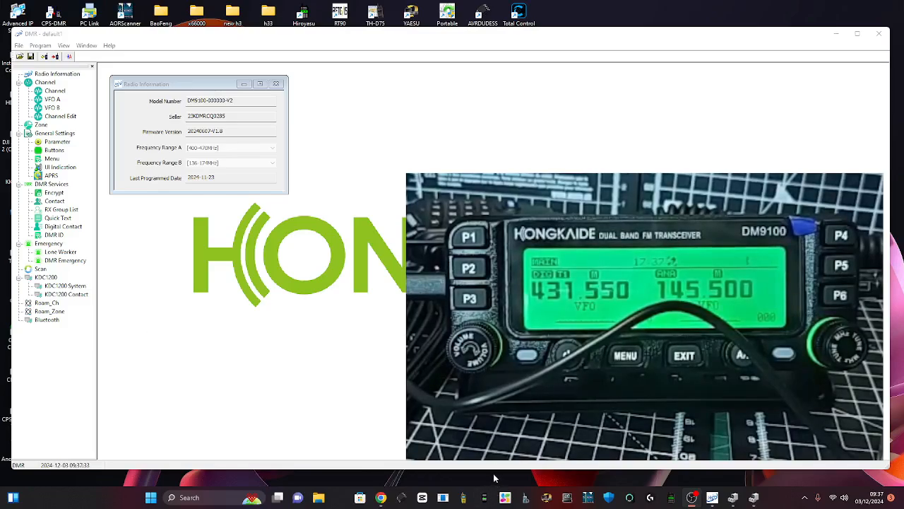
- Right-click the Windows Start button to show the quick-link system-tools menu
{"action": "left_click_drag", "start_coordinate": [494, 469], "coordinate": [487, 475]}
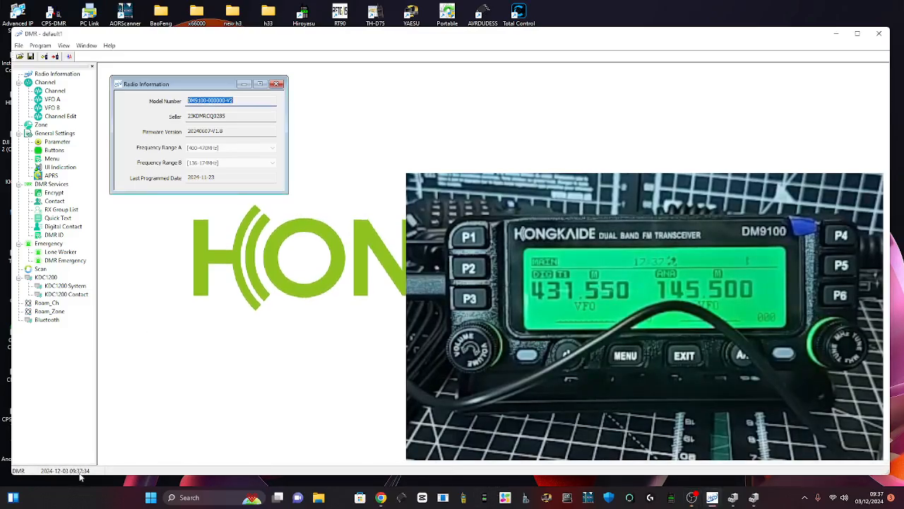
{"action": "right_click", "coordinate": [150, 498]}
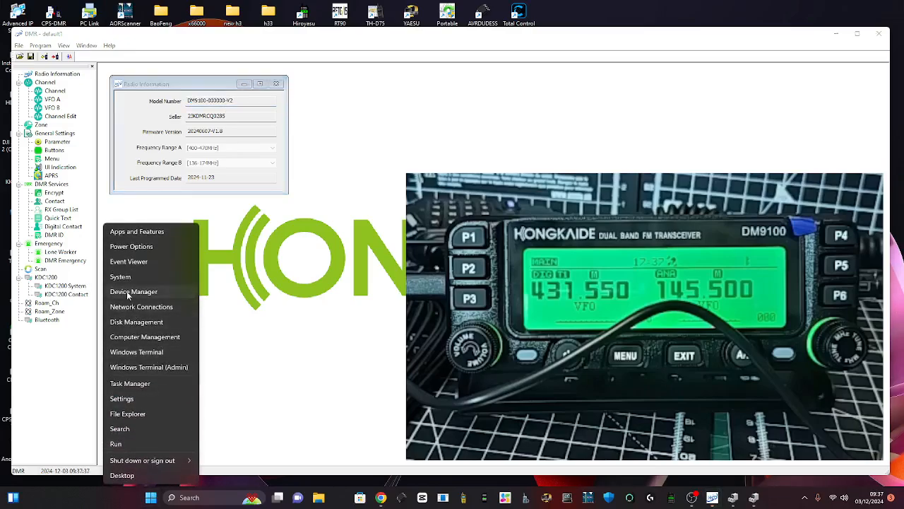
- Launch Device Manager, expand Ports (COM & LPT) to find the radio's STMicroelectronics virtual COM port, then minimize it
{"action": "left_click", "coordinate": [130, 291]}
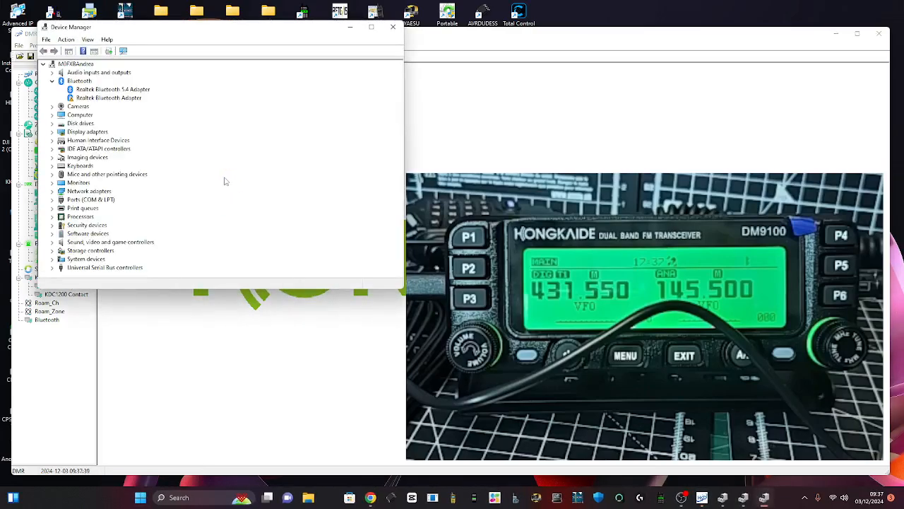
{"action": "double_click", "coordinate": [98, 200]}
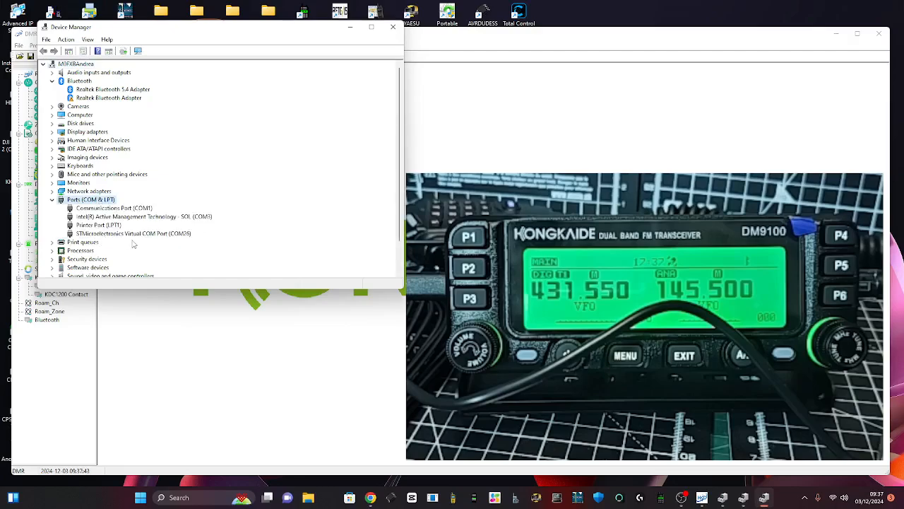
{"action": "left_click", "coordinate": [350, 27]}
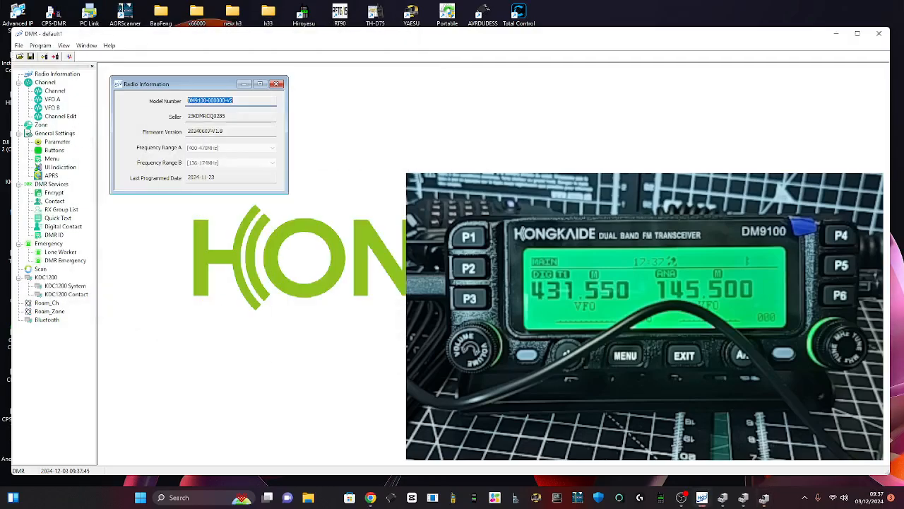
- Set the Communication Port dialog to type COM, port COM26, 115200 baud, and confirm with OK
{"action": "left_click", "coordinate": [683, 501]}
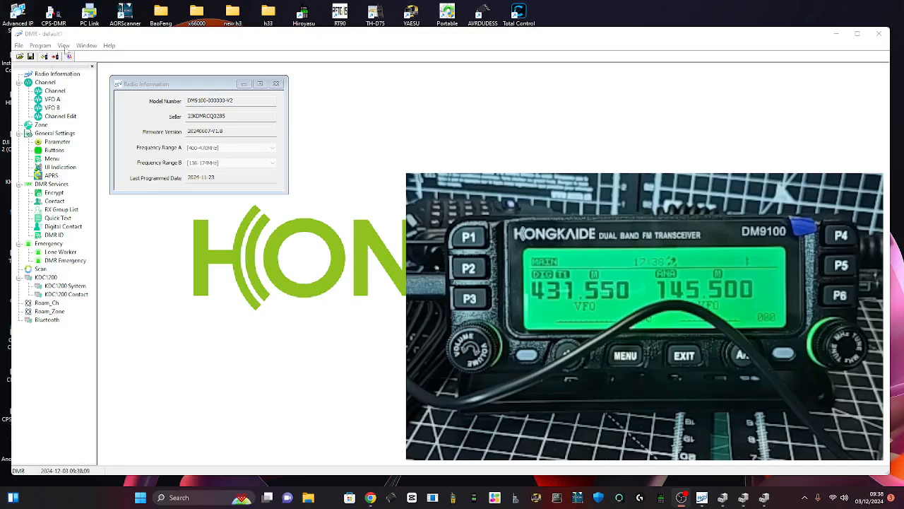
{"action": "left_click", "coordinate": [41, 46]}
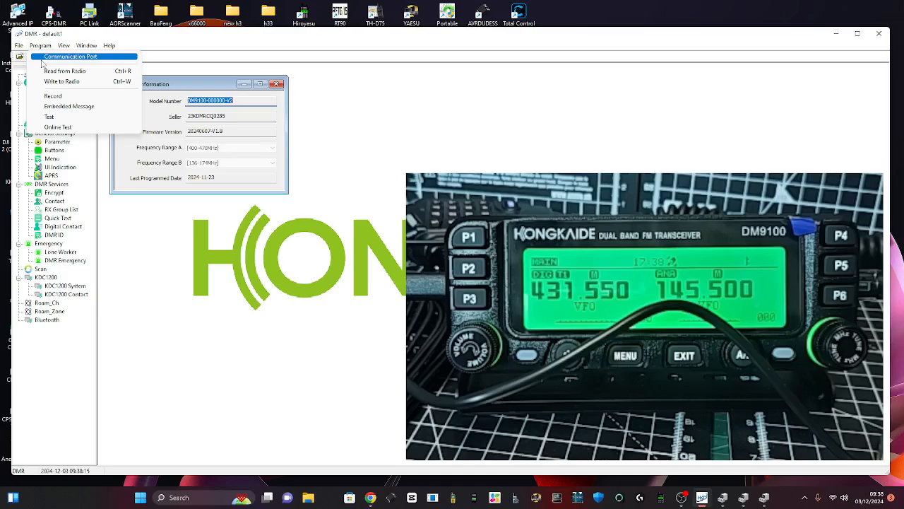
{"action": "left_click", "coordinate": [42, 60]}
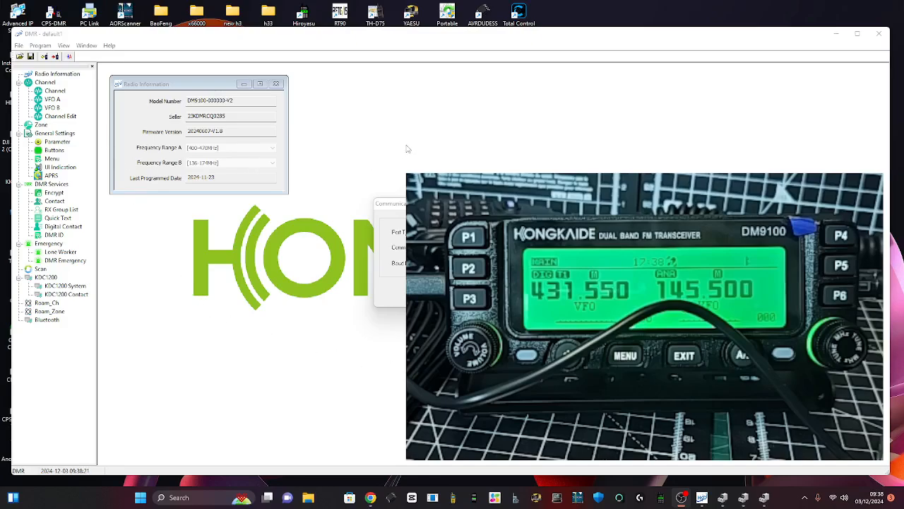
{"action": "left_click_drag", "start_coordinate": [426, 206], "coordinate": [218, 237]}
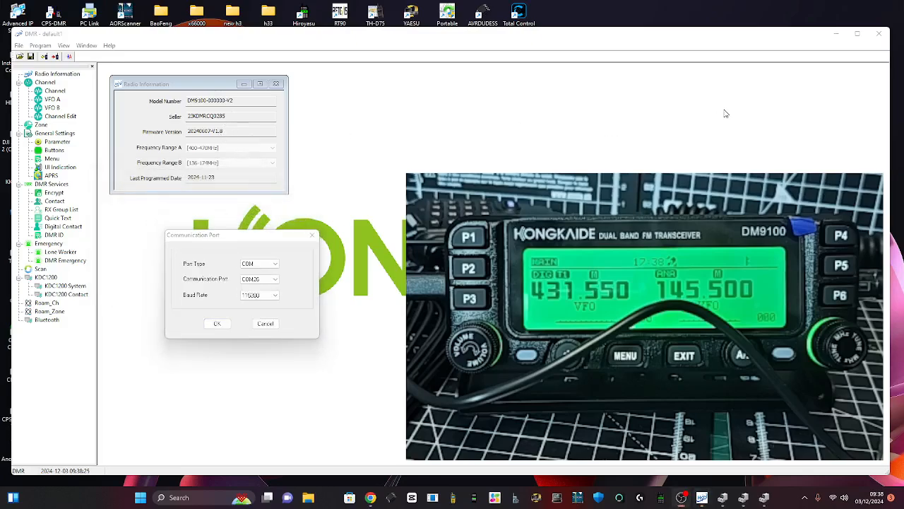
{"action": "left_click", "coordinate": [274, 263]}
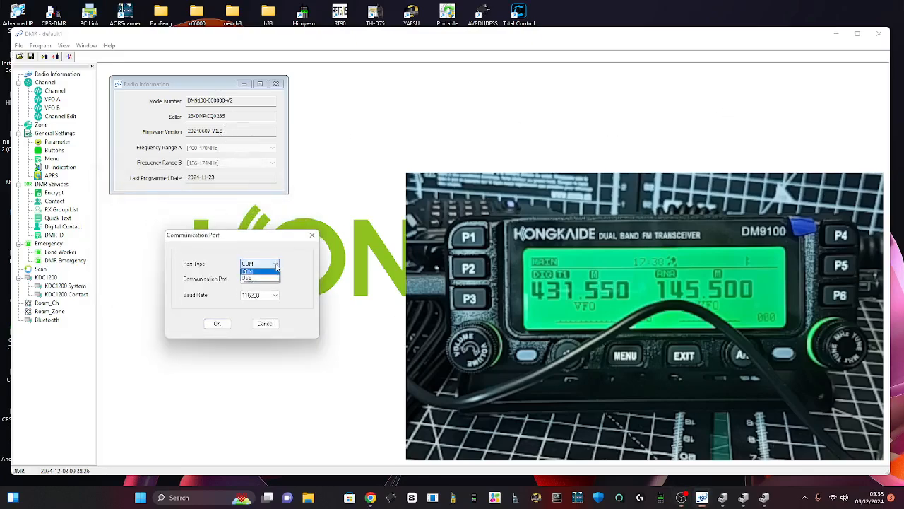
{"action": "left_click", "coordinate": [276, 266]}
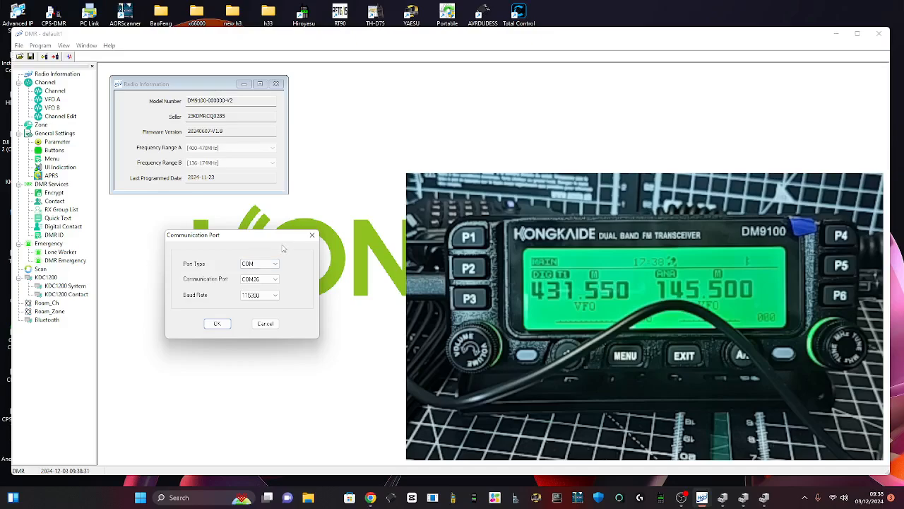
{"action": "left_click", "coordinate": [277, 280]}
{"action": "left_click", "coordinate": [217, 322]}
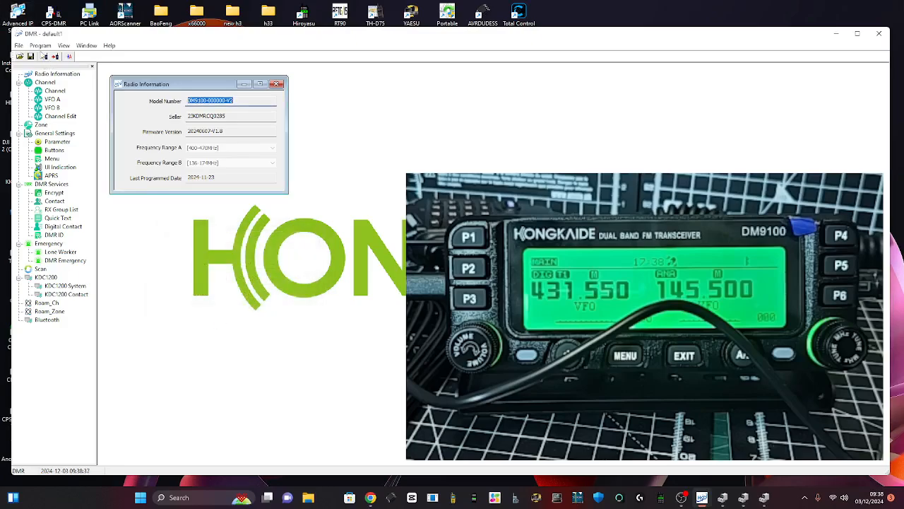
- Run Program > Read from Radio and let the DM9100's codeplug load into the CPS
{"action": "left_click", "coordinate": [41, 47]}
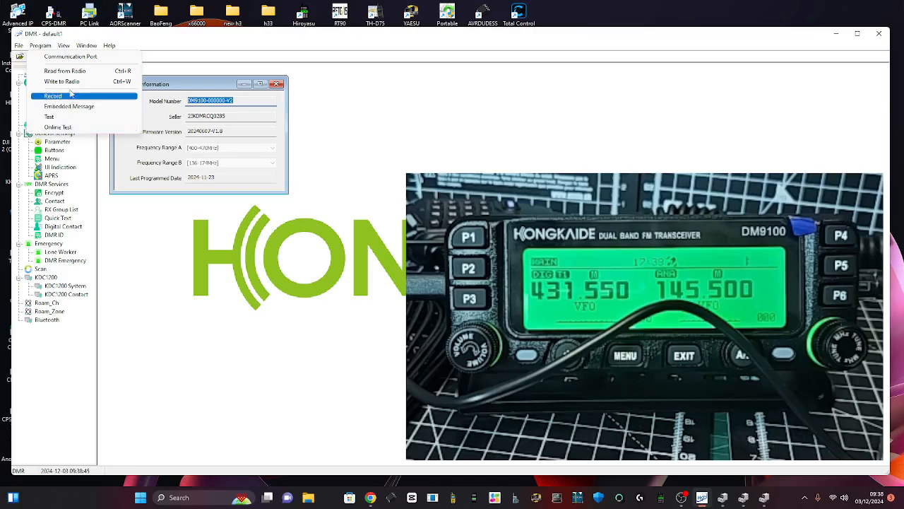
{"action": "left_click", "coordinate": [72, 72]}
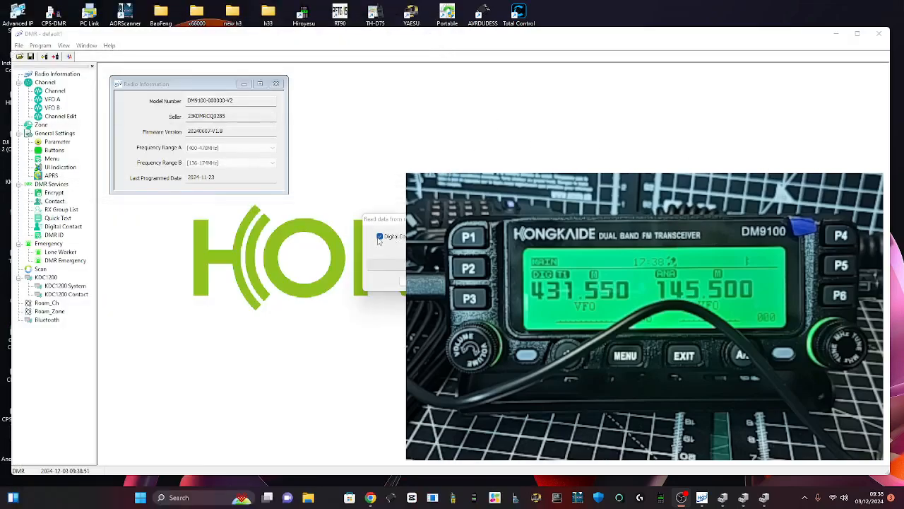
{"action": "left_click", "coordinate": [421, 281]}
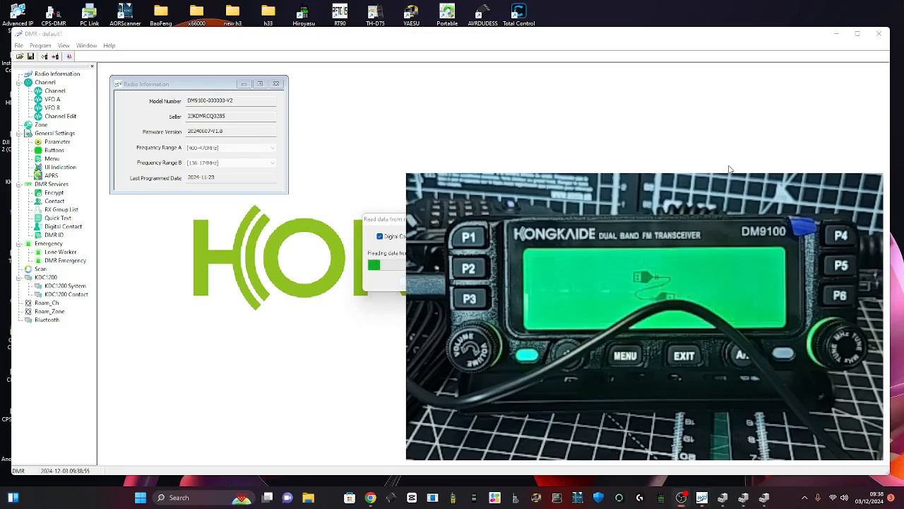
{"action": "left_click_drag", "start_coordinate": [475, 220], "coordinate": [264, 239]}
{"action": "left_click", "coordinate": [688, 166]}
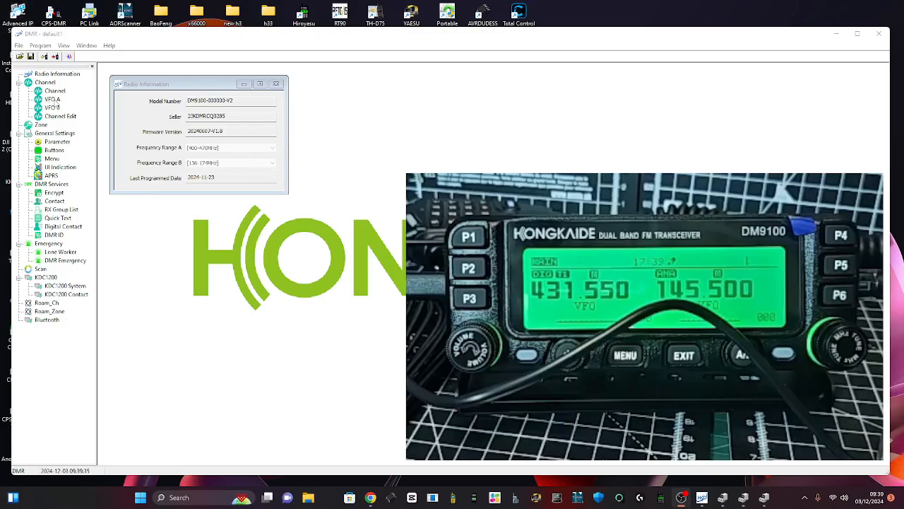
- Open VFO A's Channel Edit (431.55000 MHz, Digital) and keep its DMR ID on Local ID
{"action": "double_click", "coordinate": [52, 99]}
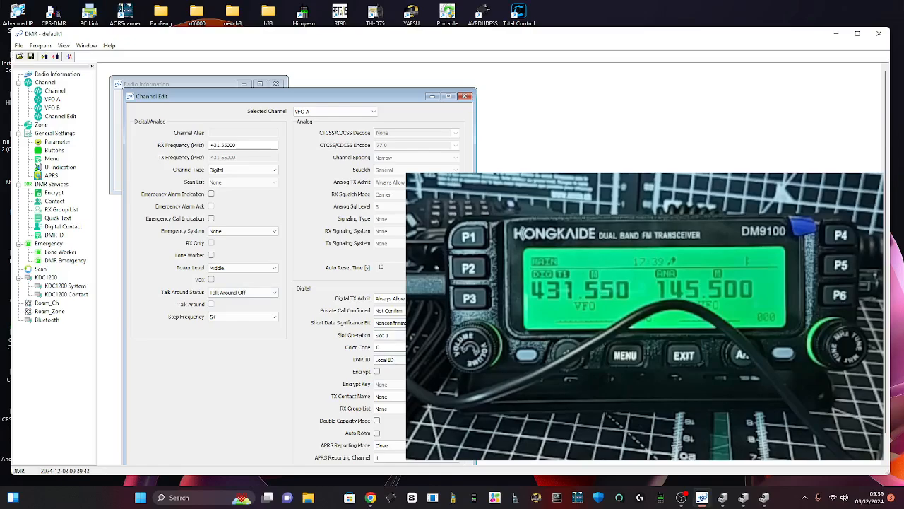
{"action": "left_click", "coordinate": [390, 360]}
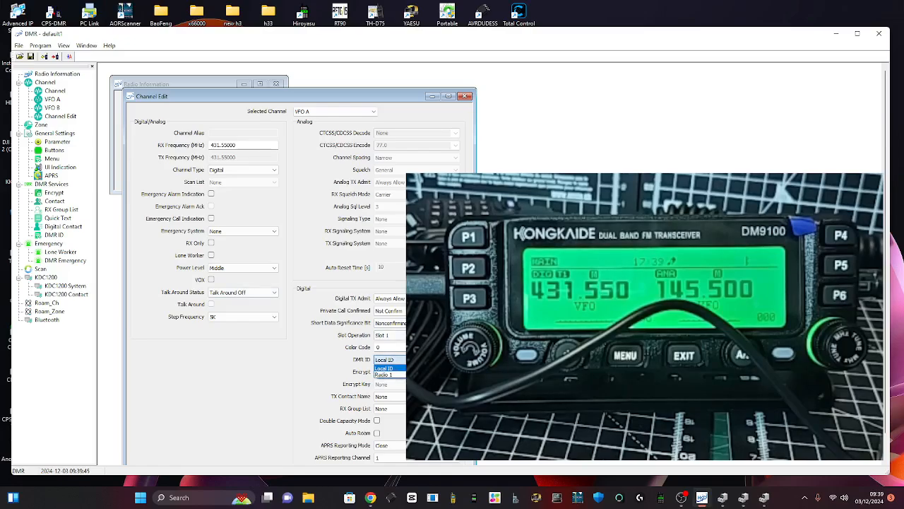
{"action": "left_click", "coordinate": [456, 360]}
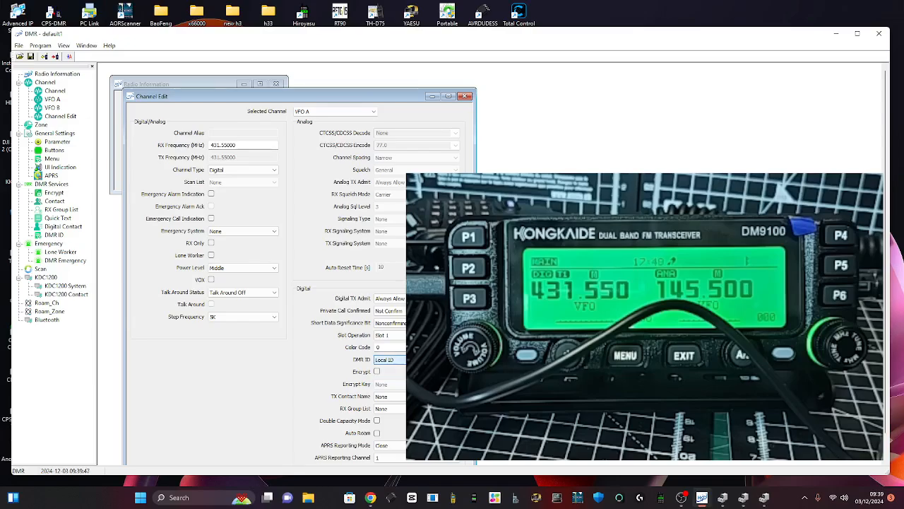
{"action": "left_click_drag", "start_coordinate": [368, 97], "coordinate": [345, 81]}
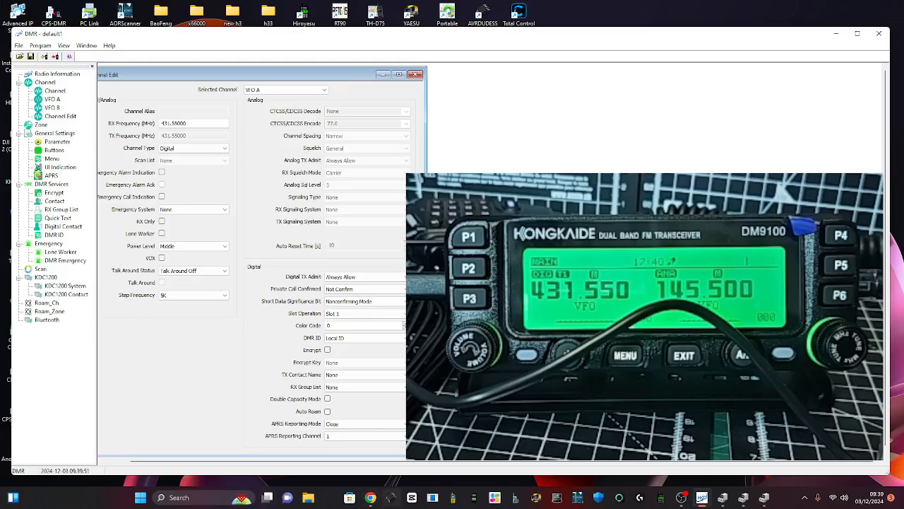
{"action": "left_click", "coordinate": [682, 499]}
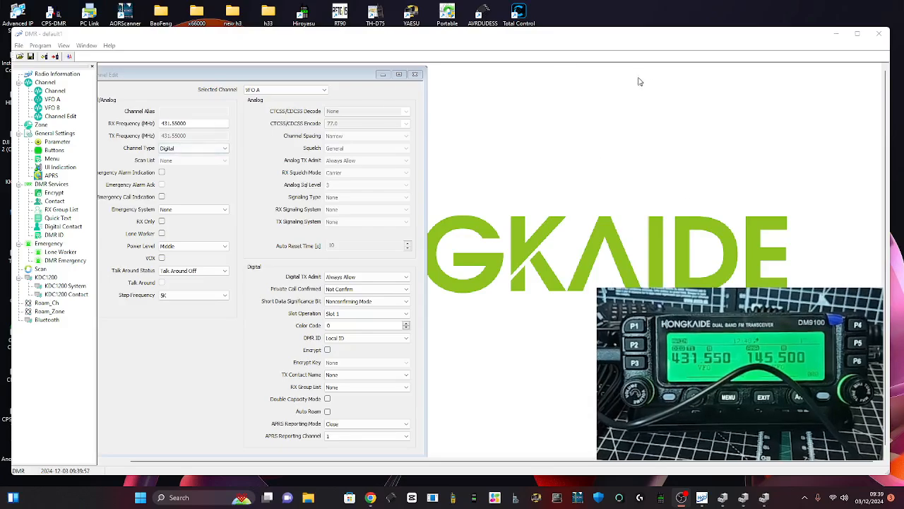
{"action": "left_click", "coordinate": [407, 340]}
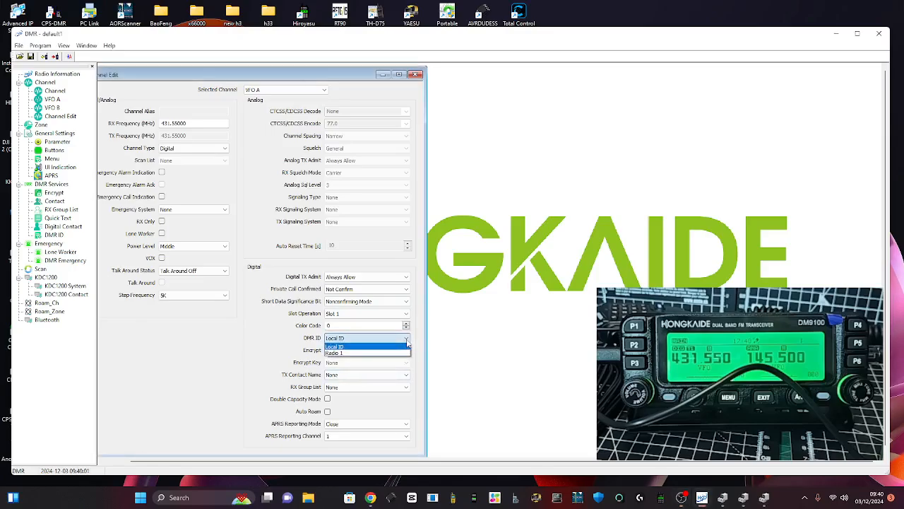
{"action": "left_click", "coordinate": [408, 345]}
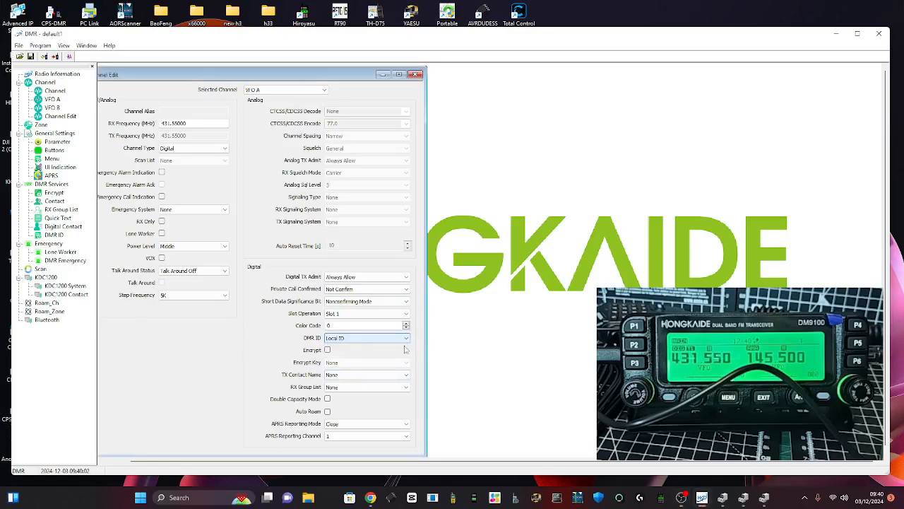
- Bring up the Radio Information view and collapse then re-expand the General Settings group
{"action": "left_click", "coordinate": [66, 75]}
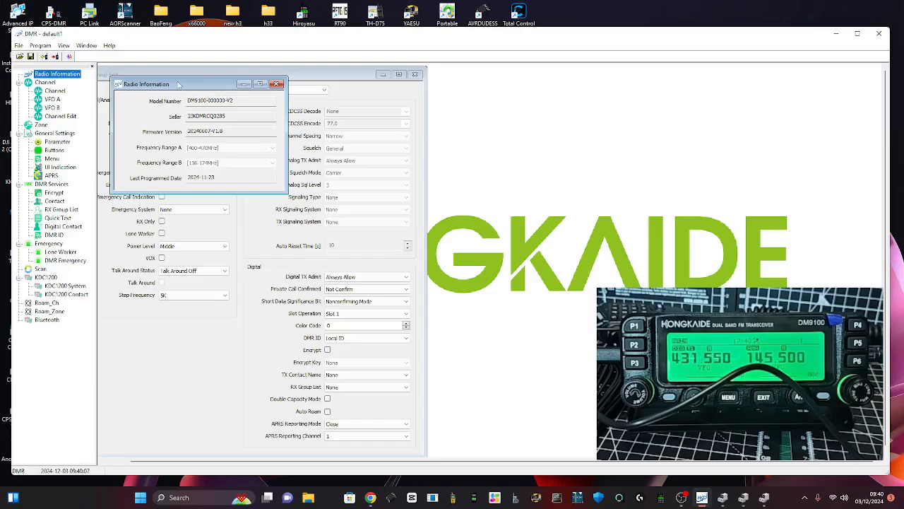
{"action": "double_click", "coordinate": [52, 134]}
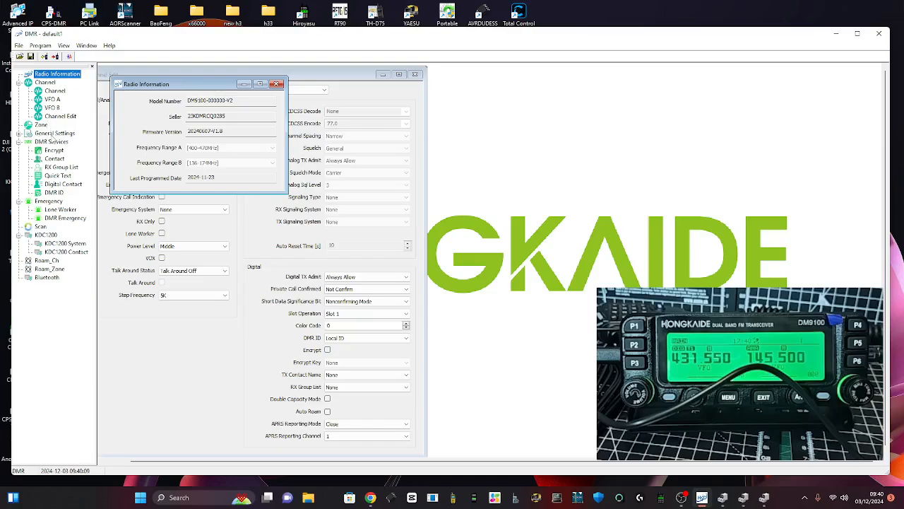
{"action": "double_click", "coordinate": [53, 135]}
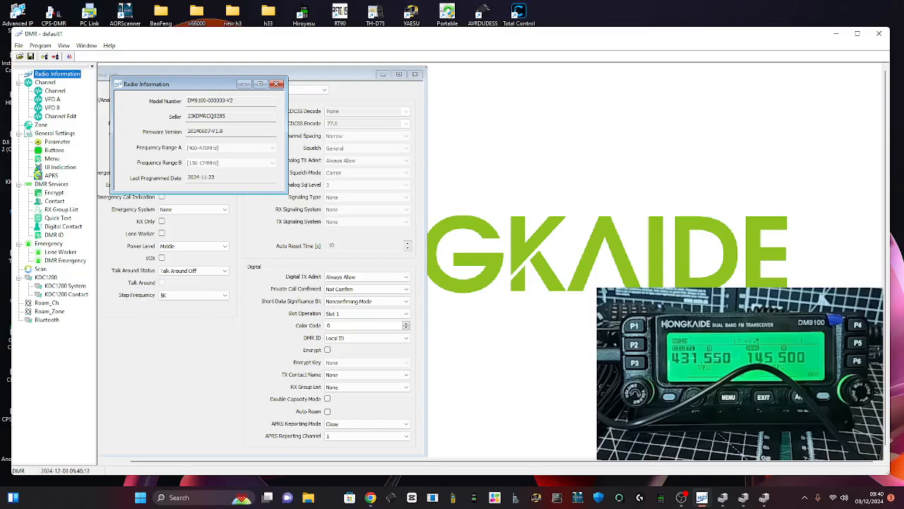
{"action": "left_click", "coordinate": [731, 72]}
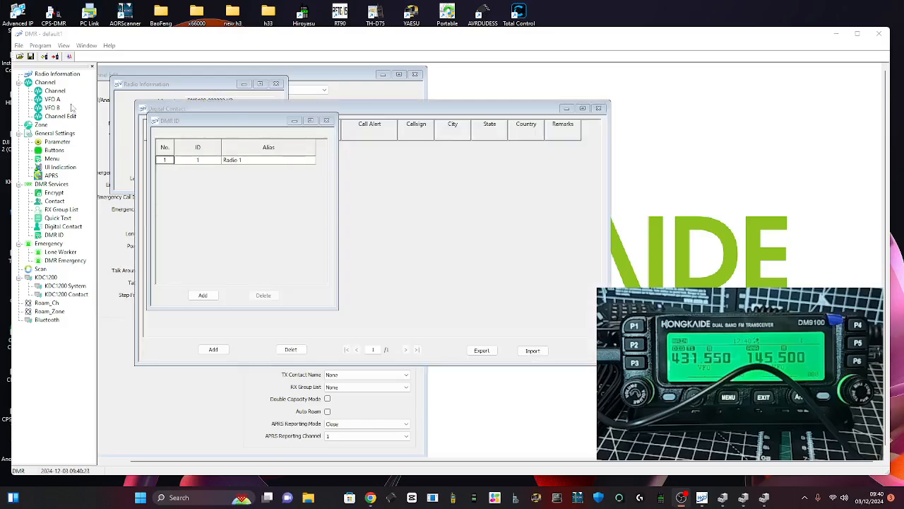
- Close the DMR ID, Digital Contact and Radio Information windows, leaving VFO A's channel editor
{"action": "left_click", "coordinate": [326, 121]}
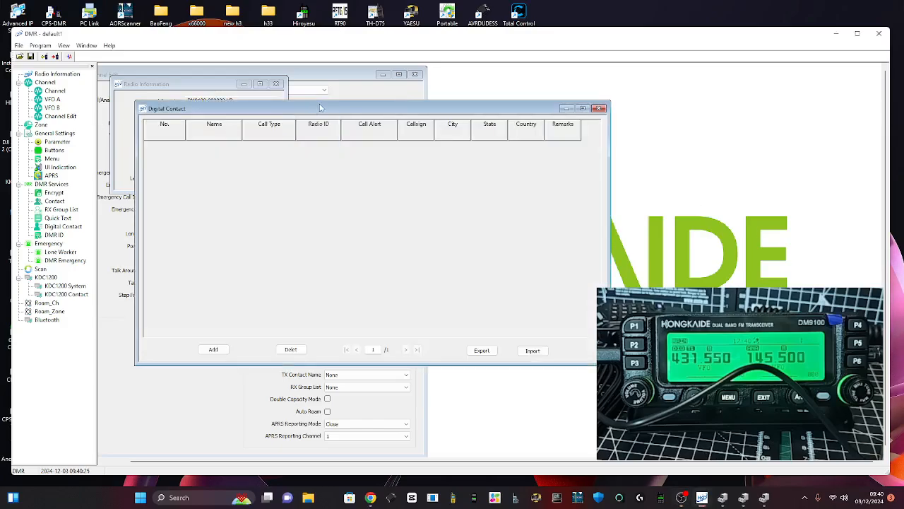
{"action": "left_click_drag", "start_coordinate": [344, 110], "coordinate": [217, 110]}
{"action": "left_click_drag", "start_coordinate": [291, 108], "coordinate": [178, 112]}
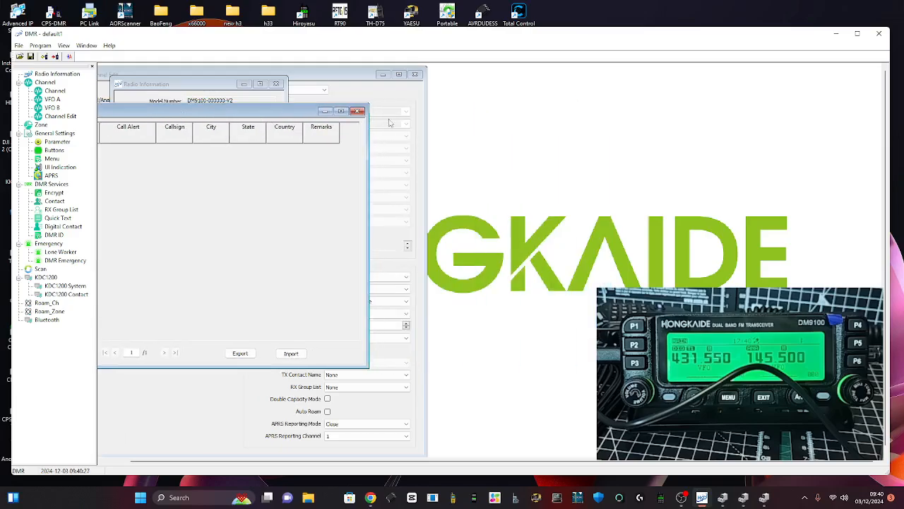
{"action": "left_click", "coordinate": [358, 112]}
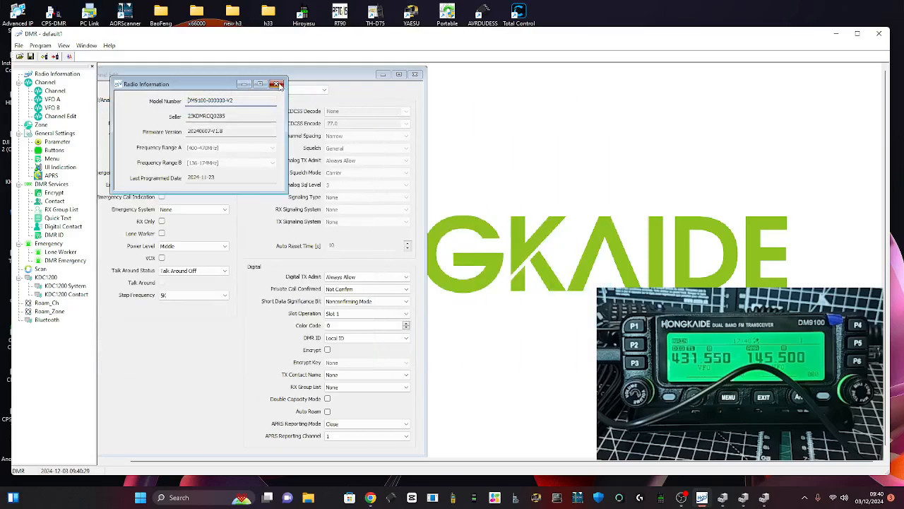
{"action": "left_click", "coordinate": [276, 83]}
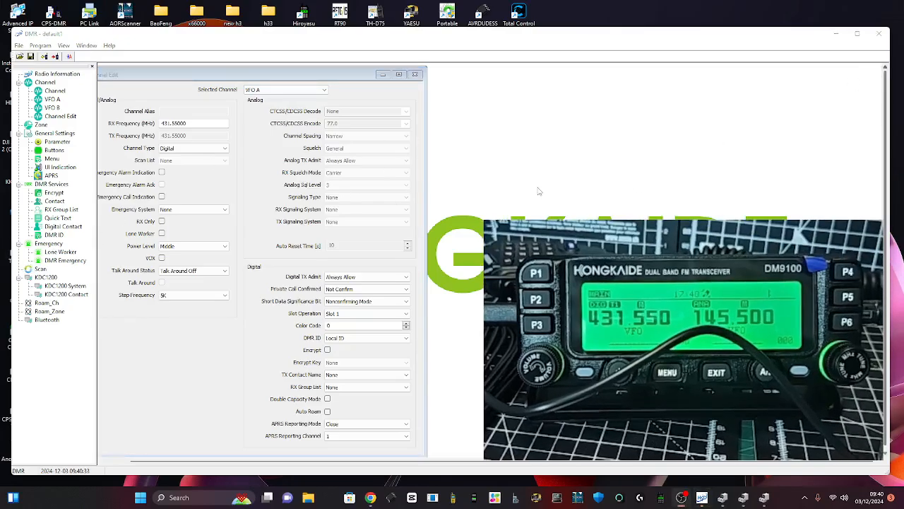
- Enter the operator's DMR radio ID and callsign alias in row 1, then add entry ID 1 'Radio 1'
{"action": "double_click", "coordinate": [53, 235]}
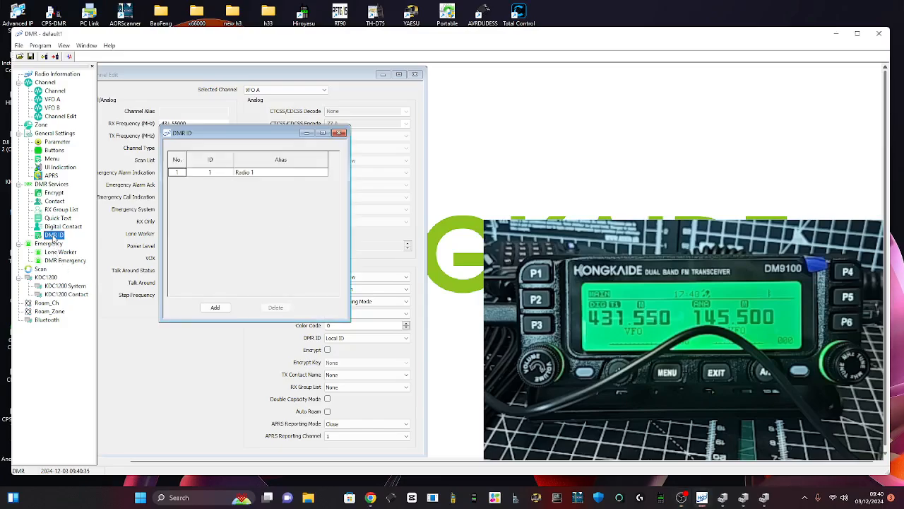
{"action": "double_click", "coordinate": [212, 172]}
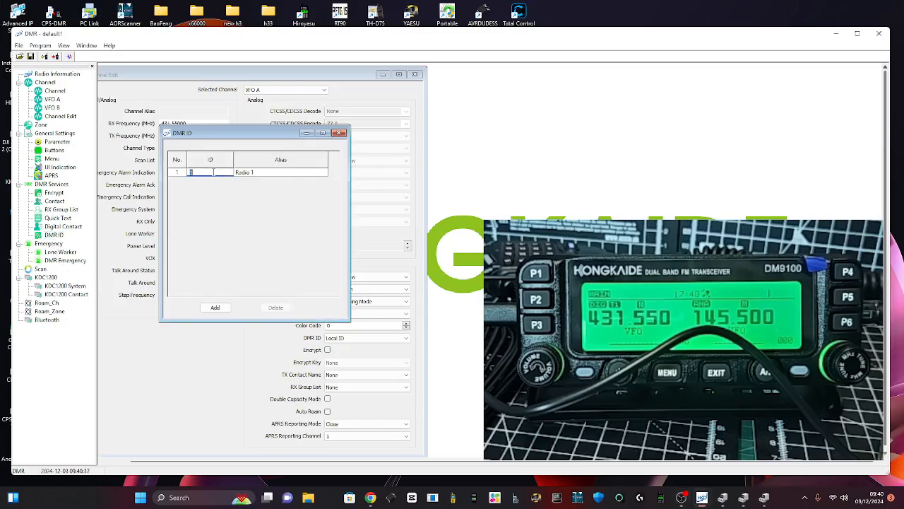
{"action": "type", "text": "23"}
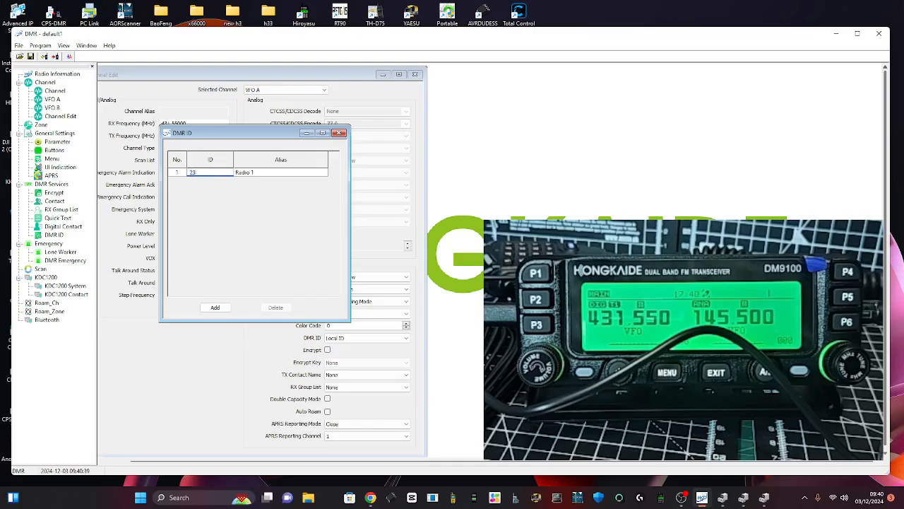
{"action": "type", "text": "41437"}
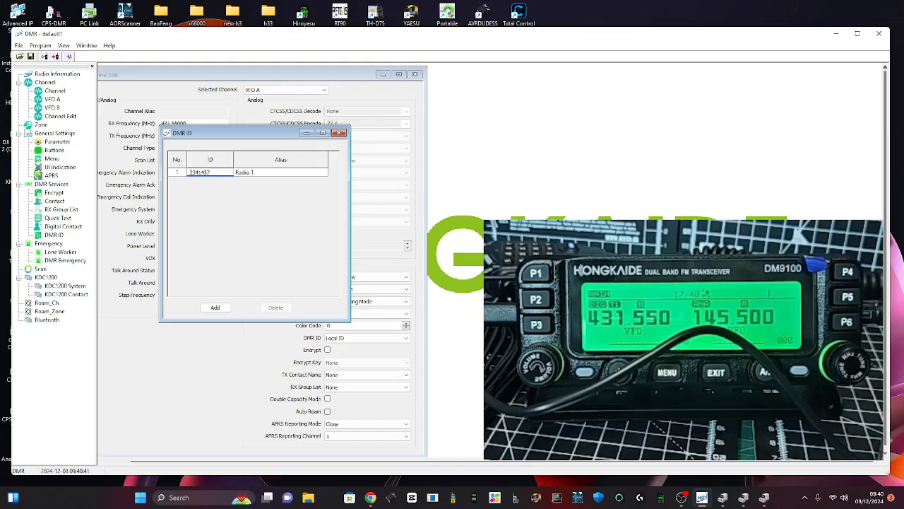
{"action": "double_click", "coordinate": [272, 172]}
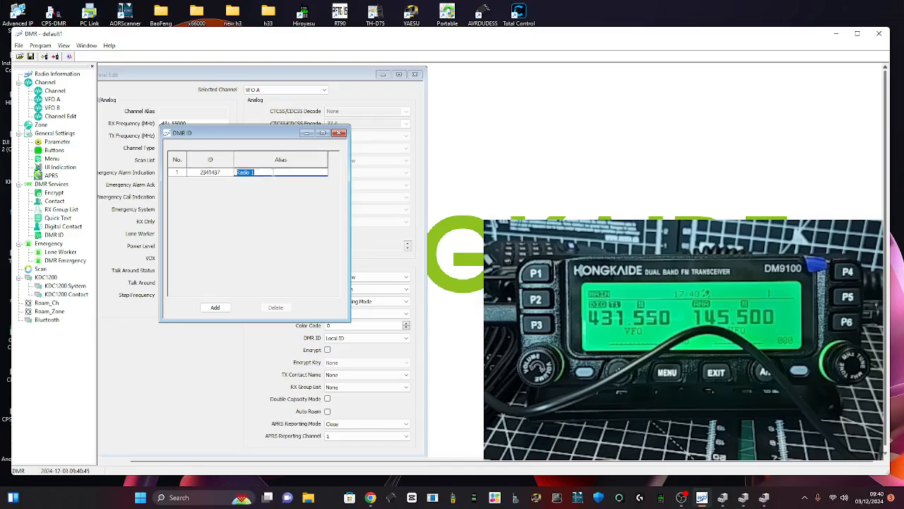
{"action": "type", "text": "M0FXB"}
{"action": "left_click", "coordinate": [220, 175]}
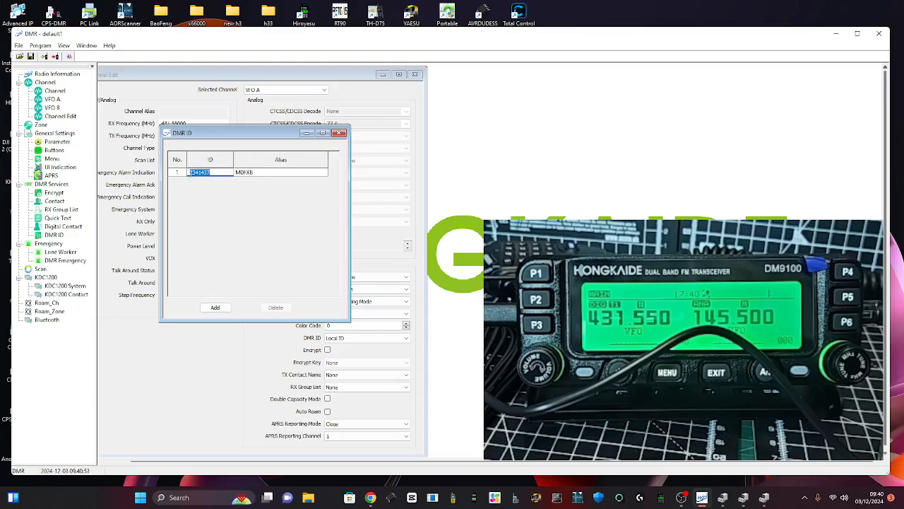
{"action": "left_click", "coordinate": [215, 308]}
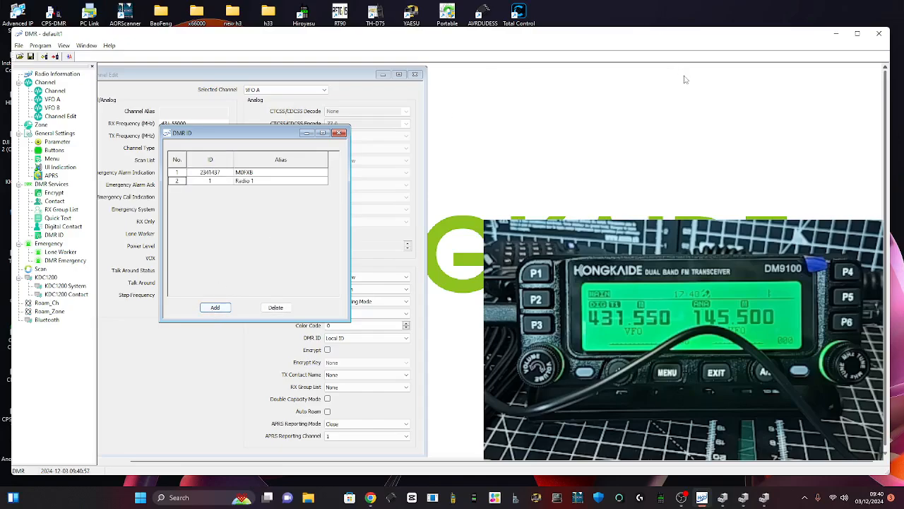
{"action": "left_click", "coordinate": [681, 498]}
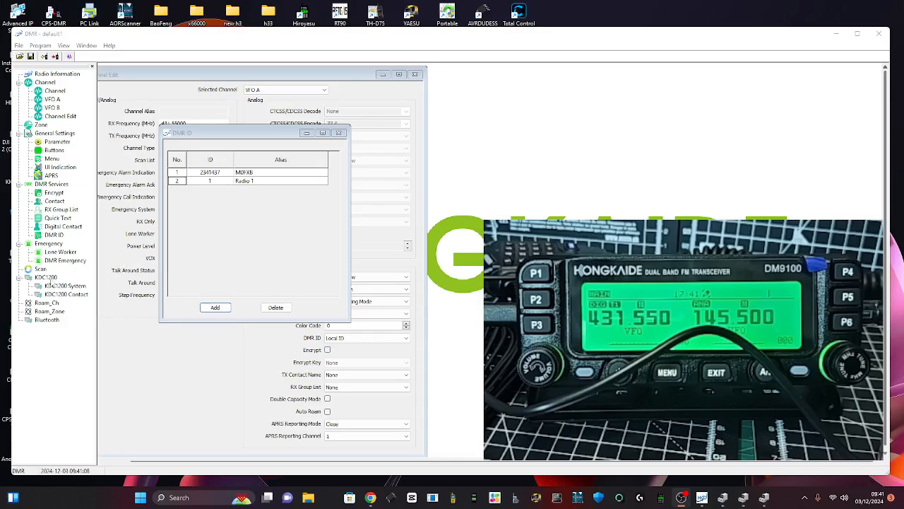
- Open the Contact list and edit the Call Alias cells of the first three contacts
{"action": "left_click", "coordinate": [53, 202]}
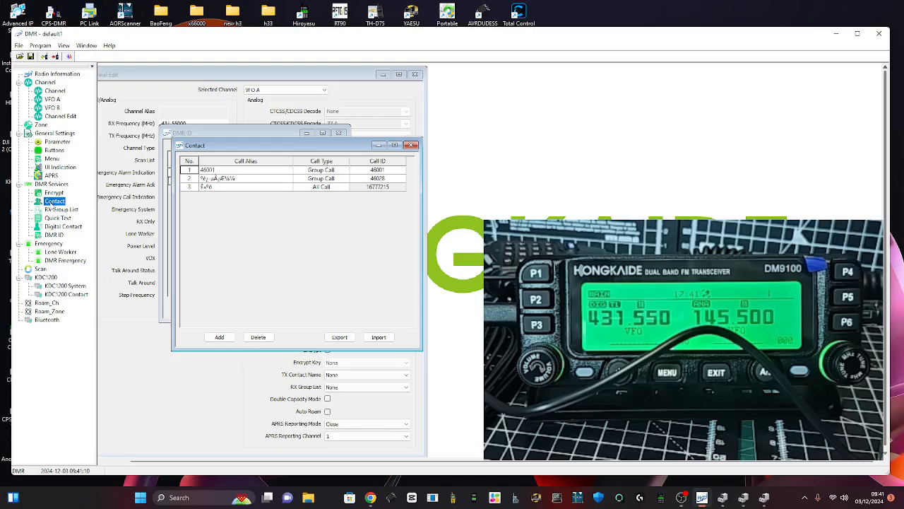
{"action": "left_click", "coordinate": [513, 92]}
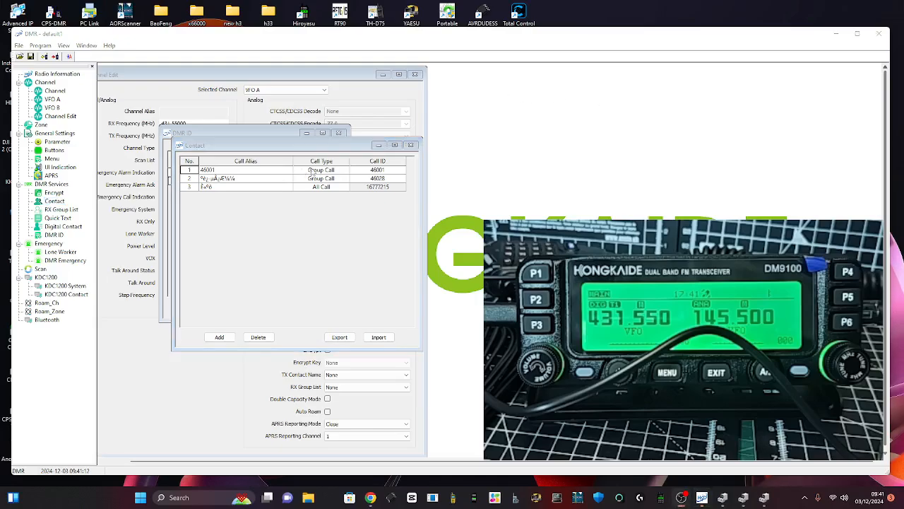
{"action": "left_click", "coordinate": [241, 171]}
{"action": "left_click", "coordinate": [241, 170]}
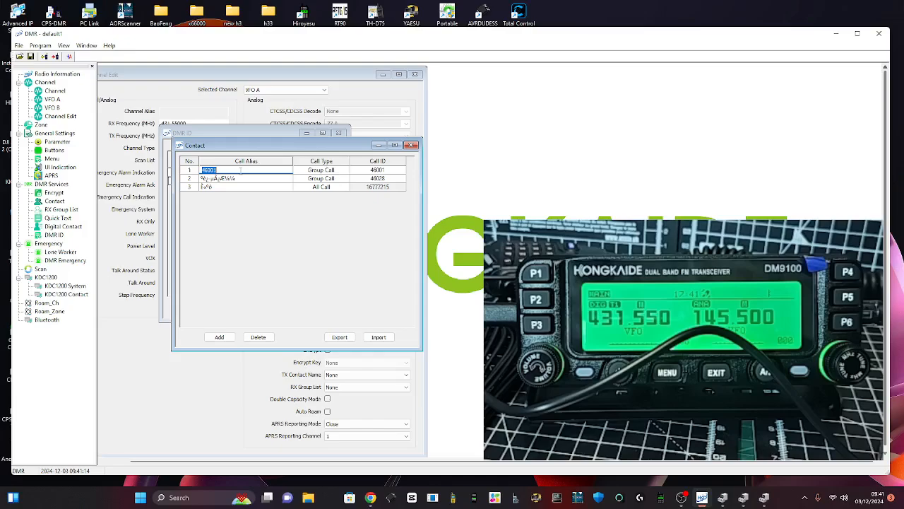
{"action": "type", "text": "51"}
{"action": "left_click", "coordinate": [230, 179]}
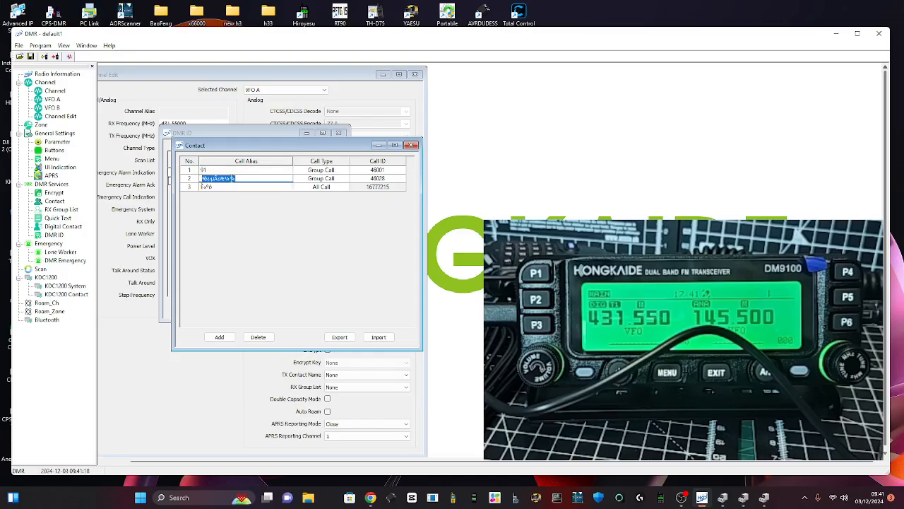
{"action": "type", "text": "9"}
{"action": "left_click", "coordinate": [235, 186]}
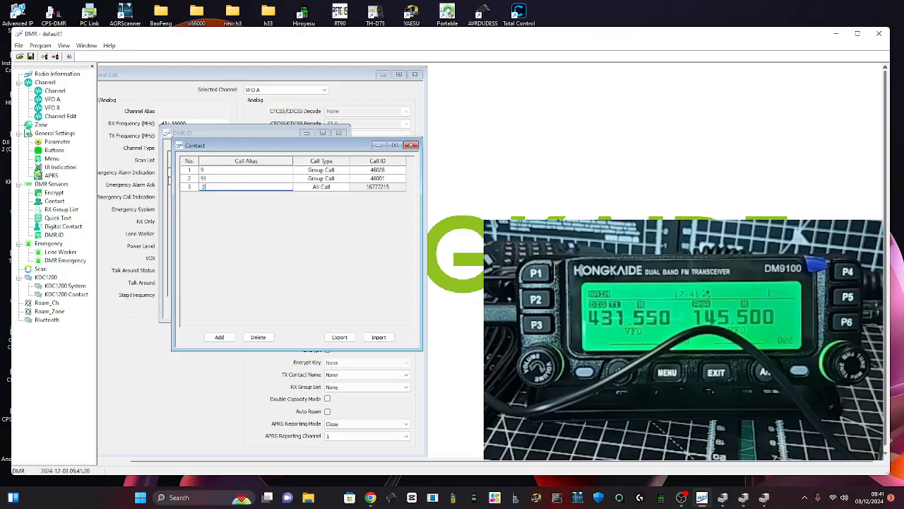
{"action": "left_click", "coordinate": [379, 171]}
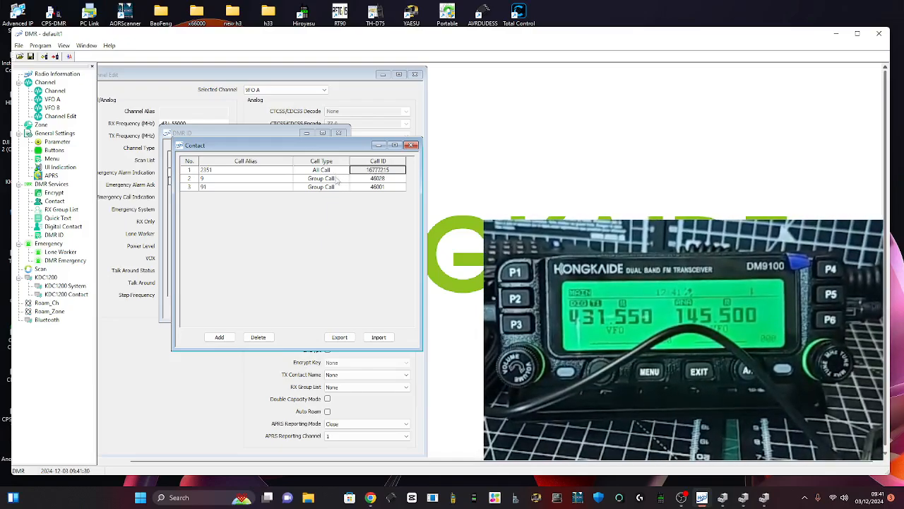
- Update the second and third contacts' Call IDs and retype the three contacts' aliases
{"action": "left_click", "coordinate": [373, 179]}
{"action": "left_click", "coordinate": [372, 179]}
{"action": "type", "text": "9"}
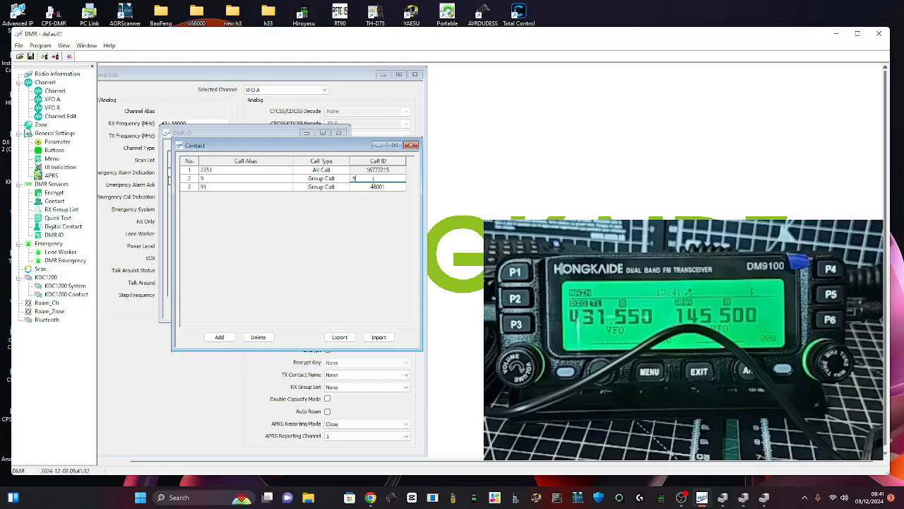
{"action": "double_click", "coordinate": [377, 188]}
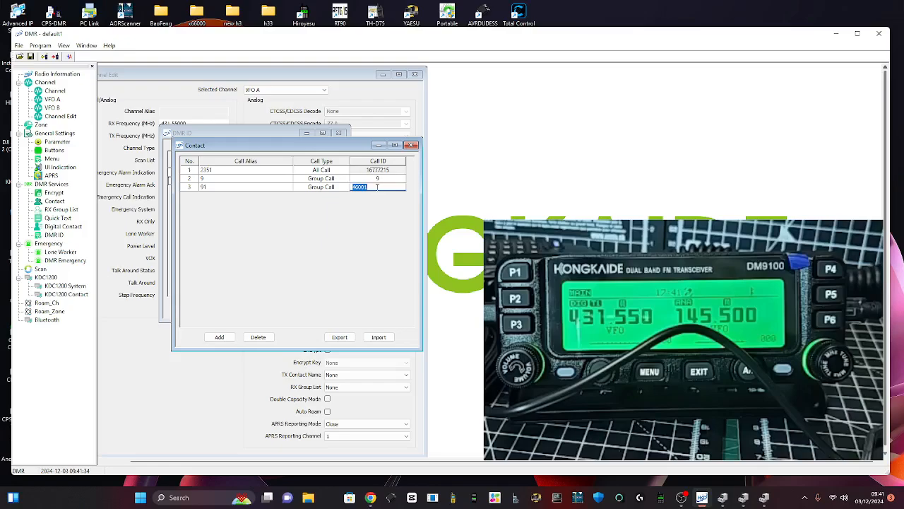
{"action": "type", "text": "91"}
{"action": "double_click", "coordinate": [233, 187]}
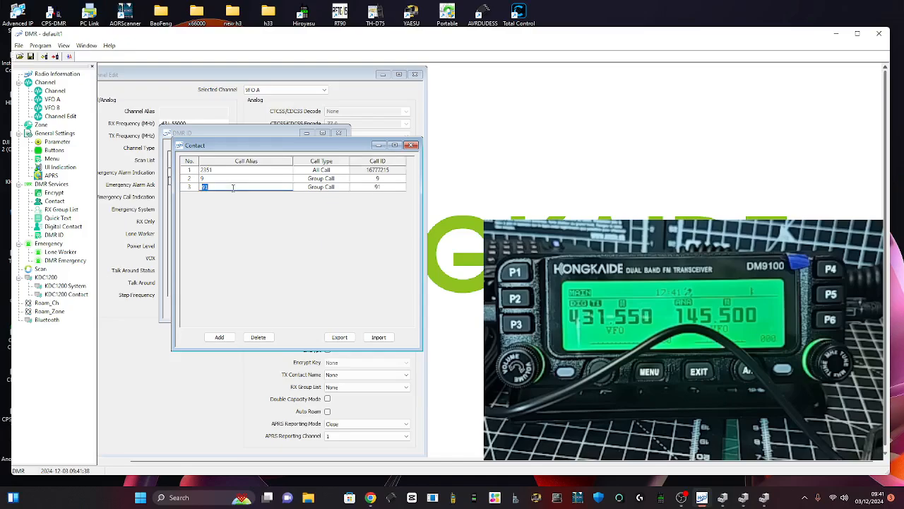
{"action": "type", "text": "WGR"}
{"action": "double_click", "coordinate": [211, 178]}
{"action": "type", "text": "LO"}
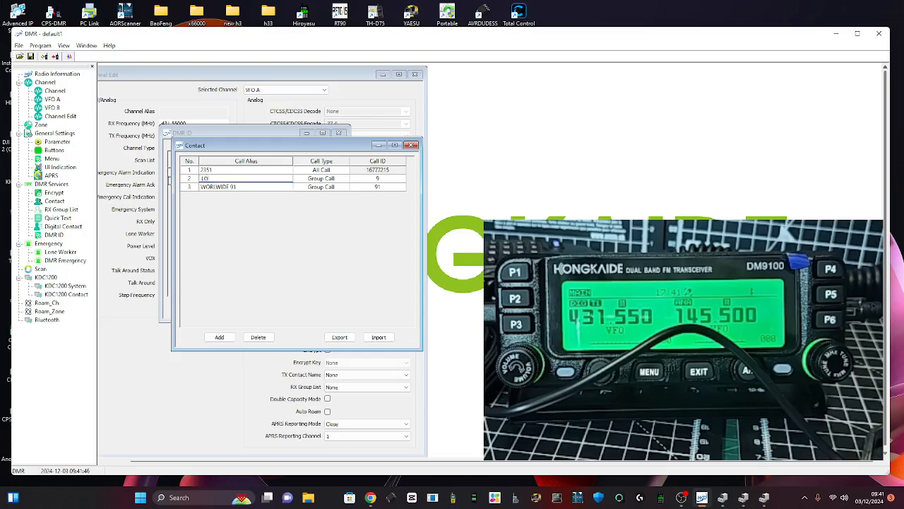
{"action": "type", "text": "CA"}
{"action": "double_click", "coordinate": [231, 171]}
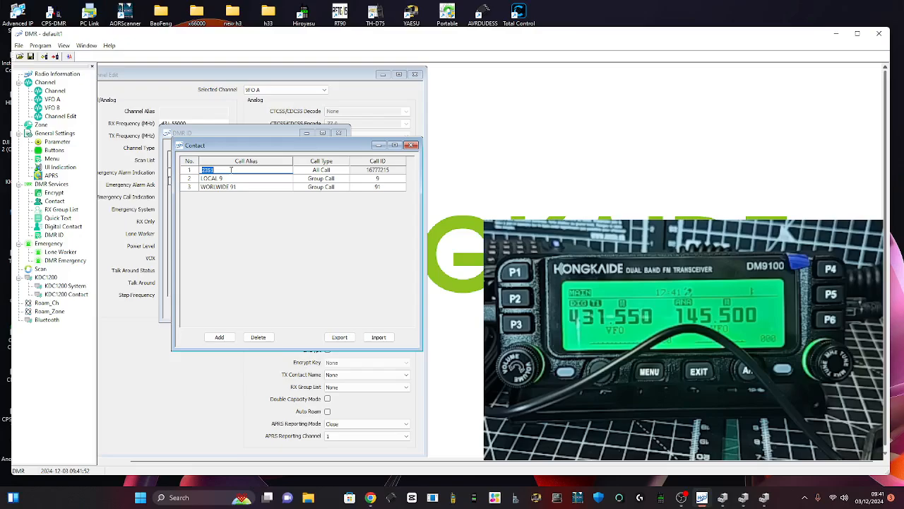
{"action": "type", "text": "CHAT1"}
- Add a new Group Call contact named CHAT2 with call ID 2352
{"action": "left_click", "coordinate": [224, 339]}
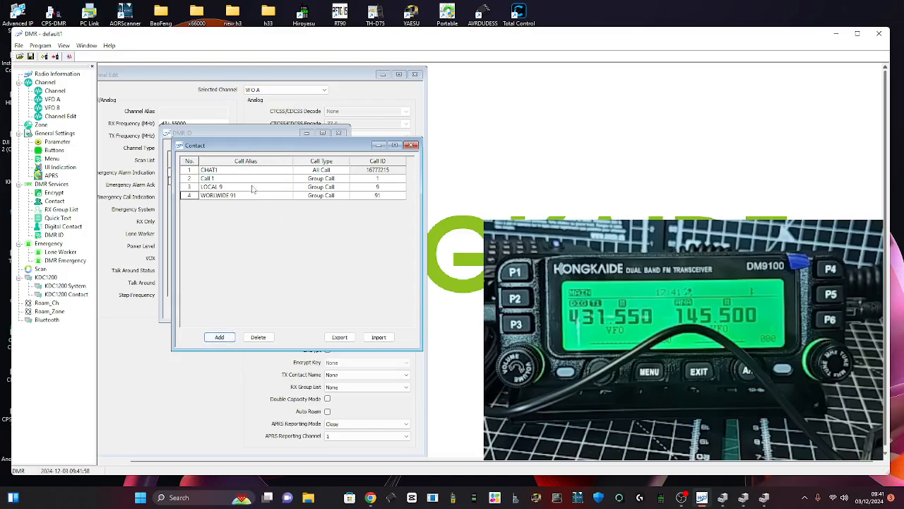
{"action": "double_click", "coordinate": [274, 178]}
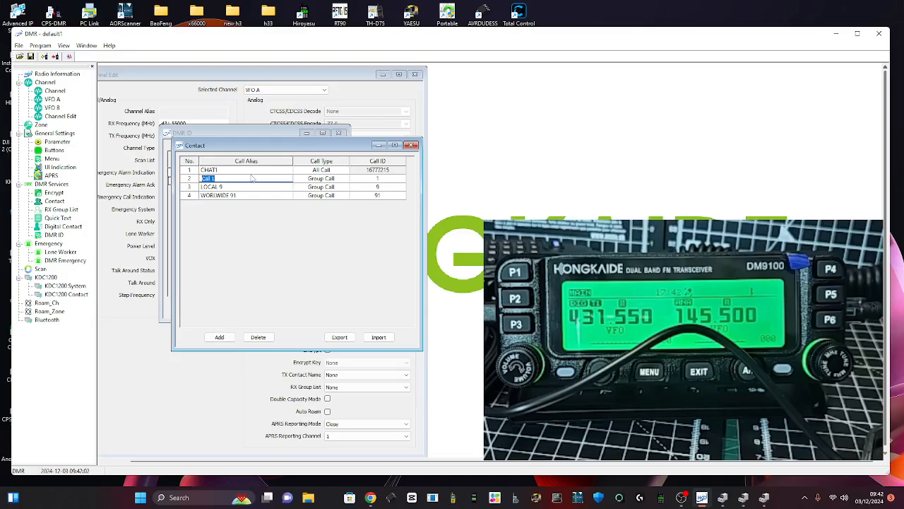
{"action": "type", "text": "CHAT2"}
{"action": "double_click", "coordinate": [375, 181]}
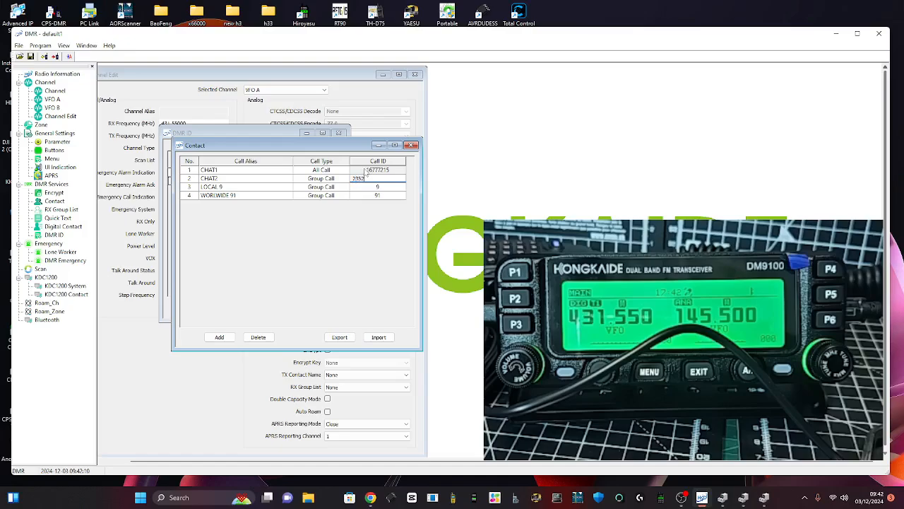
{"action": "double_click", "coordinate": [259, 195]}
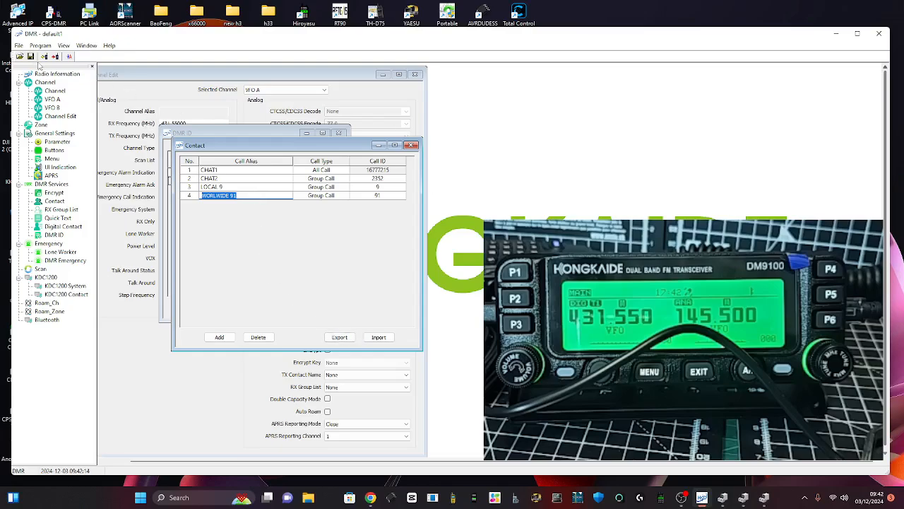
- Use File > Save to store the codeplug as HONG1.dat in the Documents folder
{"action": "left_click", "coordinate": [20, 46]}
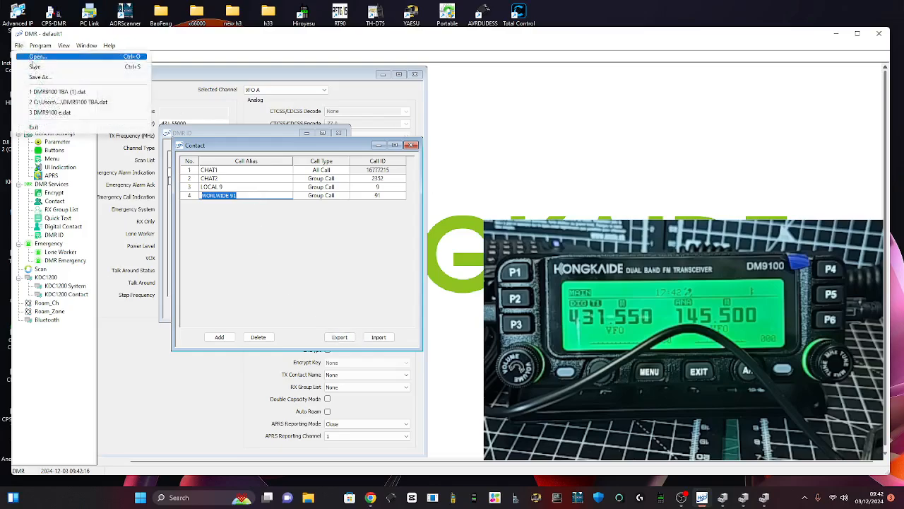
{"action": "left_click", "coordinate": [35, 67]}
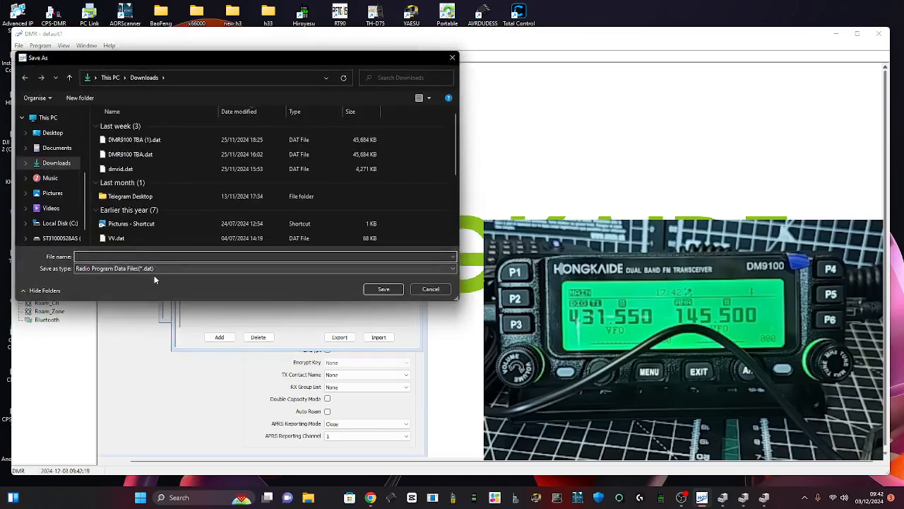
{"action": "left_click", "coordinate": [58, 149]}
{"action": "left_click", "coordinate": [95, 257]}
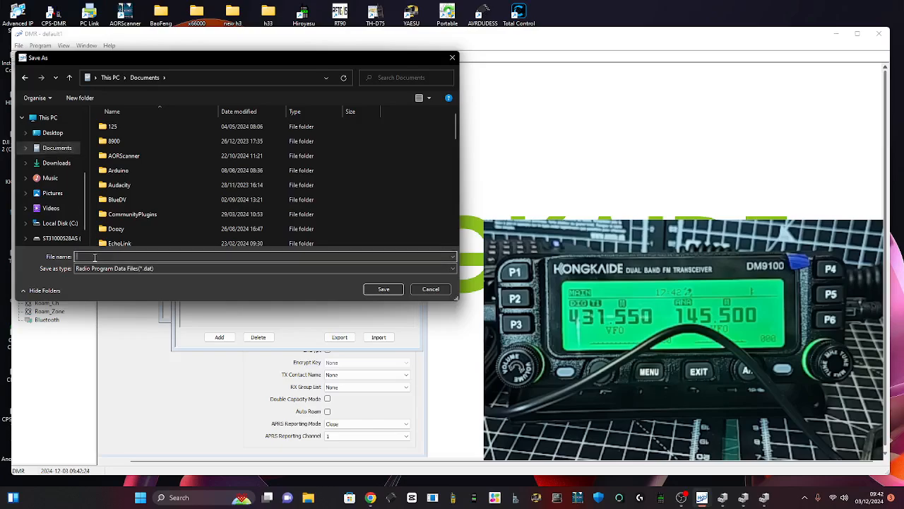
{"action": "type", "text": "HONG1"}
{"action": "left_click", "coordinate": [382, 290]}
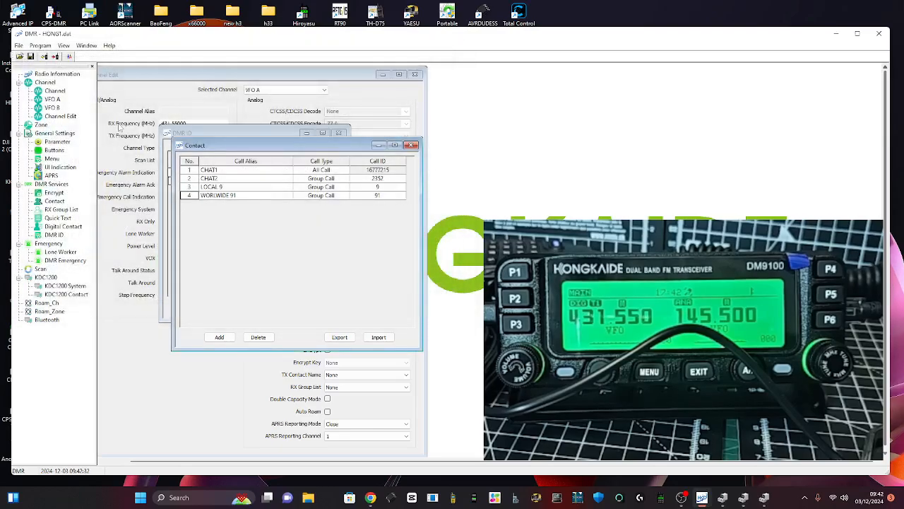
- Write the HONG1 codeplug to the DM9100 via Program > Write, then close the Contact and DMR ID windows
{"action": "left_click", "coordinate": [41, 45]}
{"action": "left_click", "coordinate": [125, 75]}
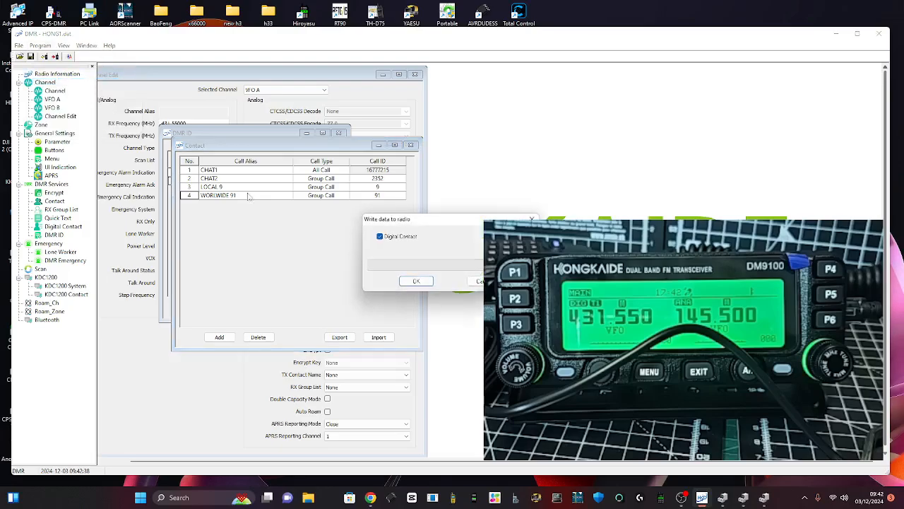
{"action": "left_click", "coordinate": [417, 281]}
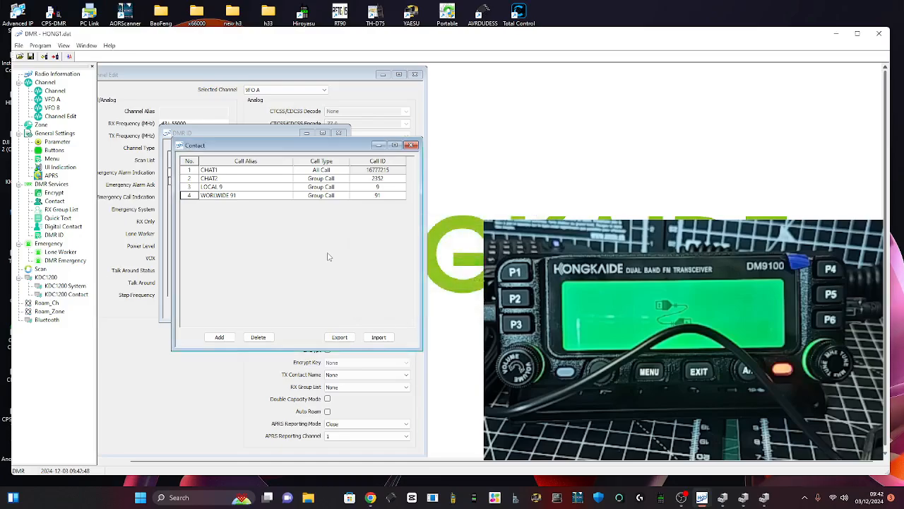
{"action": "left_click", "coordinate": [411, 145]}
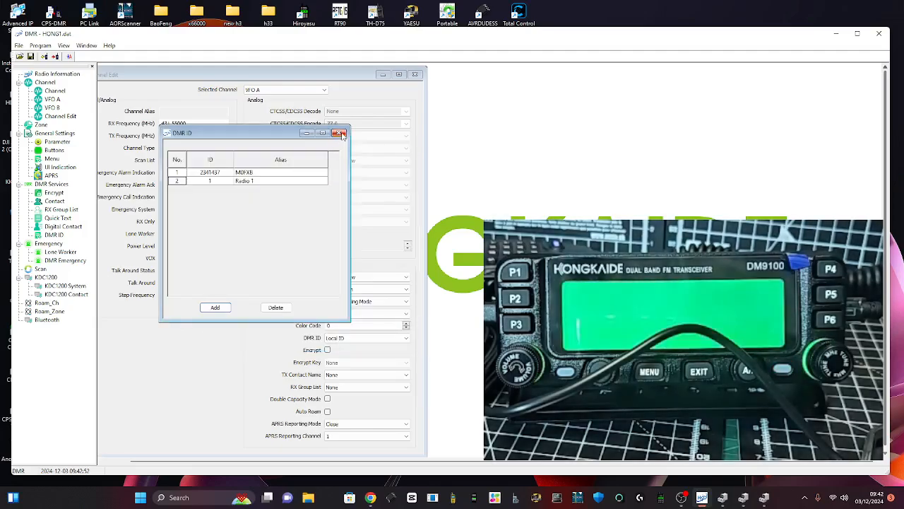
{"action": "left_click", "coordinate": [339, 134]}
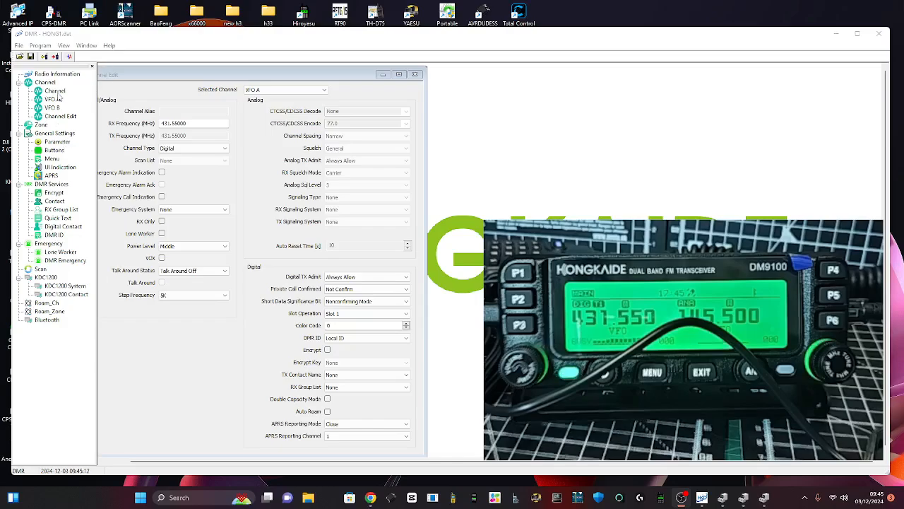
- In the channel list, name channel 1 HOTSPOT with RX 431.55000 and enter a TX frequency
{"action": "left_click", "coordinate": [56, 92]}
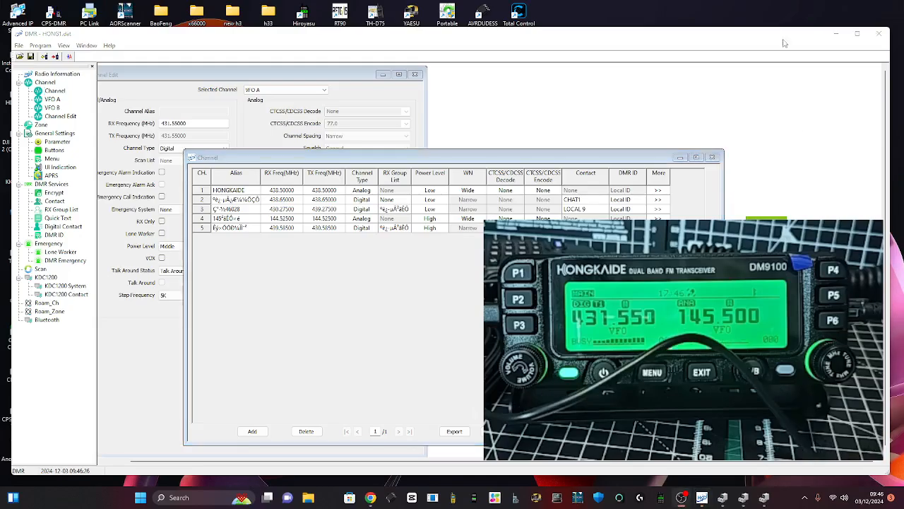
{"action": "left_click", "coordinate": [789, 70]}
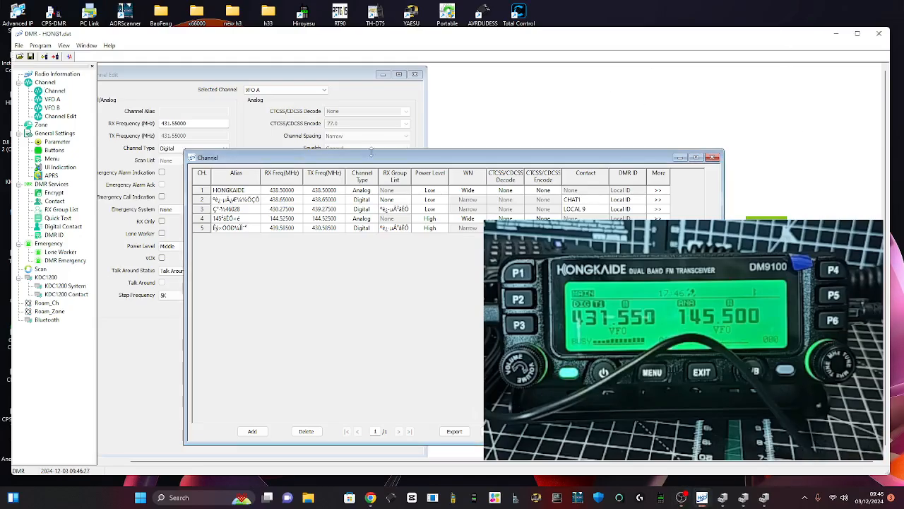
{"action": "left_click", "coordinate": [240, 192]}
{"action": "left_click", "coordinate": [233, 191]}
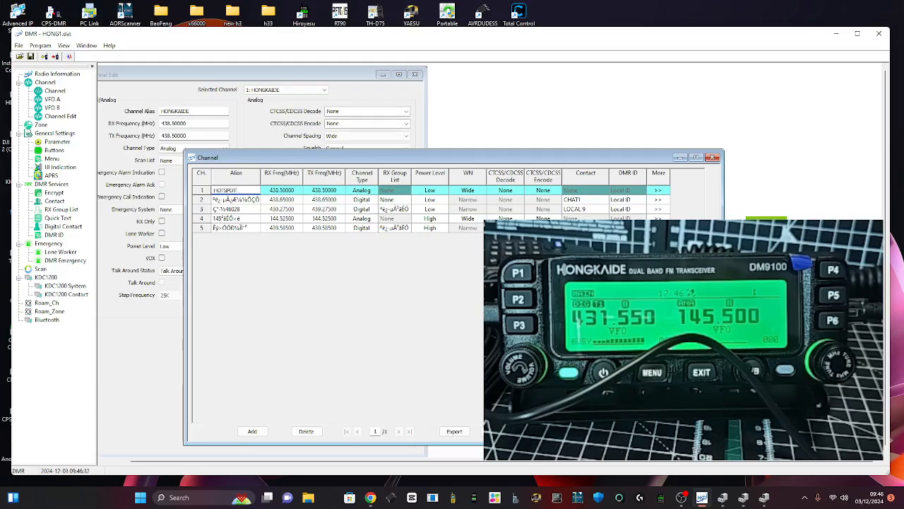
{"action": "left_click", "coordinate": [276, 191]}
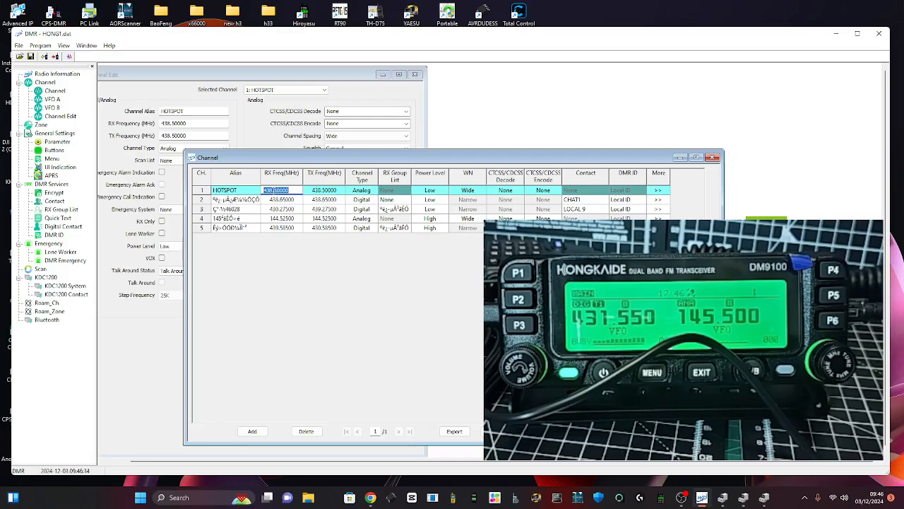
{"action": "type", "text": "43"}
{"action": "left_click", "coordinate": [321, 190]}
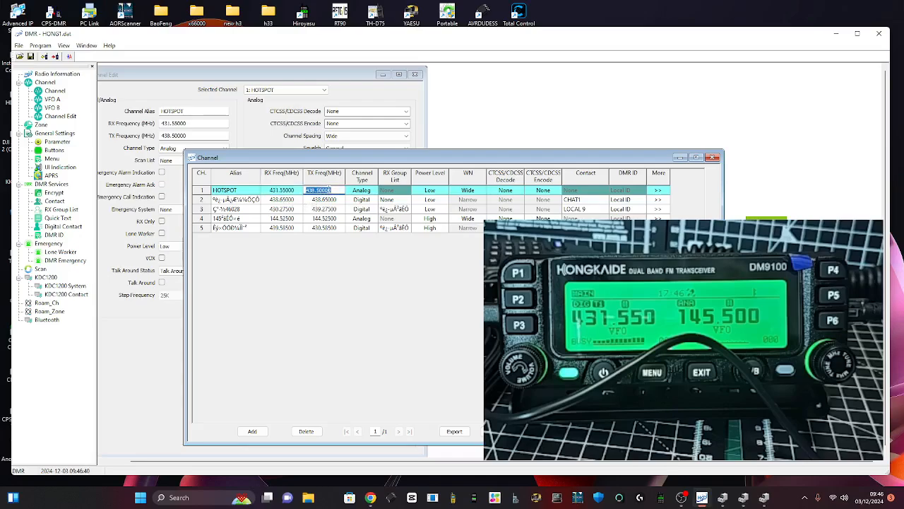
{"action": "type", "text": "141.550"}
- Make channel 1 a Digital channel and show its full settings
{"action": "left_click", "coordinate": [361, 190]}
{"action": "left_click", "coordinate": [370, 190]}
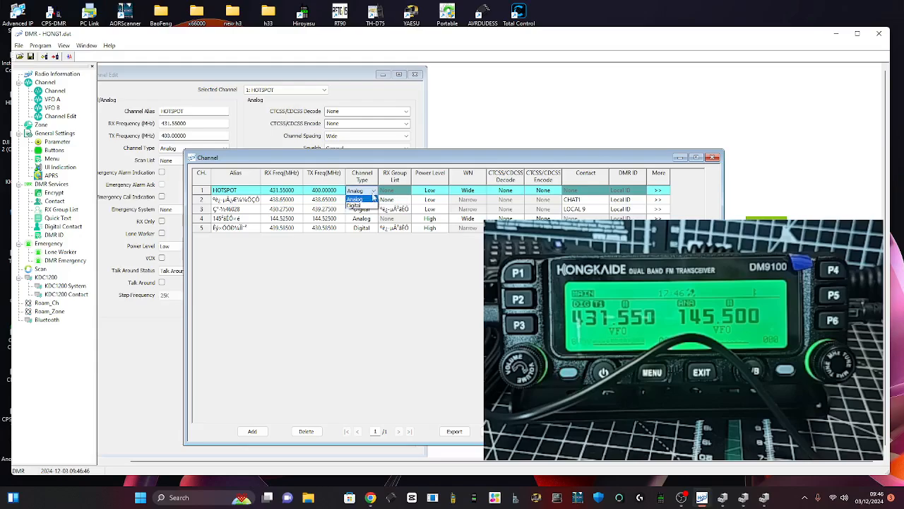
{"action": "left_click", "coordinate": [368, 205]}
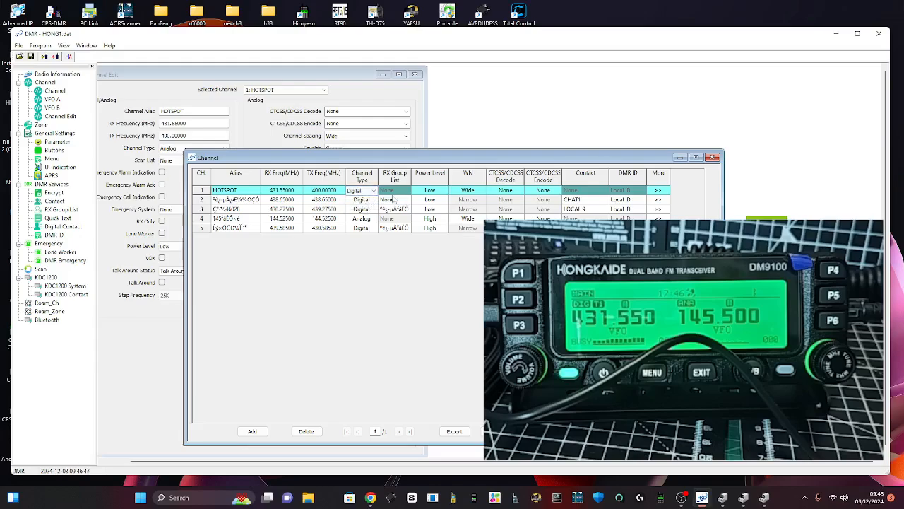
{"action": "left_click", "coordinate": [658, 190]}
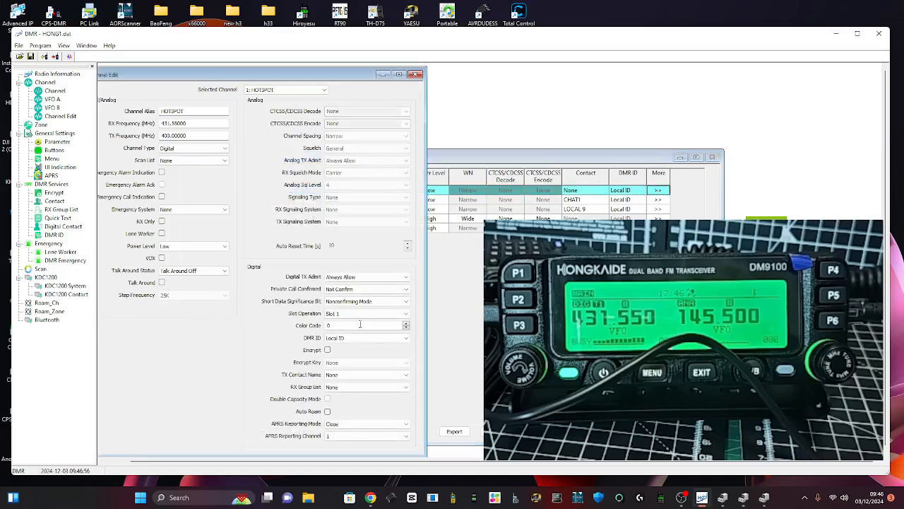
- Assign the operator's own DMR ID to the HOTSPOT channel
{"action": "left_click", "coordinate": [390, 338]}
{"action": "left_click", "coordinate": [388, 352]}
{"action": "left_click", "coordinate": [681, 498]}
{"action": "left_click", "coordinate": [682, 502]}
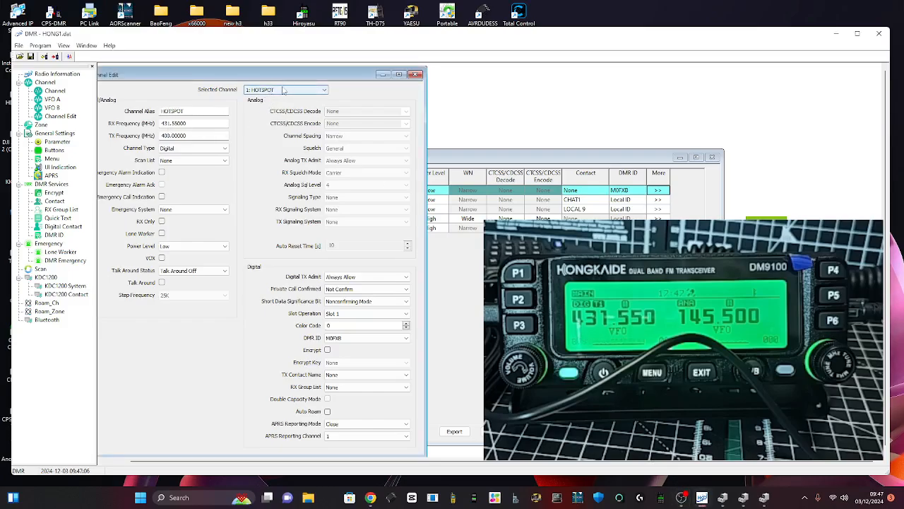
- Correct the transmit frequency to 431.550, keeping the channel Digital
{"action": "double_click", "coordinate": [172, 136]}
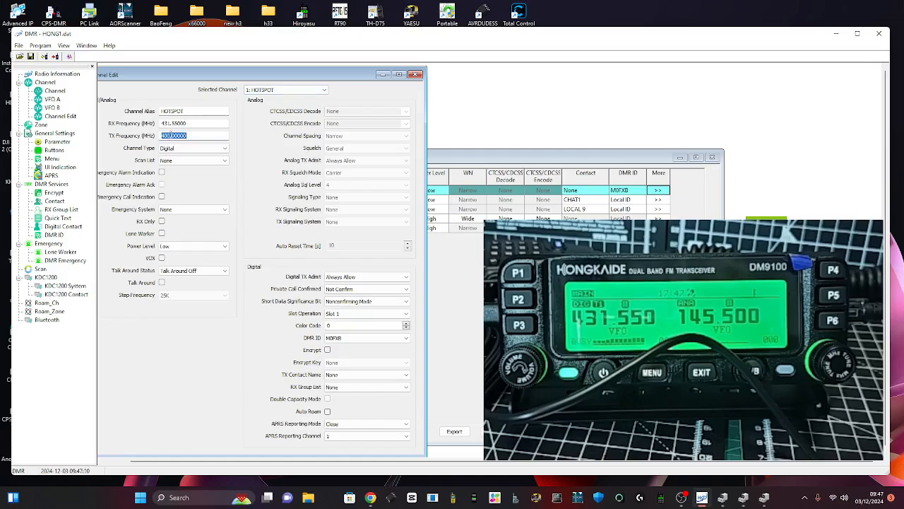
{"action": "type", "text": "431."}
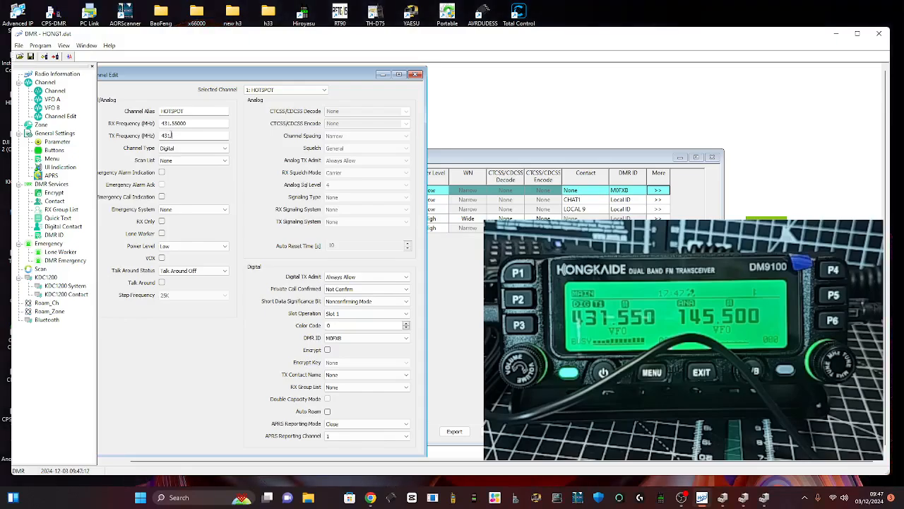
{"action": "type", "text": "550"}
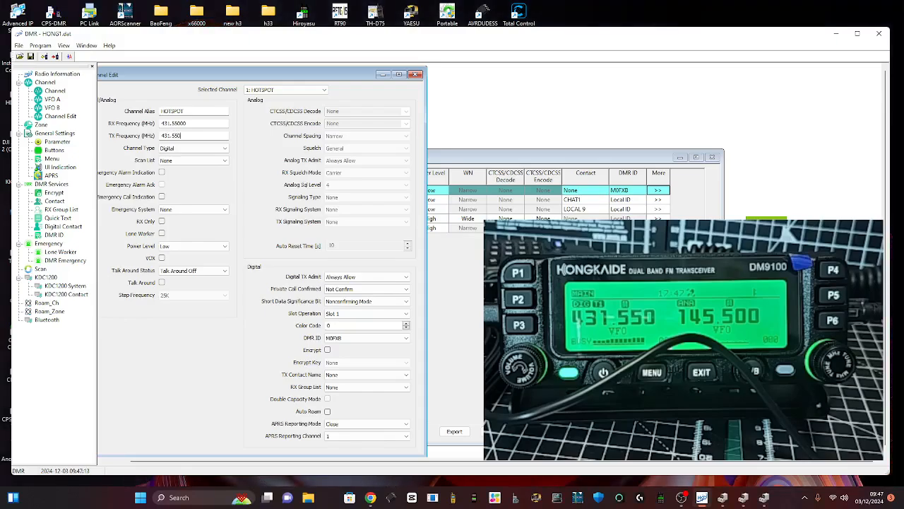
{"action": "left_click", "coordinate": [225, 150]}
{"action": "left_click", "coordinate": [225, 150]}
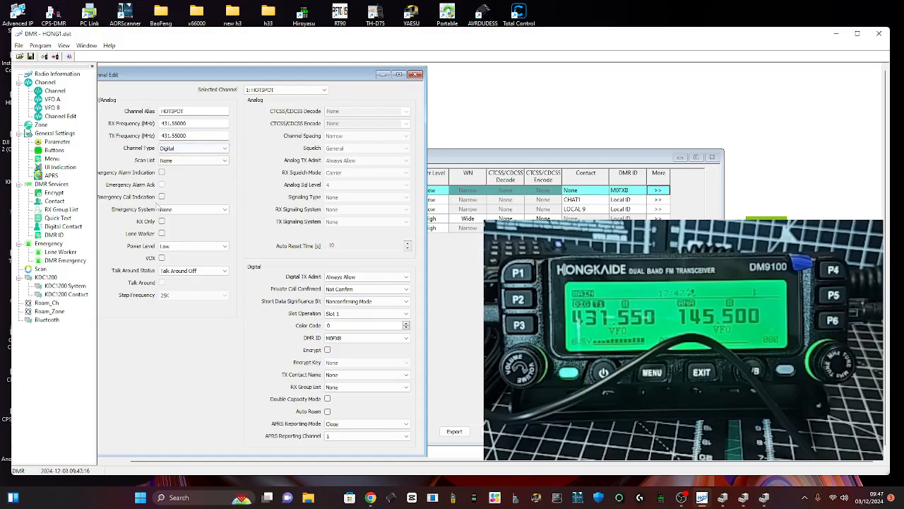
- Set colour code 1 and Slot 2 for the channel
{"action": "left_click", "coordinate": [206, 270]}
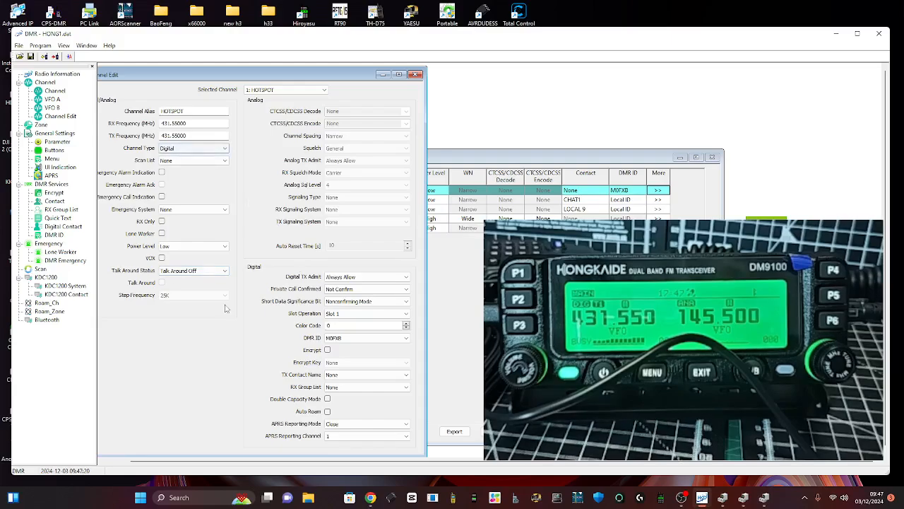
{"action": "left_click", "coordinate": [406, 327]}
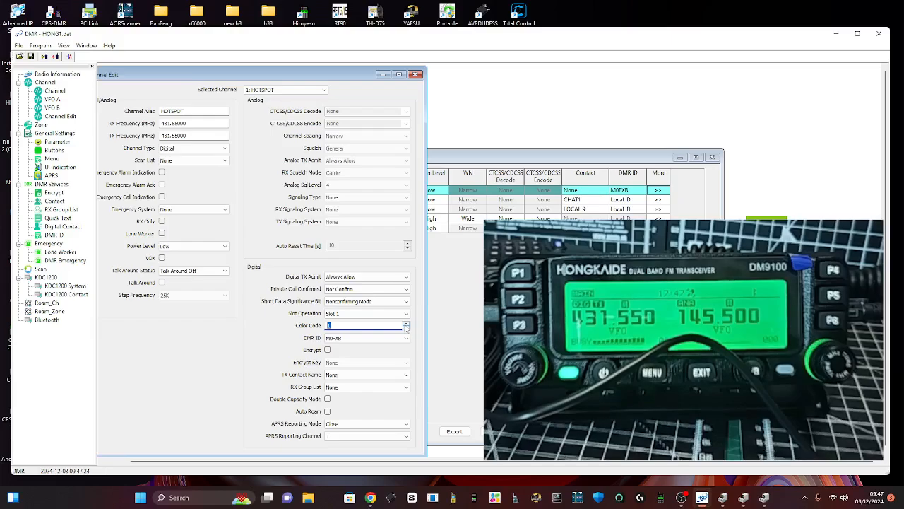
{"action": "left_click", "coordinate": [407, 313]}
{"action": "left_click", "coordinate": [353, 325]}
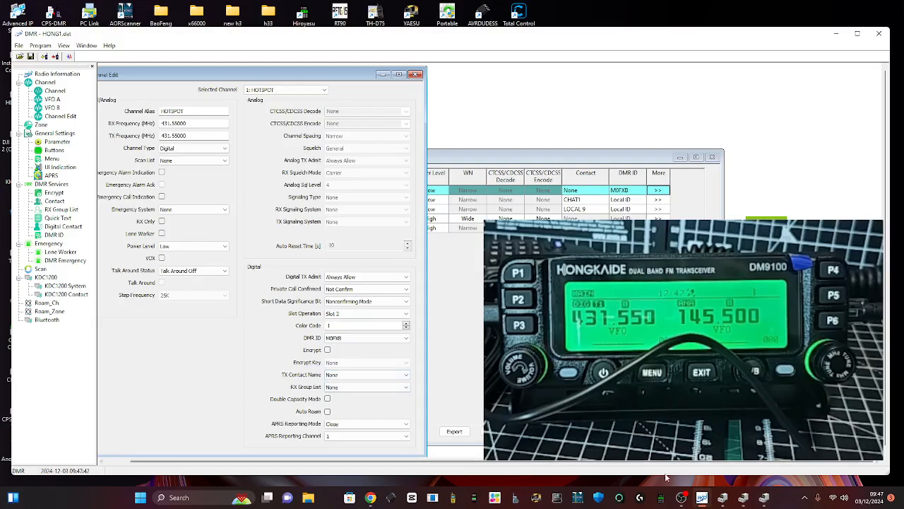
{"action": "left_click", "coordinate": [688, 497]}
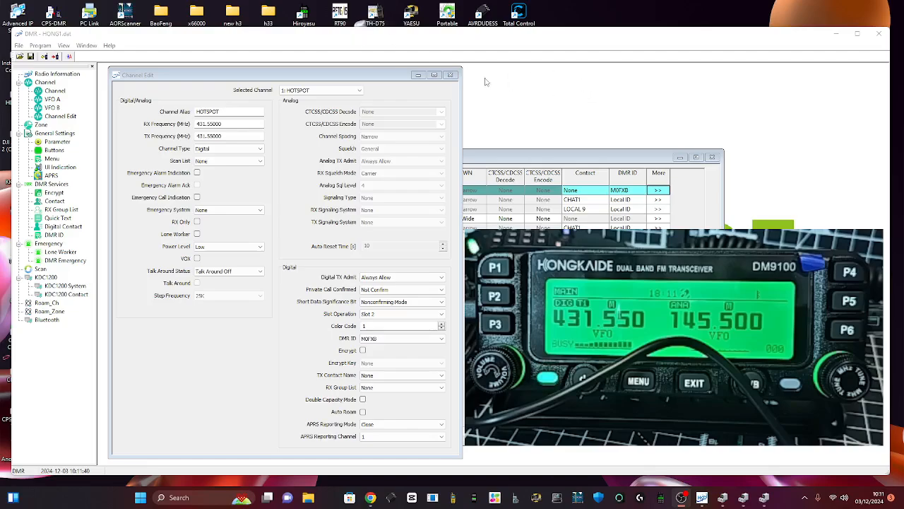
- Move the program window a little left and up to the top of the screen
{"action": "left_click_drag", "start_coordinate": [8, 117], "coordinate": [4, 117]}
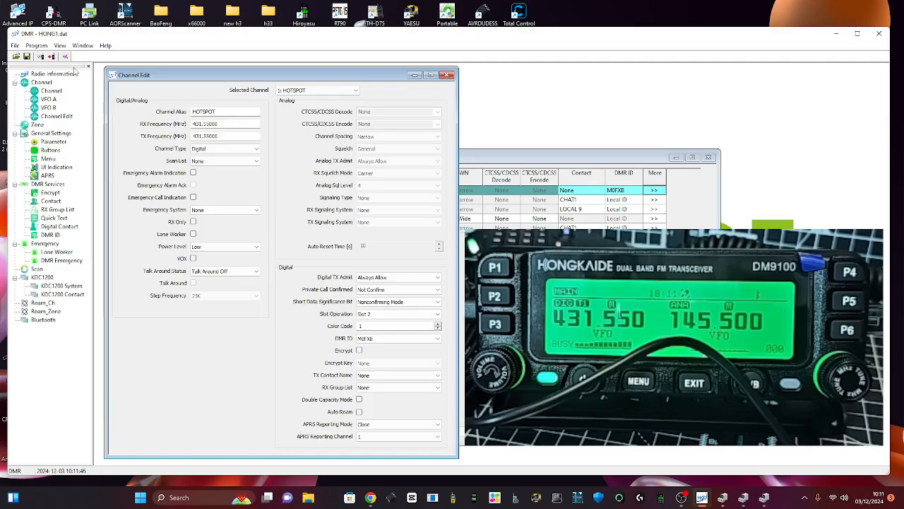
{"action": "left_click_drag", "start_coordinate": [323, 29], "coordinate": [327, 8]}
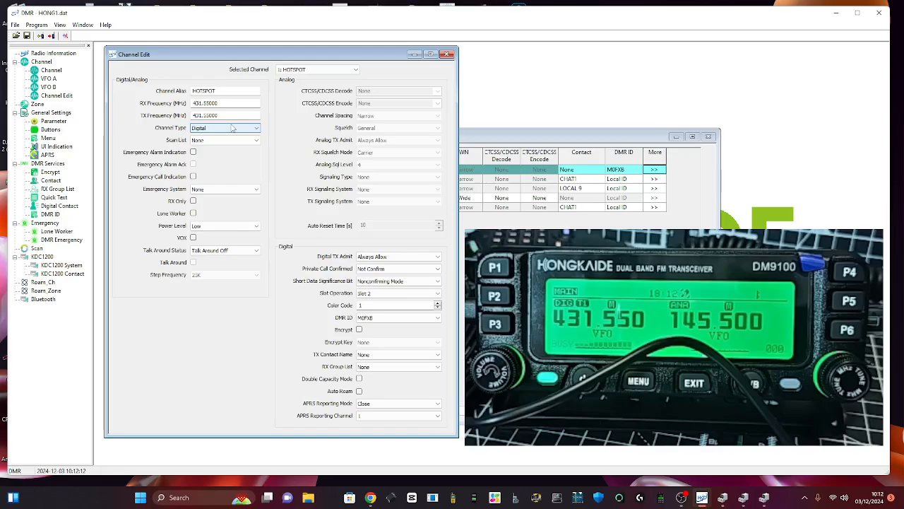
{"action": "left_click", "coordinate": [900, 340]}
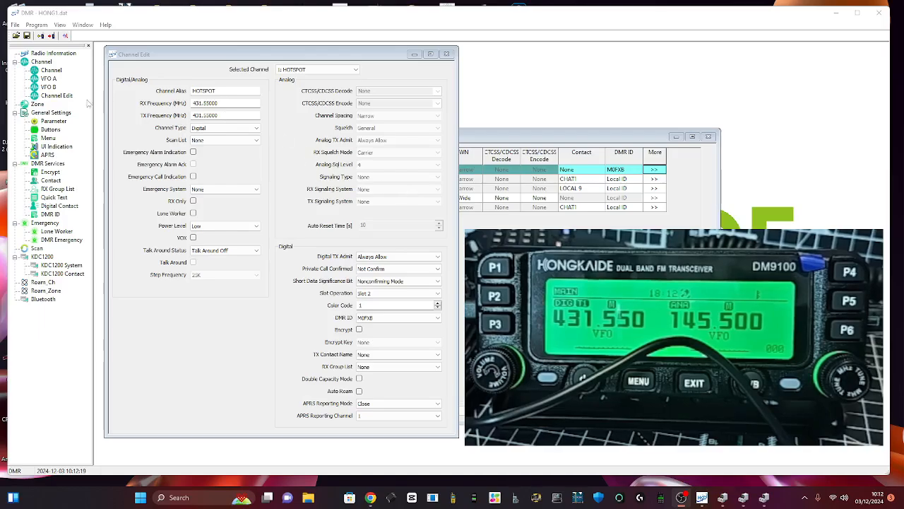
- Run Program > Write to Radio and confirm with OK to send the HOTSPOT codeplug
{"action": "left_click", "coordinate": [35, 27]}
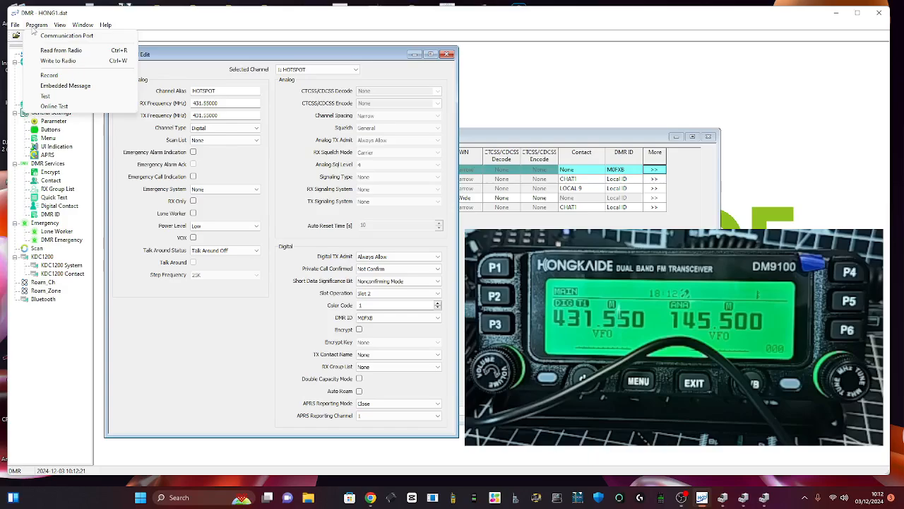
{"action": "left_click", "coordinate": [53, 61]}
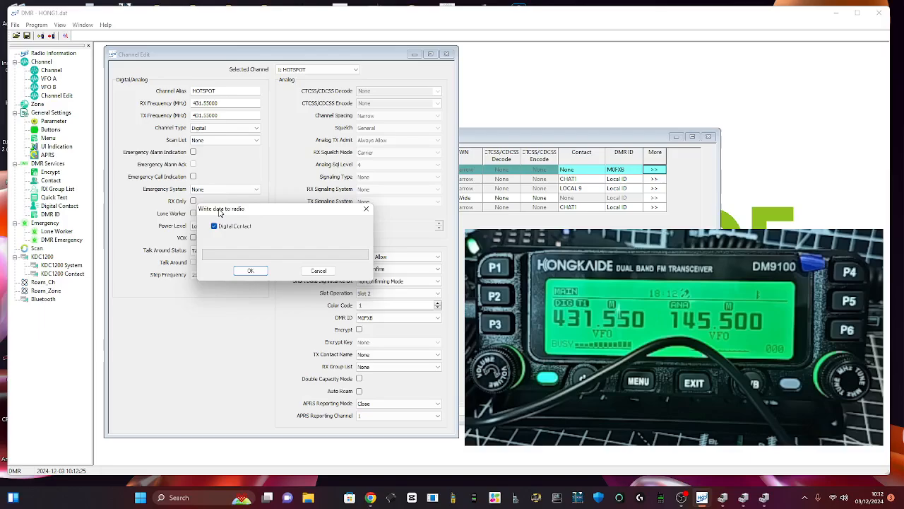
{"action": "left_click", "coordinate": [248, 272]}
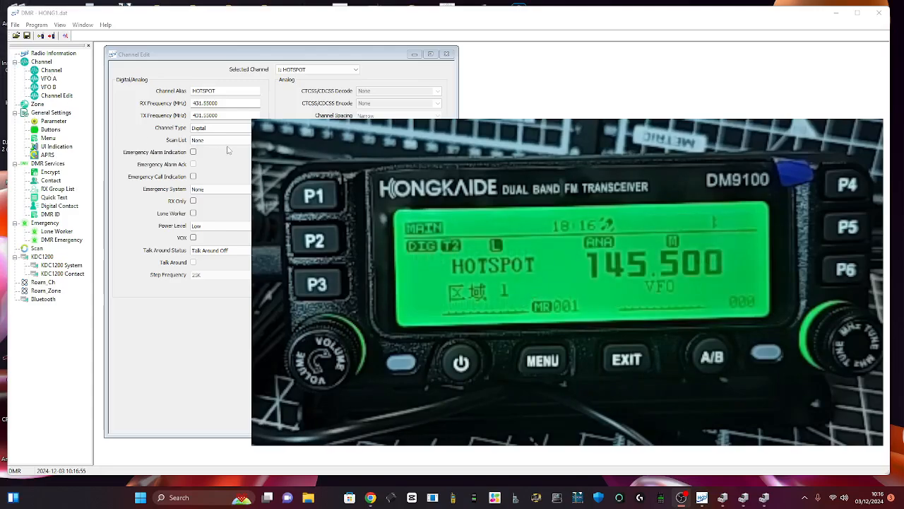
{"action": "double_click", "coordinate": [60, 72]}
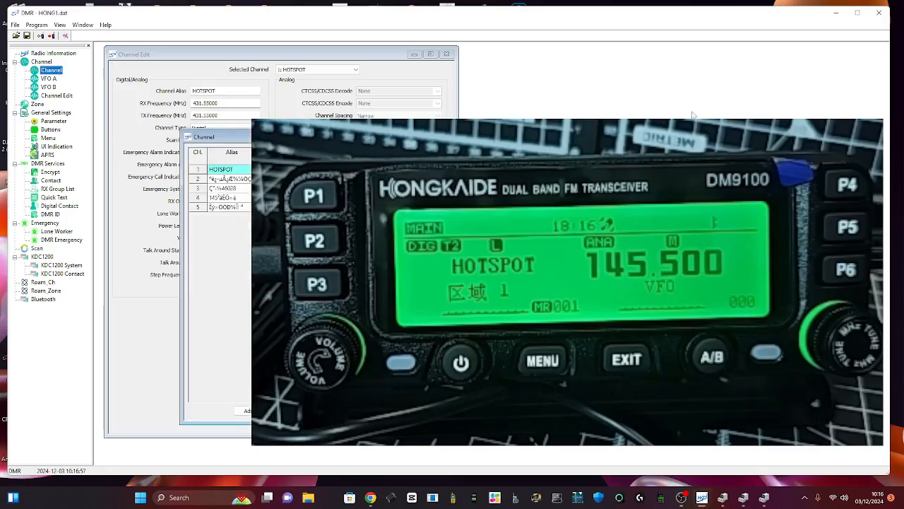
{"action": "left_click", "coordinate": [753, 57]}
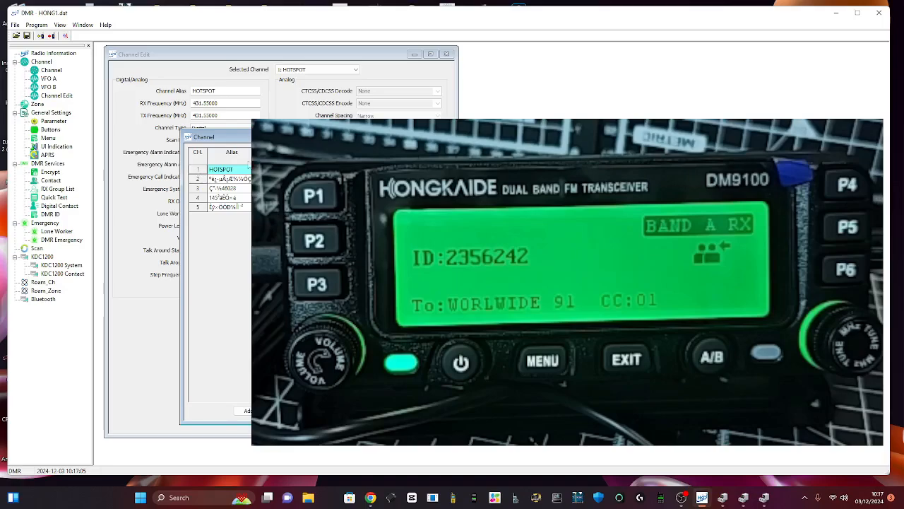
{"action": "key", "text": "ctrl+F4"}
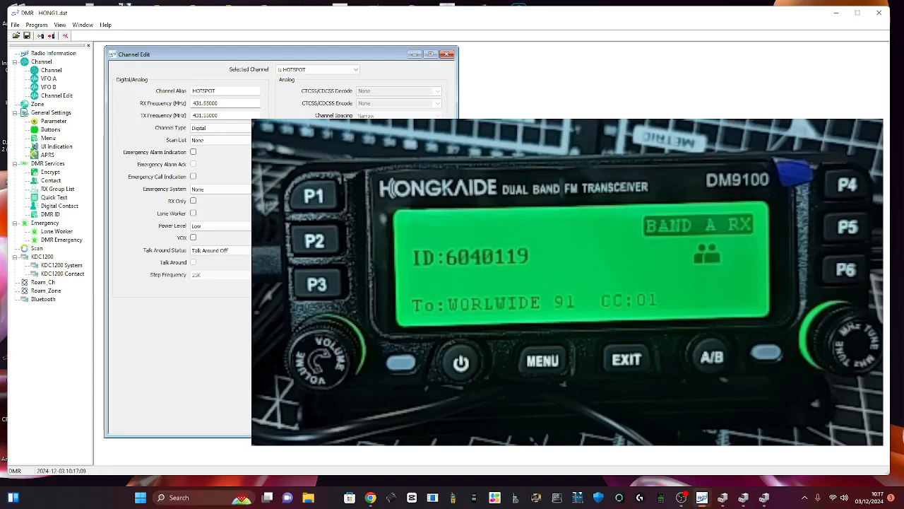
{"action": "left_click", "coordinate": [689, 498]}
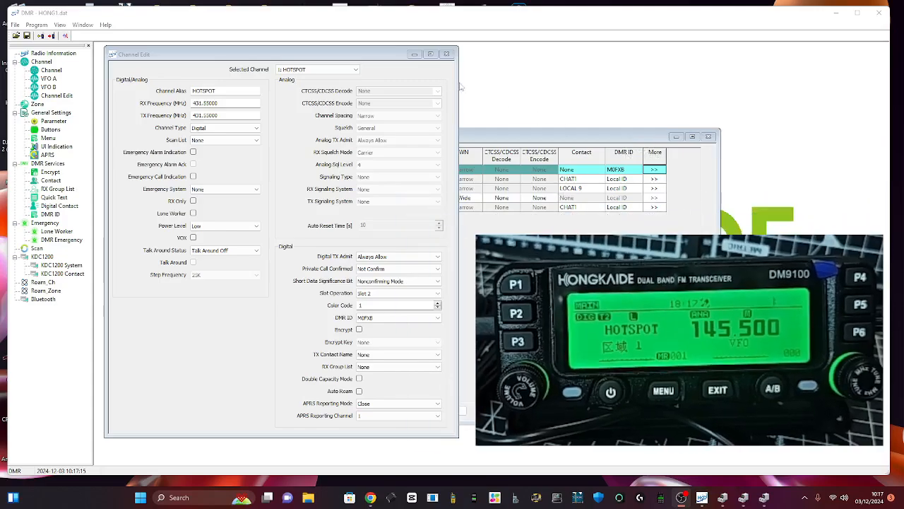
- Keep private call confirmation as Not Confirm and set the TX contact to WORLDWIDE 91
{"action": "left_click", "coordinate": [243, 164]}
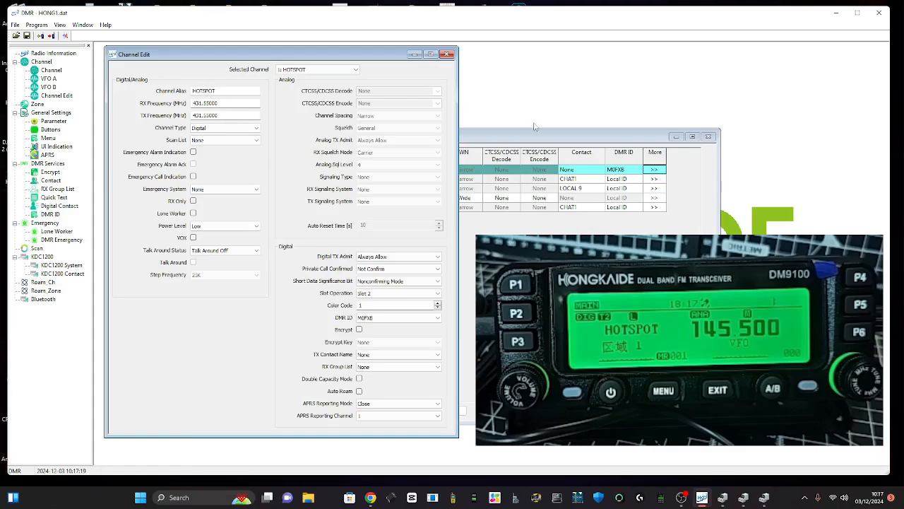
{"action": "left_click", "coordinate": [440, 272]}
{"action": "left_click", "coordinate": [438, 270]}
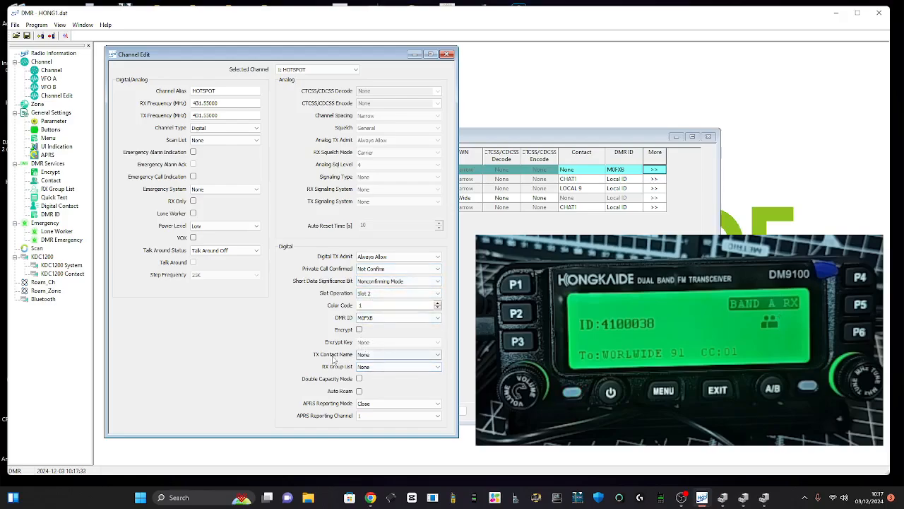
{"action": "left_click", "coordinate": [436, 358]}
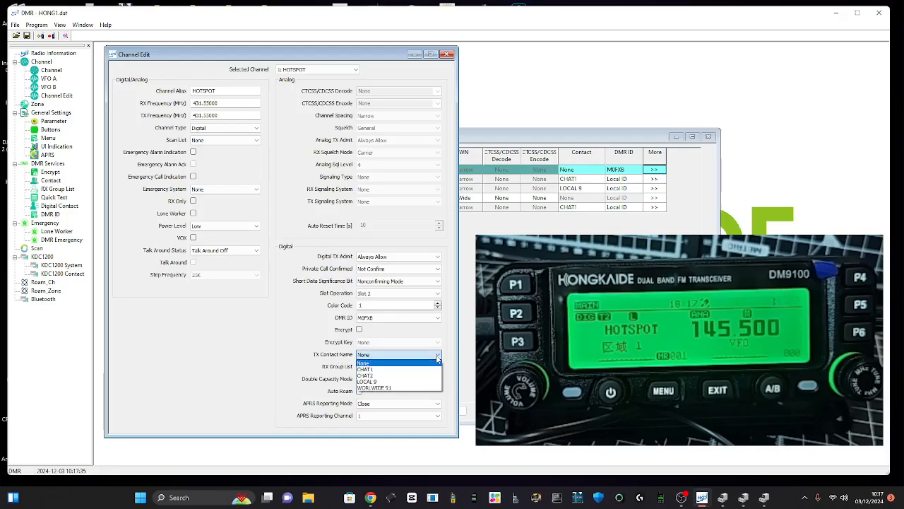
{"action": "left_click", "coordinate": [395, 390]}
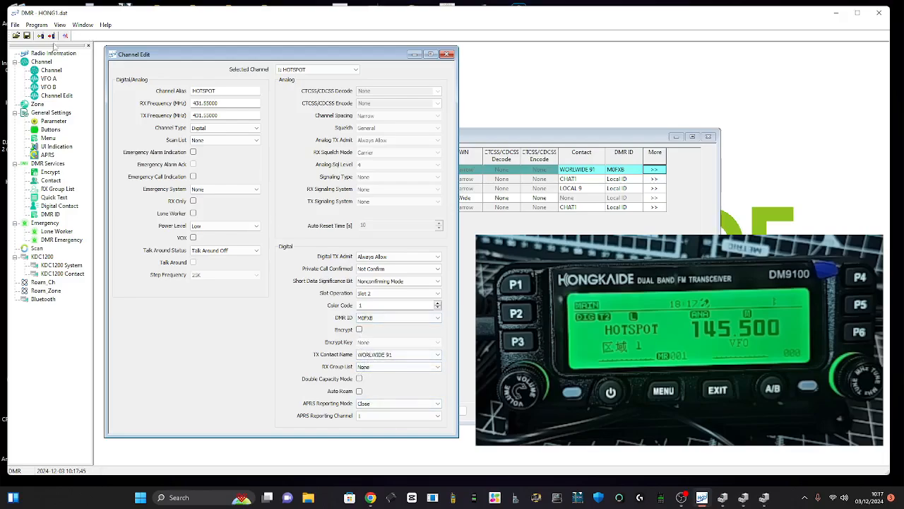
{"action": "left_click", "coordinate": [38, 24]}
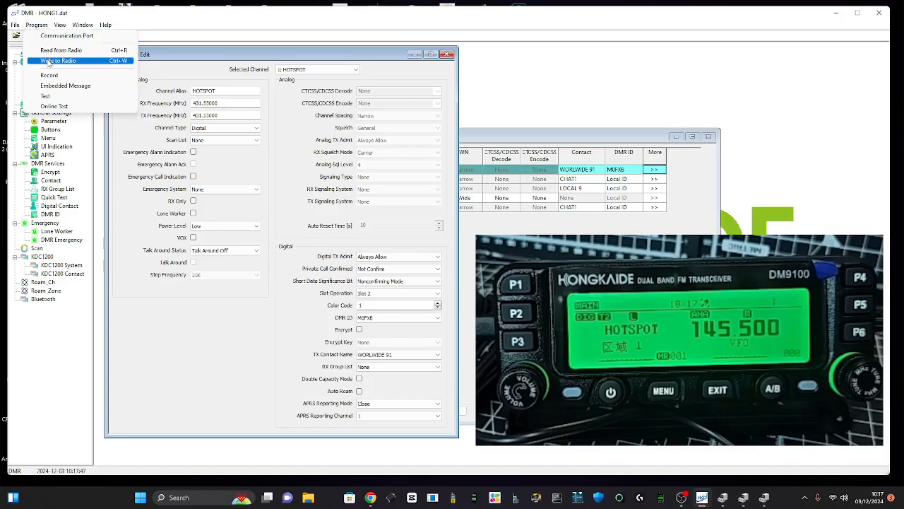
- Start Write to Radio and confirm with OK to send the updated codeplug
{"action": "left_click", "coordinate": [48, 61]}
{"action": "left_click", "coordinate": [413, 270]}
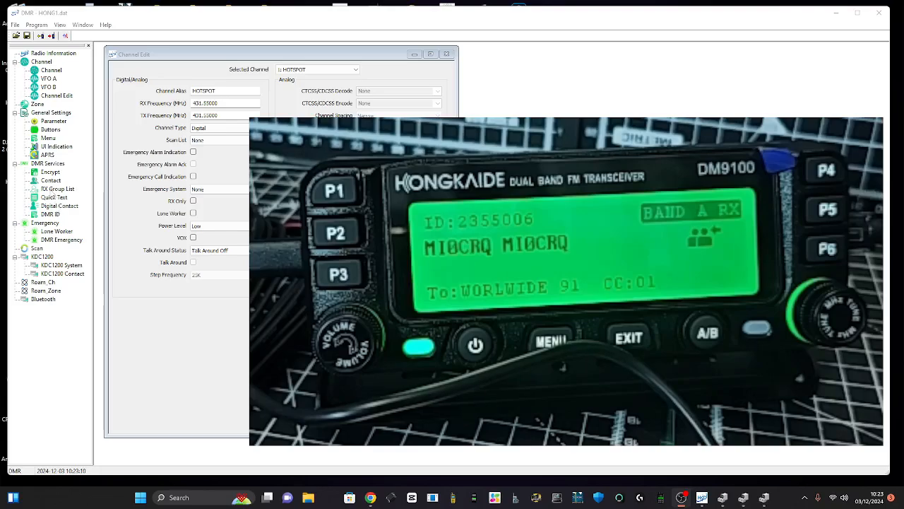
- Add a Private Call digital contact with radio ID 1, then close the Digital Contact list
{"action": "double_click", "coordinate": [57, 206]}
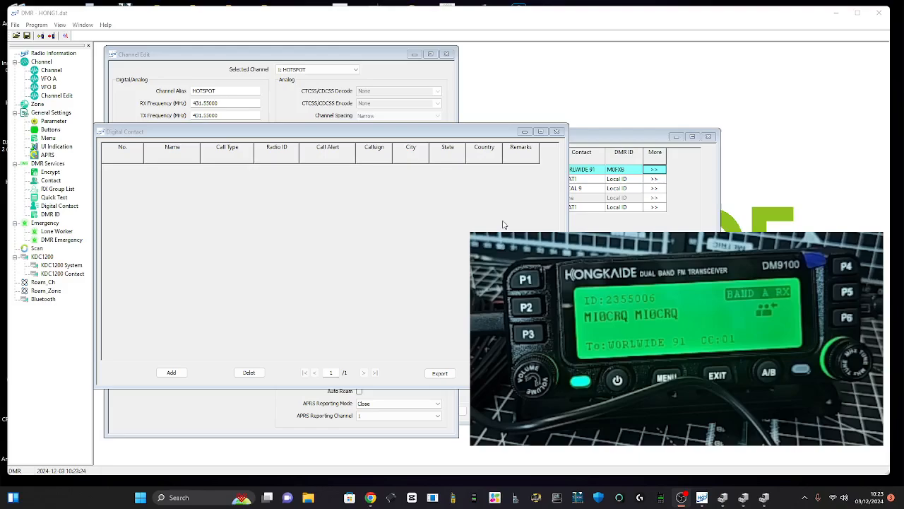
{"action": "left_click_drag", "start_coordinate": [603, 0], "coordinate": [537, 163]}
{"action": "left_click", "coordinate": [171, 372]}
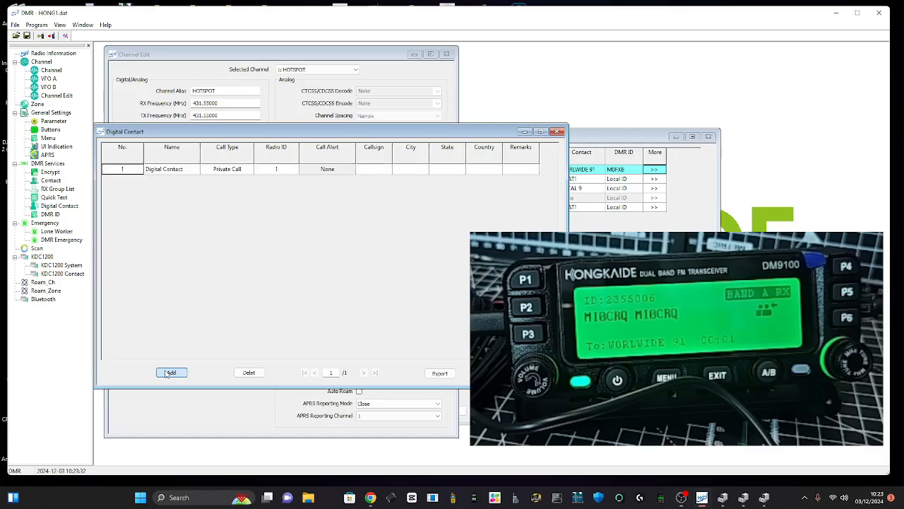
{"action": "left_click", "coordinate": [247, 173]}
{"action": "left_click", "coordinate": [240, 173]}
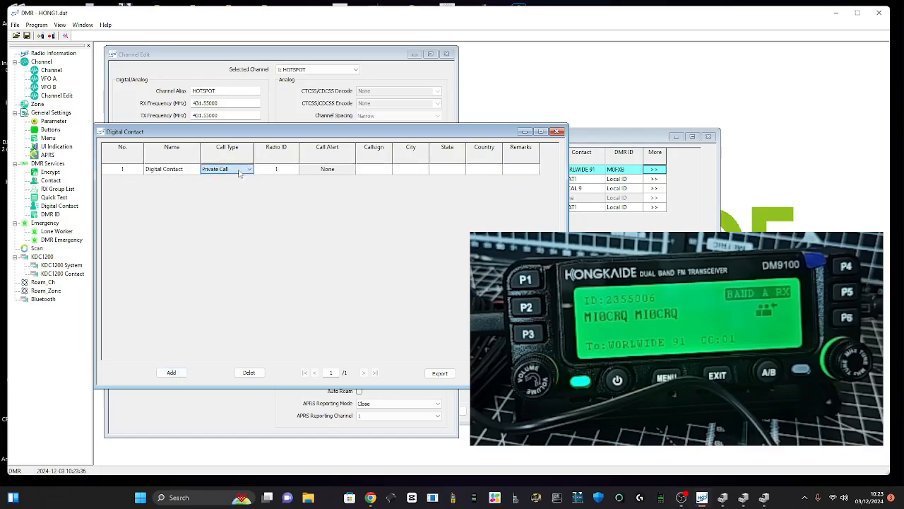
{"action": "left_click", "coordinate": [240, 174]}
{"action": "left_click", "coordinate": [241, 173]}
{"action": "left_click", "coordinate": [241, 173]}
{"action": "left_click", "coordinate": [555, 132]}
{"action": "left_click", "coordinate": [557, 132]}
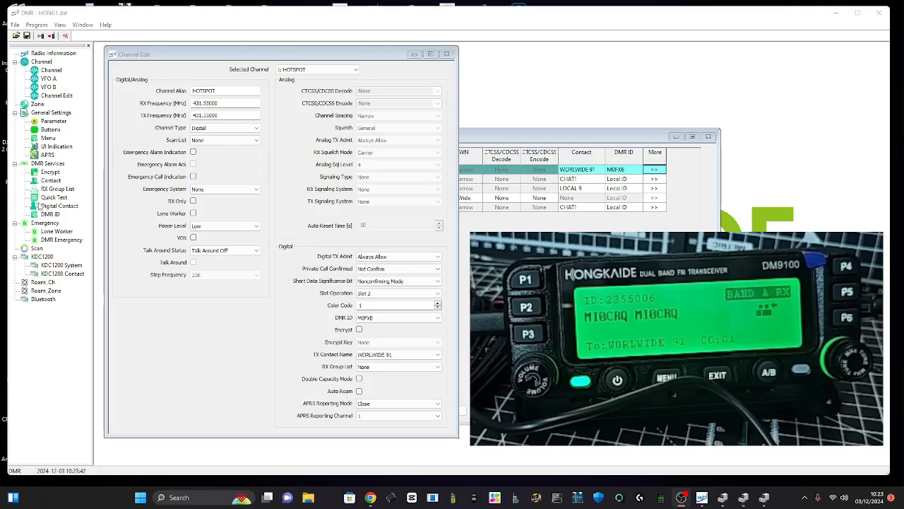
- Open the RX Group List to review the groups, then open General Settings > Parameter
{"action": "double_click", "coordinate": [51, 189]}
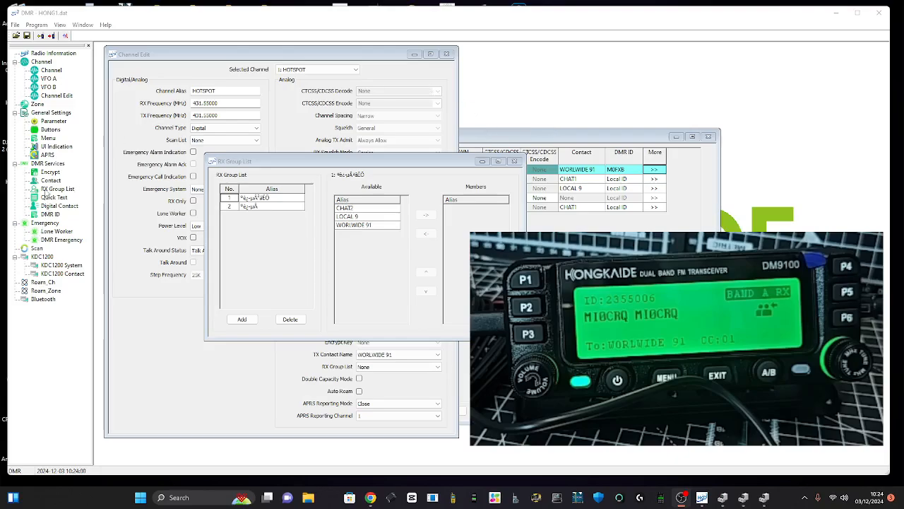
{"action": "left_click", "coordinate": [53, 121]}
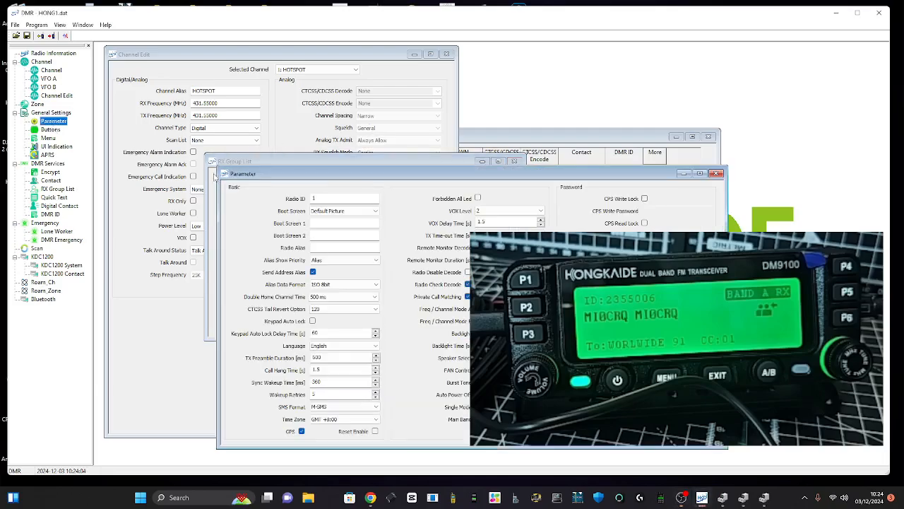
- Move the Parameter window up and left, then nudge it slightly right
{"action": "left_click_drag", "start_coordinate": [246, 176], "coordinate": [133, 103]}
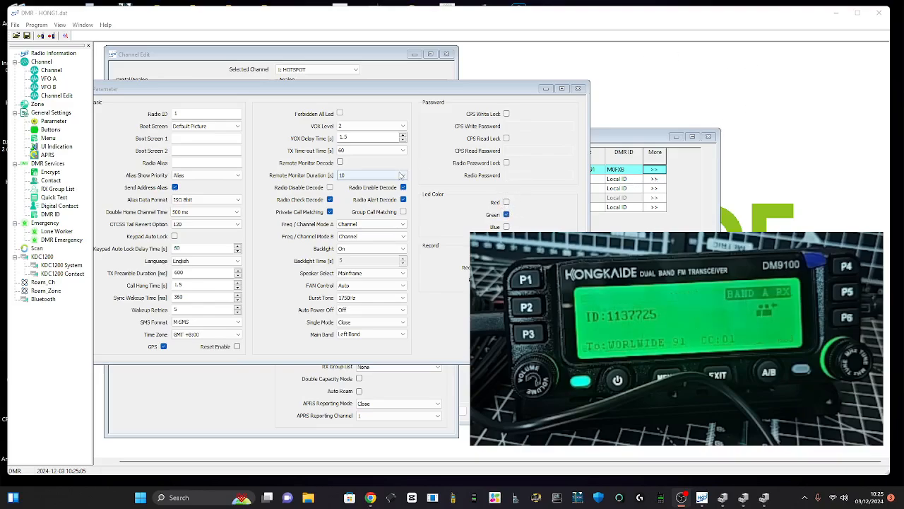
{"action": "left_click_drag", "start_coordinate": [328, 91], "coordinate": [341, 92]}
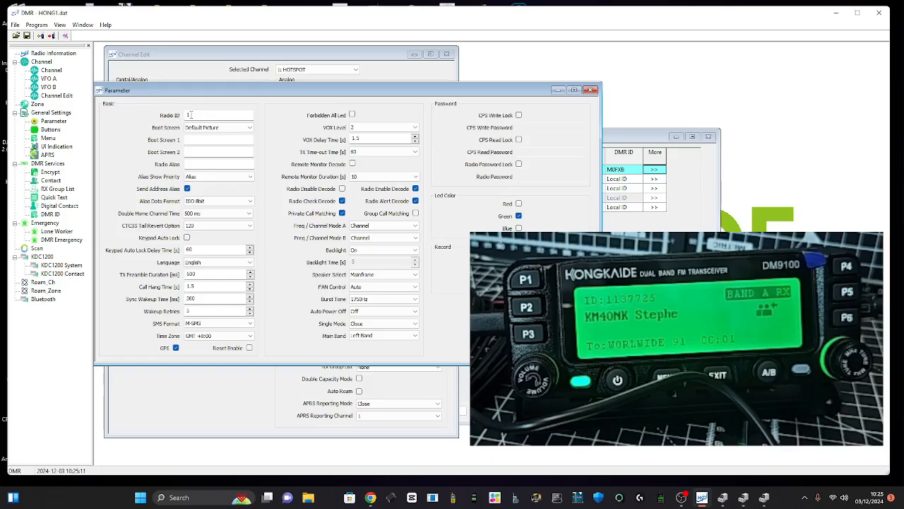
- Select the Radio ID value 1 so it can be replaced with the operator's own DMR ID
{"action": "double_click", "coordinate": [189, 114]}
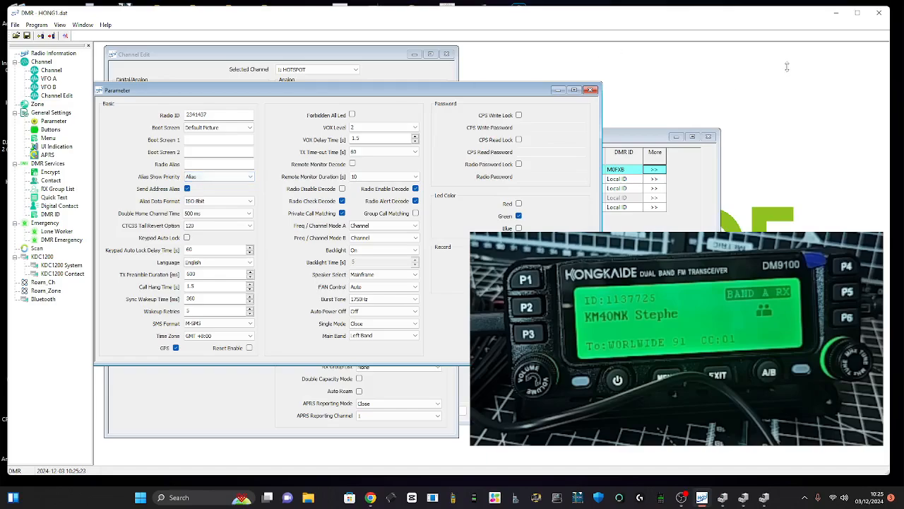
{"action": "key", "text": "alt+Tab"}
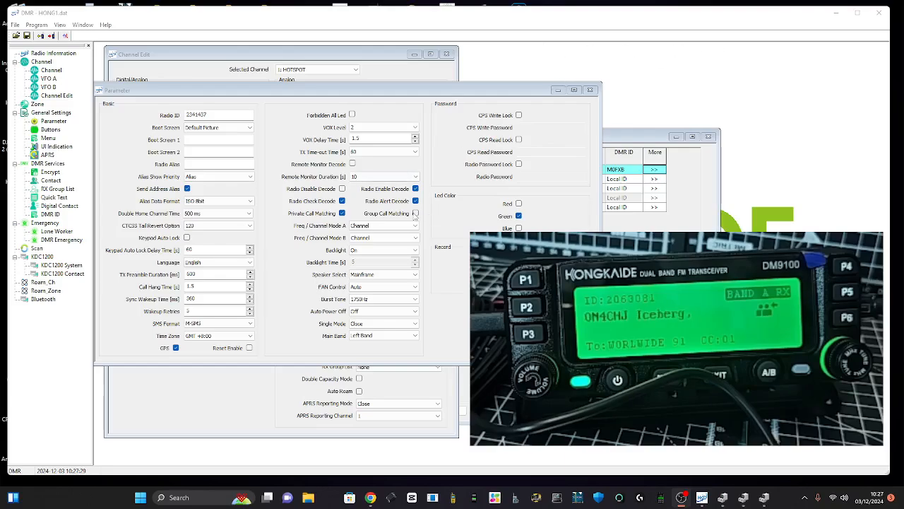
- Tick Group Call Matching and write the codeplug to the DM9100 via Program > Write to Radio
{"action": "left_click", "coordinate": [415, 213]}
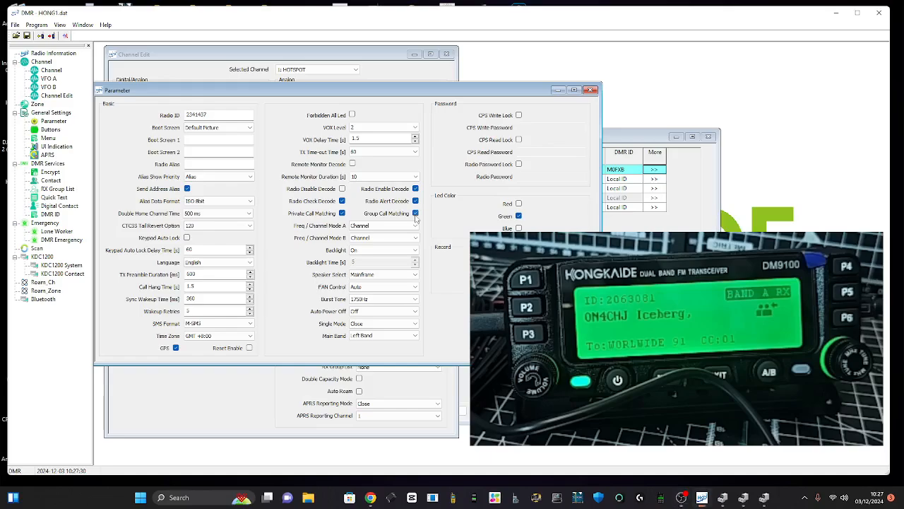
{"action": "left_click", "coordinate": [37, 24]}
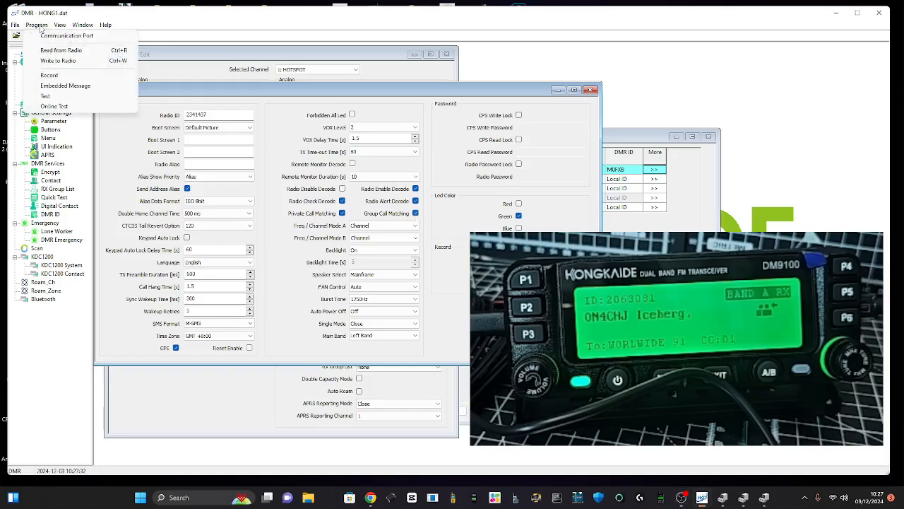
{"action": "left_click", "coordinate": [62, 61]}
{"action": "left_click", "coordinate": [414, 270]}
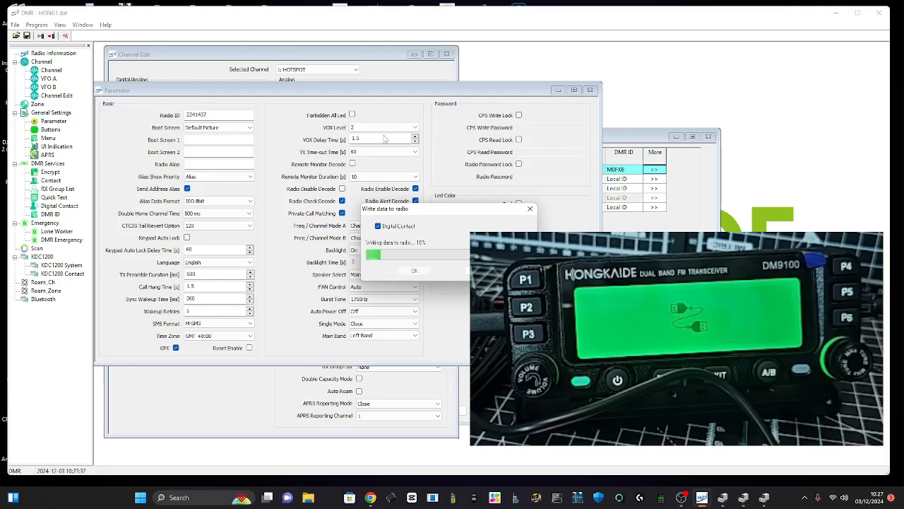
{"action": "left_click", "coordinate": [747, 44]}
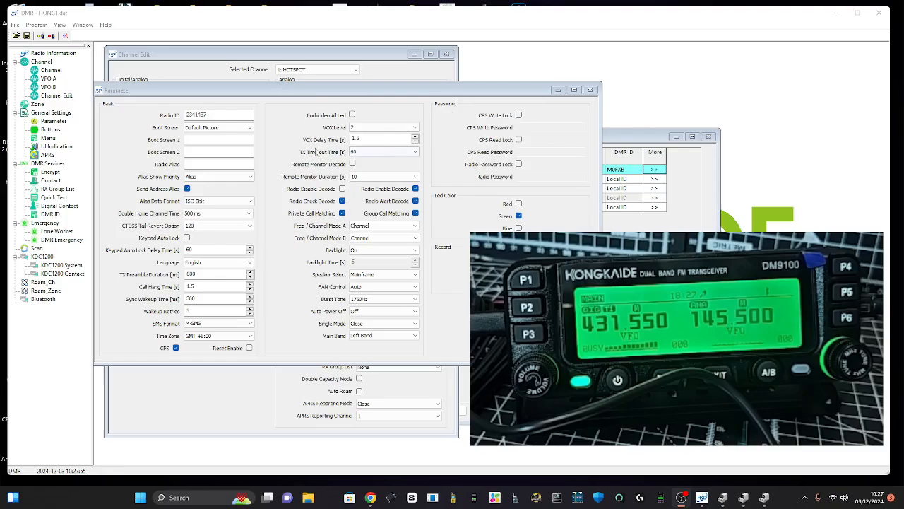
- Set the TX Time-out Time to Infinite
{"action": "mouse_move", "coordinate": [169, 91]}
{"action": "left_mouse_down"}
{"action": "mouse_move", "coordinate": [190, 90]}
{"action": "mouse_move", "coordinate": [174, 90]}
{"action": "left_mouse_up"}
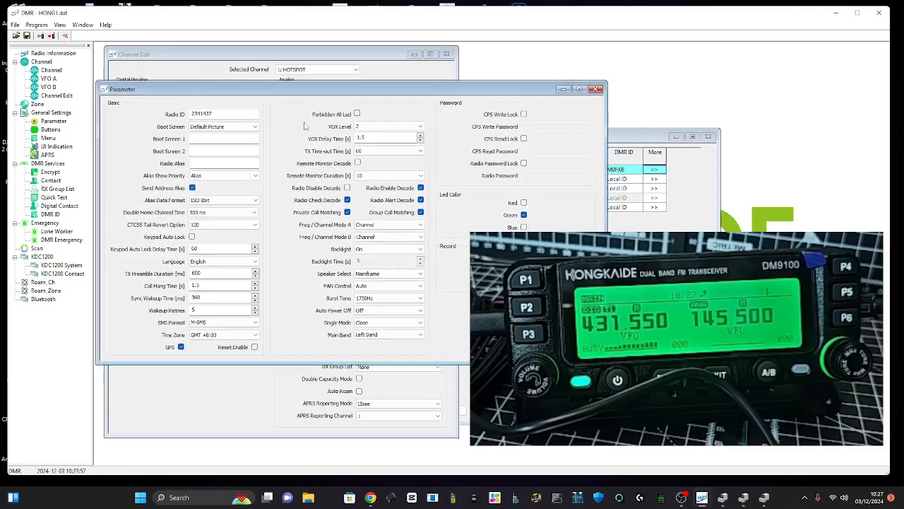
{"action": "left_click", "coordinate": [422, 150]}
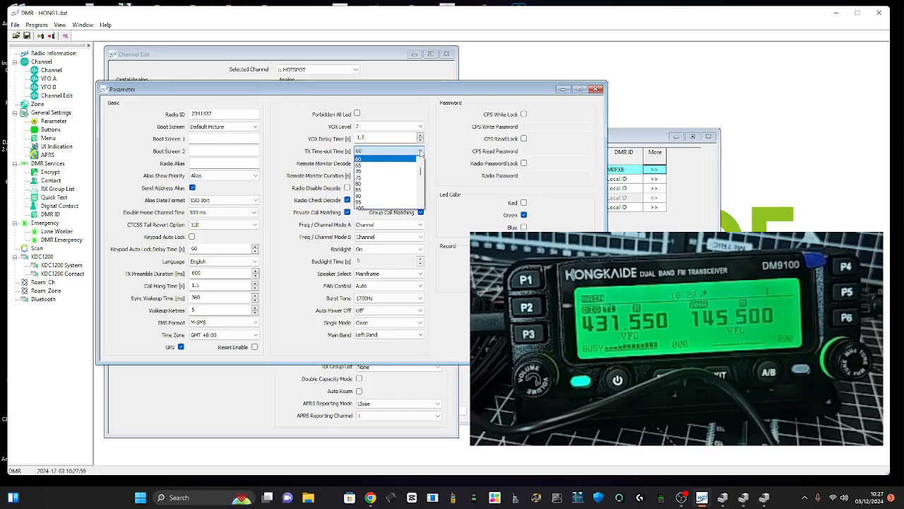
{"action": "mouse_move", "coordinate": [420, 169]}
{"action": "left_mouse_down"}
{"action": "mouse_move", "coordinate": [420, 187]}
{"action": "mouse_move", "coordinate": [421, 164]}
{"action": "left_mouse_up"}
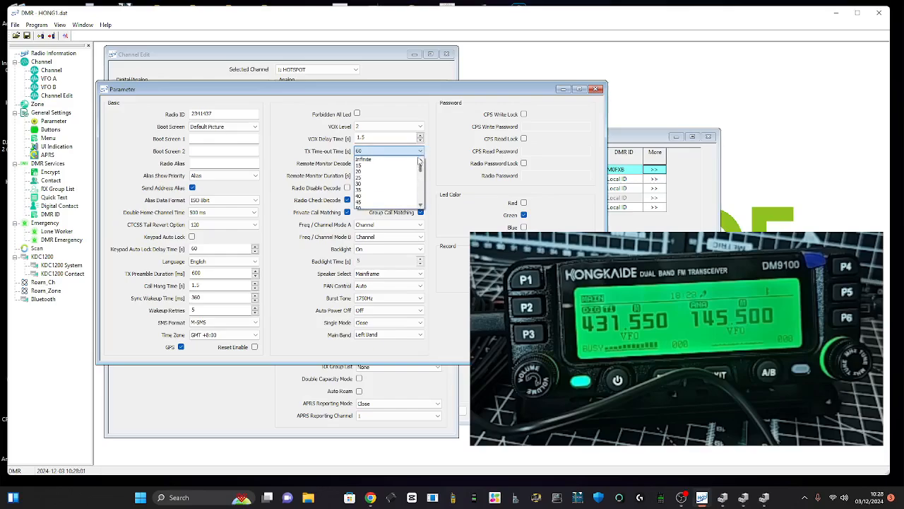
{"action": "left_click", "coordinate": [370, 161]}
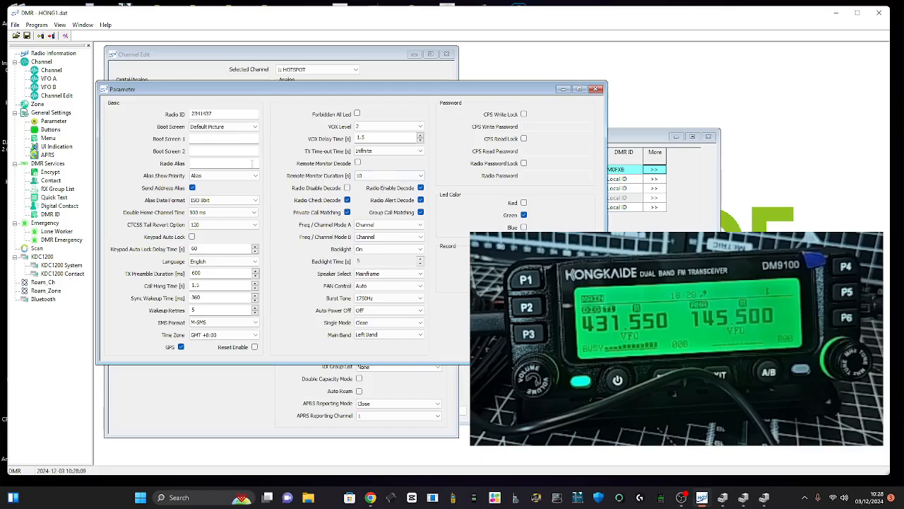
- Keep Alias Show Priority on Alias and set Alias Data Format to 16 bit Unicode
{"action": "left_click", "coordinate": [256, 175]}
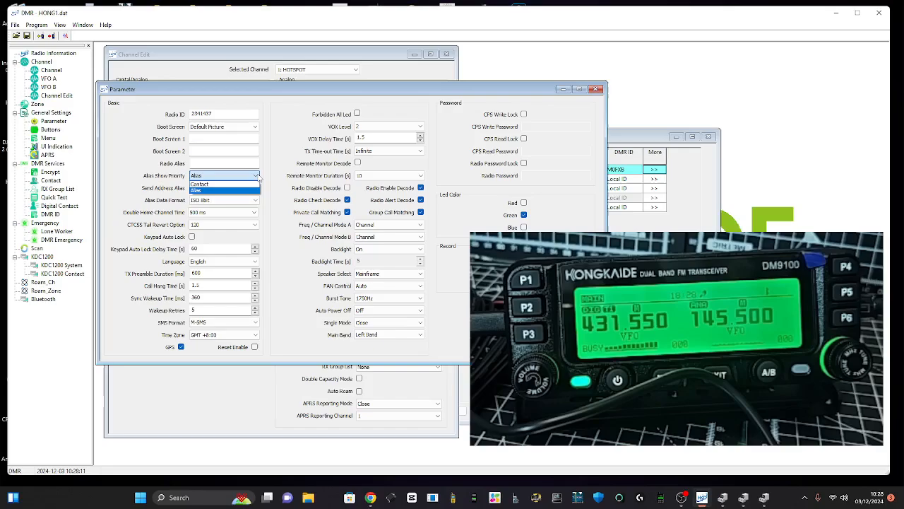
{"action": "left_click", "coordinate": [258, 177]}
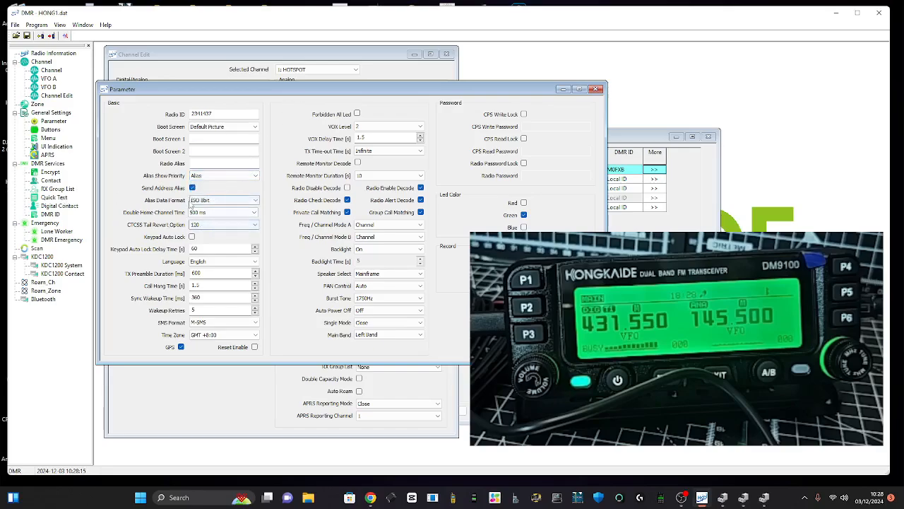
{"action": "left_click", "coordinate": [257, 201]}
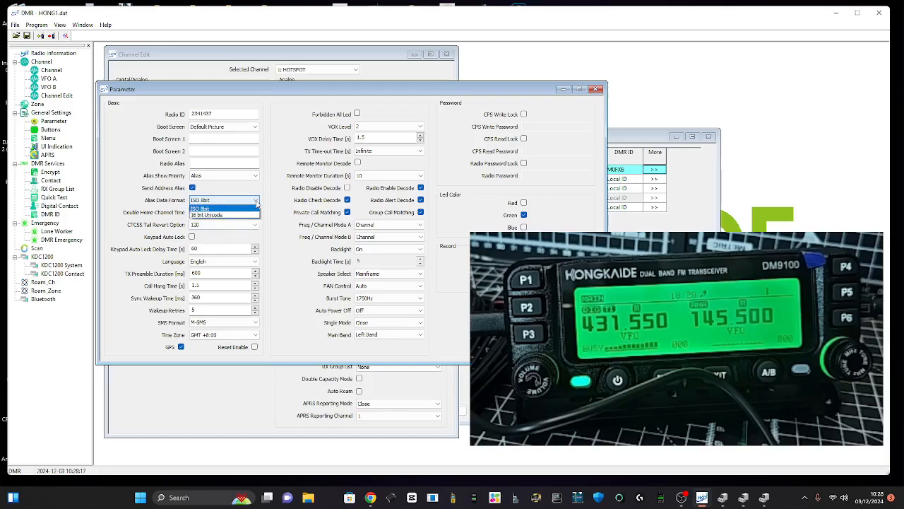
{"action": "left_click", "coordinate": [228, 215]}
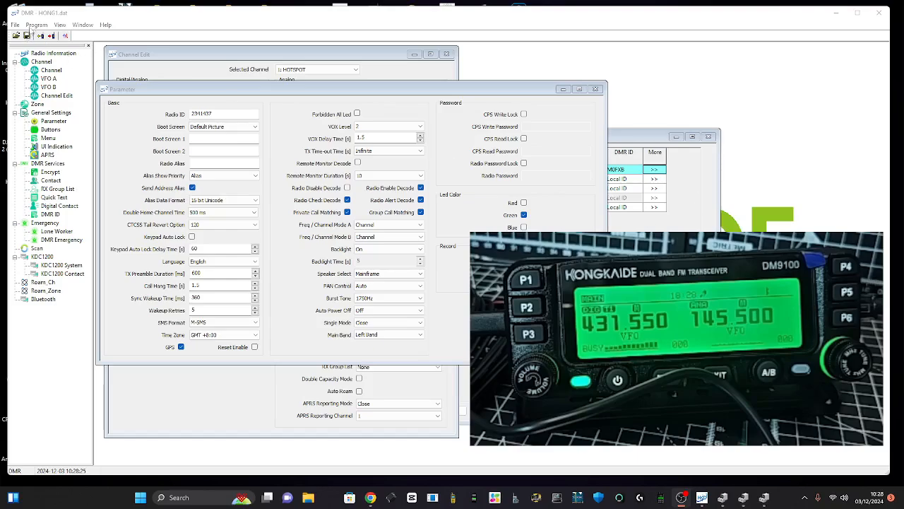
{"action": "left_click", "coordinate": [36, 24]}
- Write the Infinite time-out and 16 bit Unicode alias settings to the radio
{"action": "left_click", "coordinate": [56, 60]}
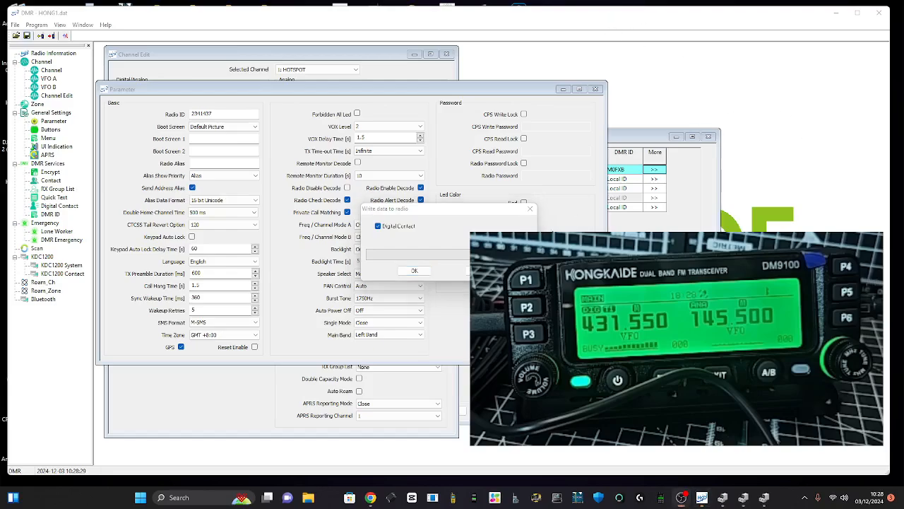
{"action": "left_click", "coordinate": [414, 270]}
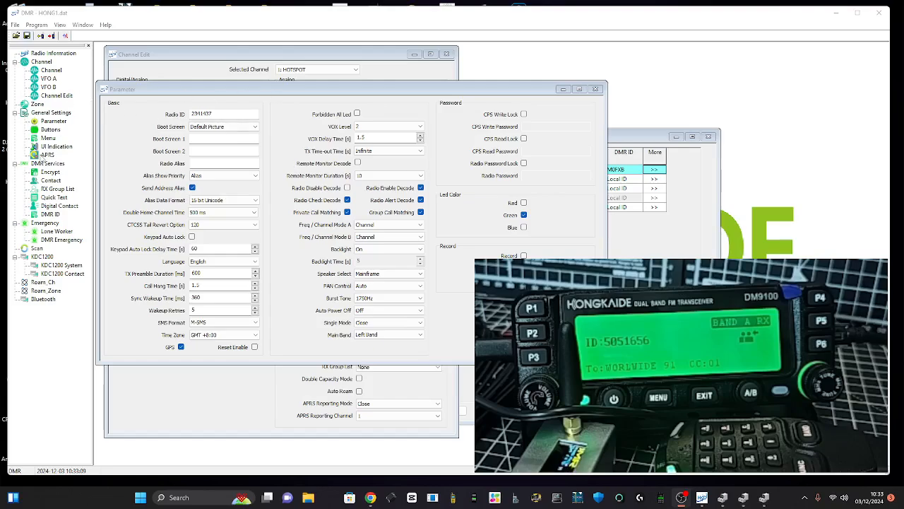
- Open the APRS settings from the General Settings tree and move the window up and left
{"action": "double_click", "coordinate": [46, 154]}
{"action": "left_click", "coordinate": [527, 113]}
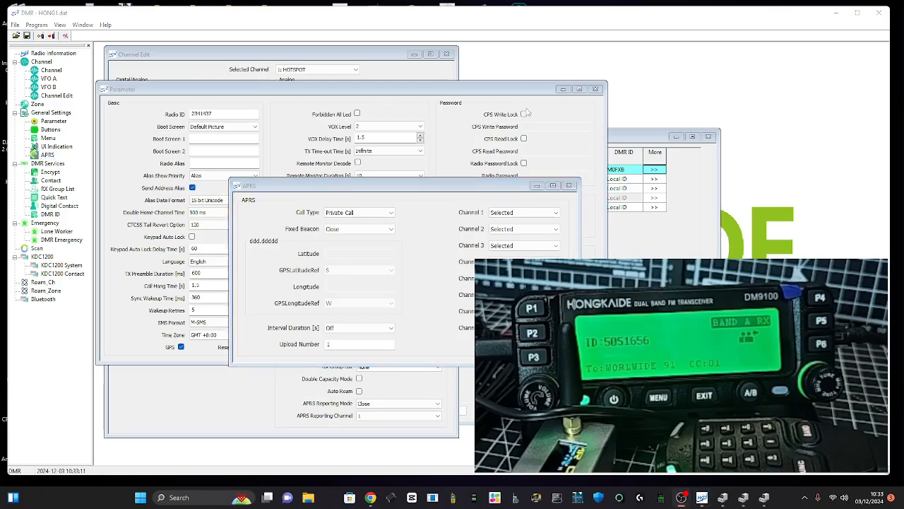
{"action": "left_click_drag", "start_coordinate": [384, 192], "coordinate": [263, 140]}
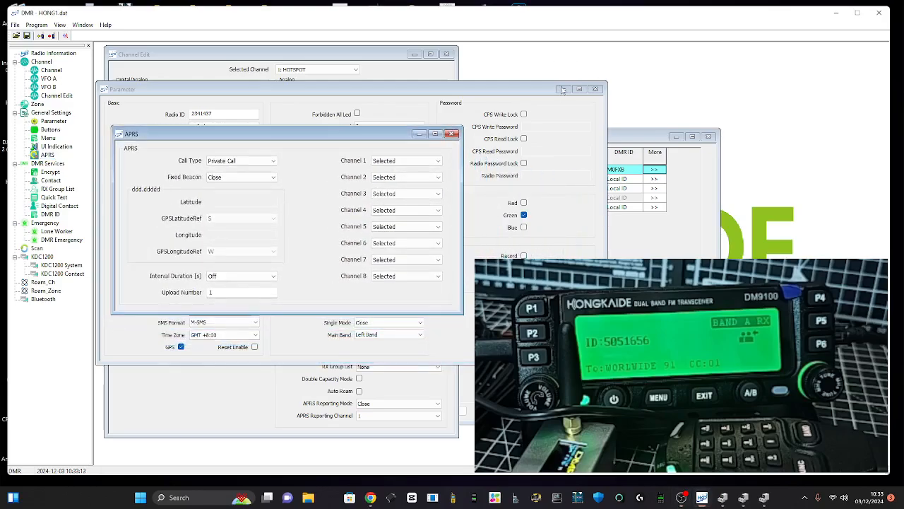
{"action": "left_click", "coordinate": [609, 64]}
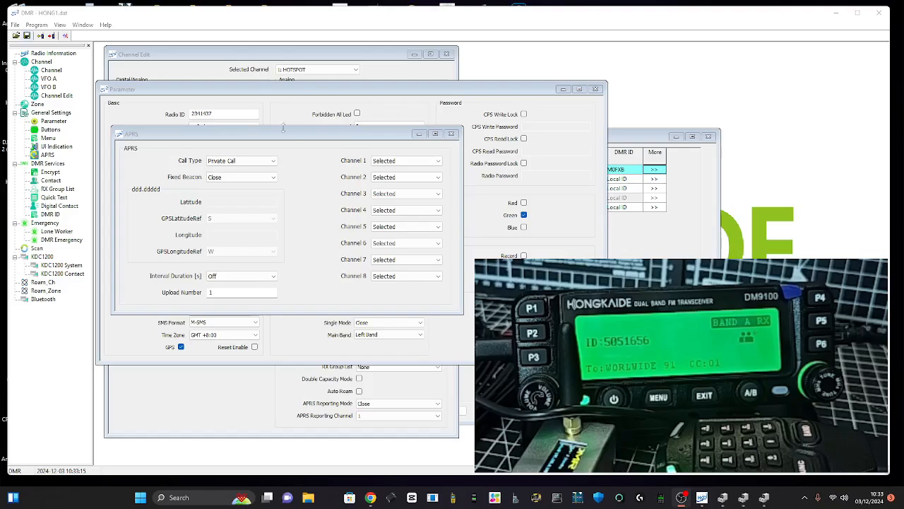
- Review the APRS call type and channel 1 options, leaving Private Call and Selected unchanged
{"action": "left_click", "coordinate": [272, 164]}
{"action": "left_click", "coordinate": [271, 166]}
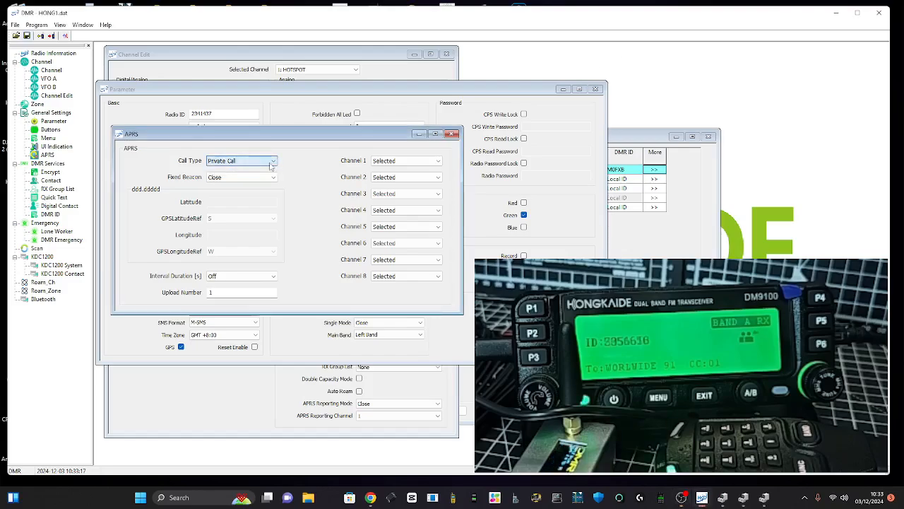
{"action": "left_click", "coordinate": [271, 166]}
{"action": "left_click", "coordinate": [271, 166]}
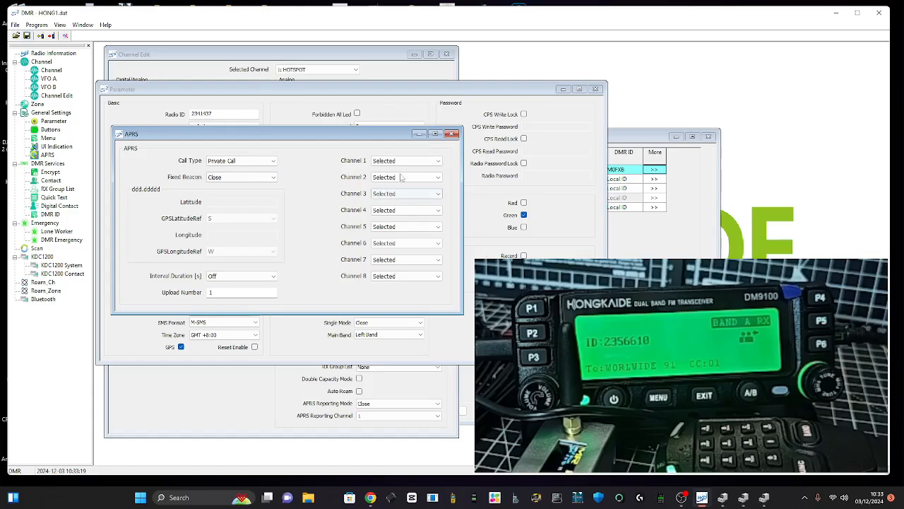
{"action": "left_click", "coordinate": [437, 161]}
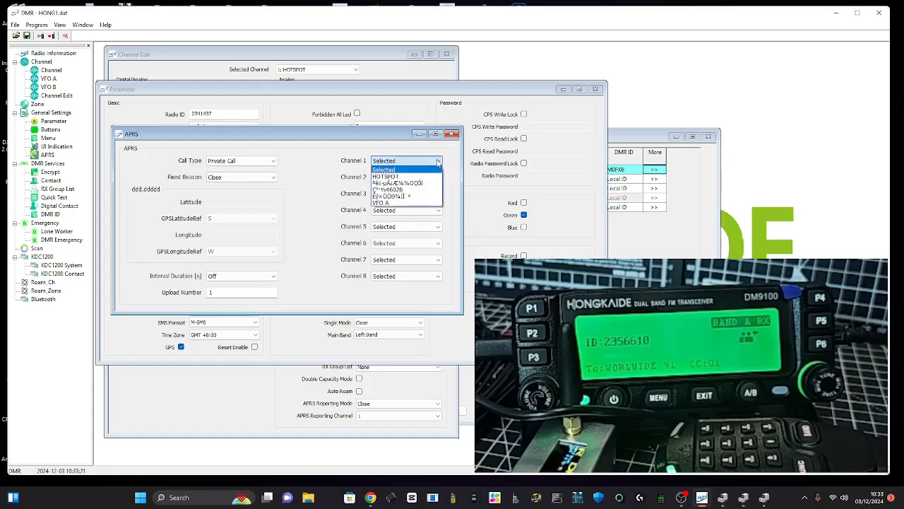
{"action": "left_click", "coordinate": [437, 162]}
{"action": "left_click", "coordinate": [272, 163]}
{"action": "left_click", "coordinate": [273, 163]}
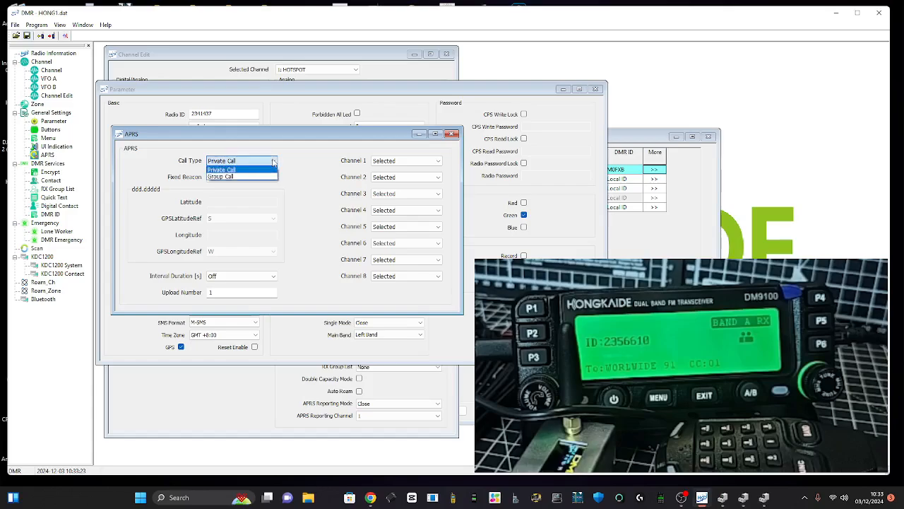
{"action": "left_click", "coordinate": [273, 163]}
{"action": "left_click", "coordinate": [272, 161]}
{"action": "left_click", "coordinate": [437, 162]}
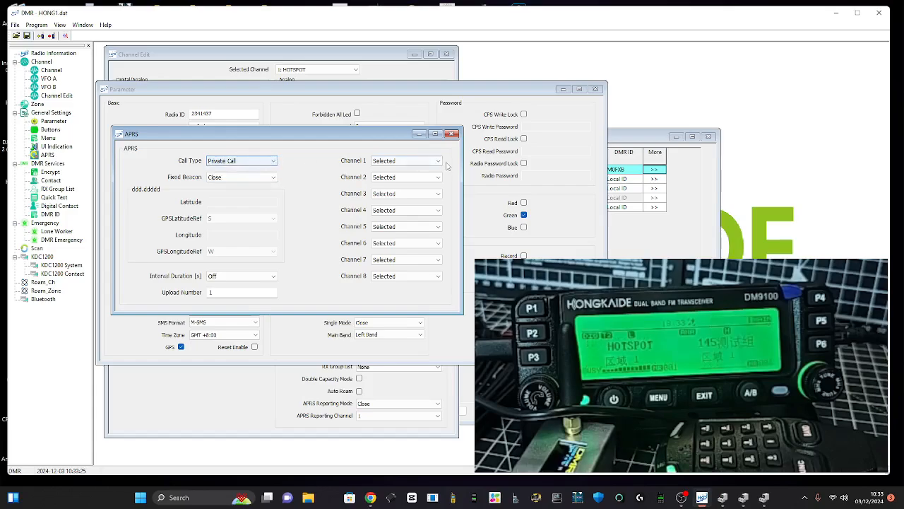
{"action": "left_click", "coordinate": [437, 161]}
{"action": "left_click", "coordinate": [437, 161]}
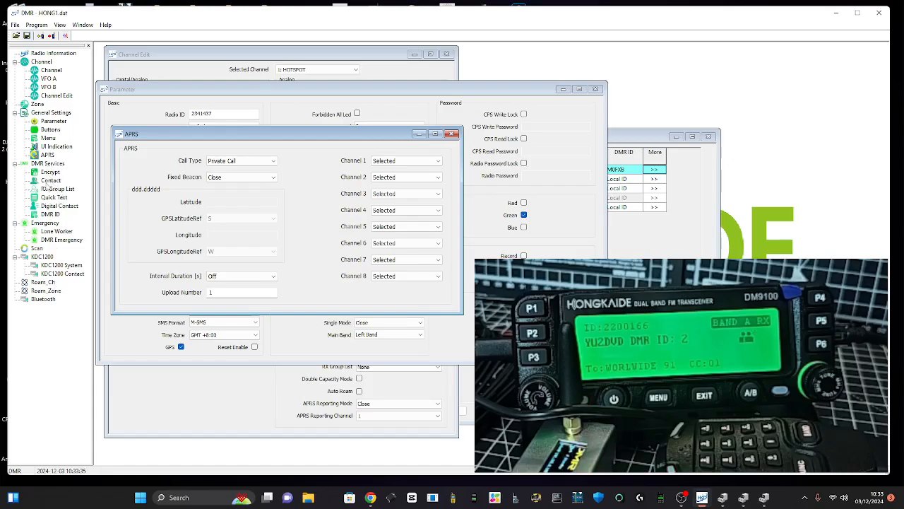
{"action": "double_click", "coordinate": [55, 147]}
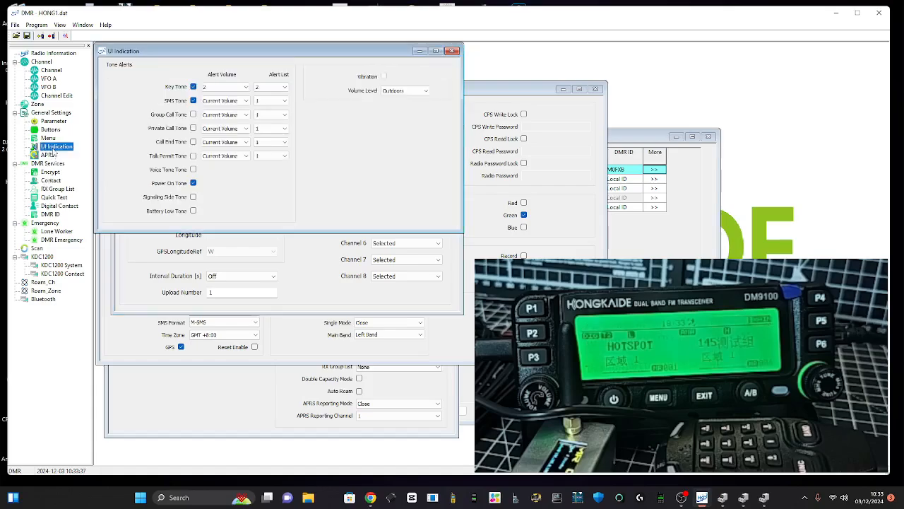
{"action": "left_click_drag", "start_coordinate": [247, 52], "coordinate": [251, 88]}
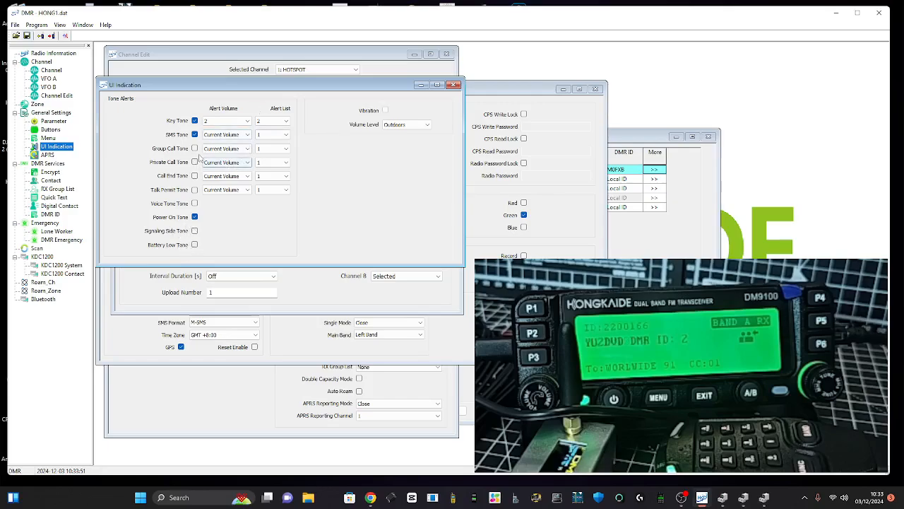
{"action": "left_click", "coordinate": [248, 149]}
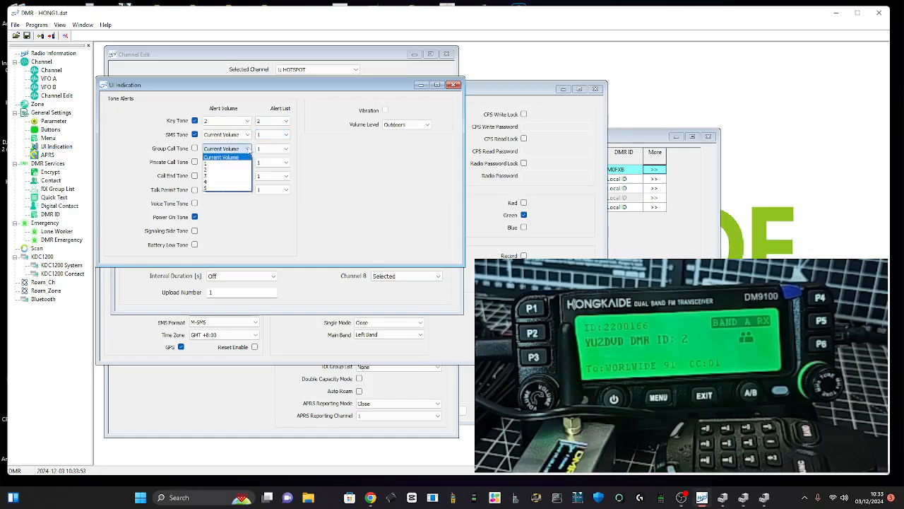
{"action": "left_click", "coordinate": [248, 150]}
{"action": "left_click", "coordinate": [454, 85]}
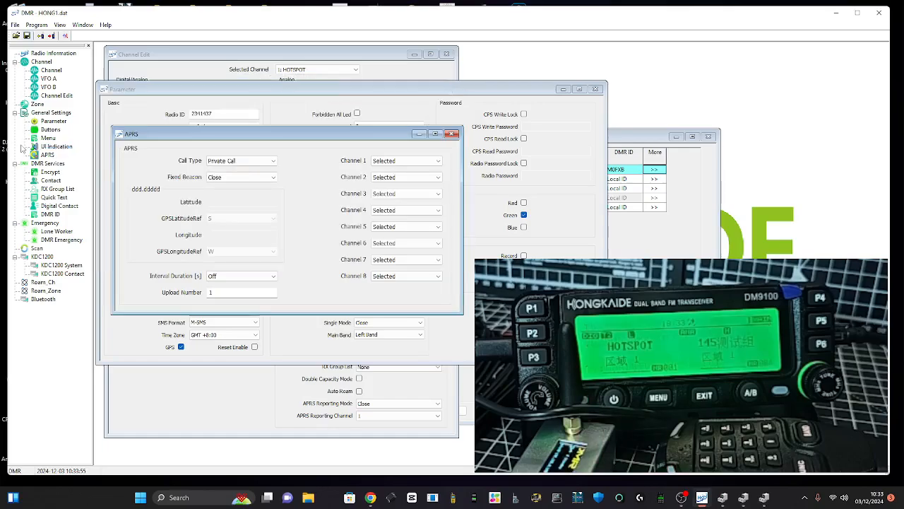
- In Buttons, set P5 Short Press to GPS Information, keeping P6 Short Press on FM Radio
{"action": "double_click", "coordinate": [50, 130]}
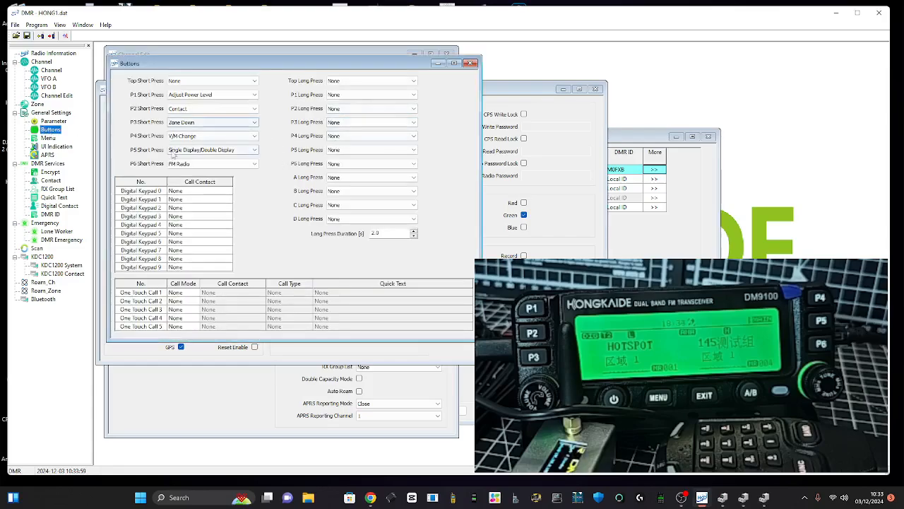
{"action": "left_click", "coordinate": [254, 164]}
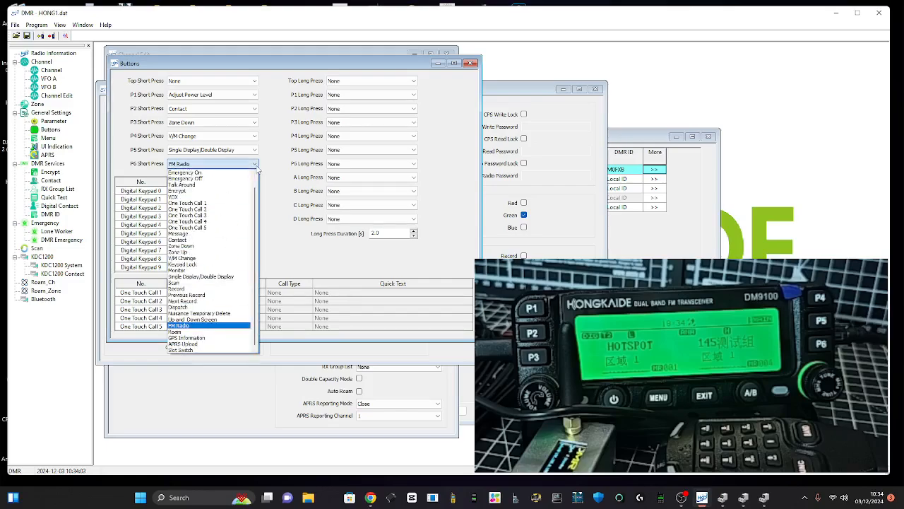
{"action": "left_click", "coordinate": [256, 165]}
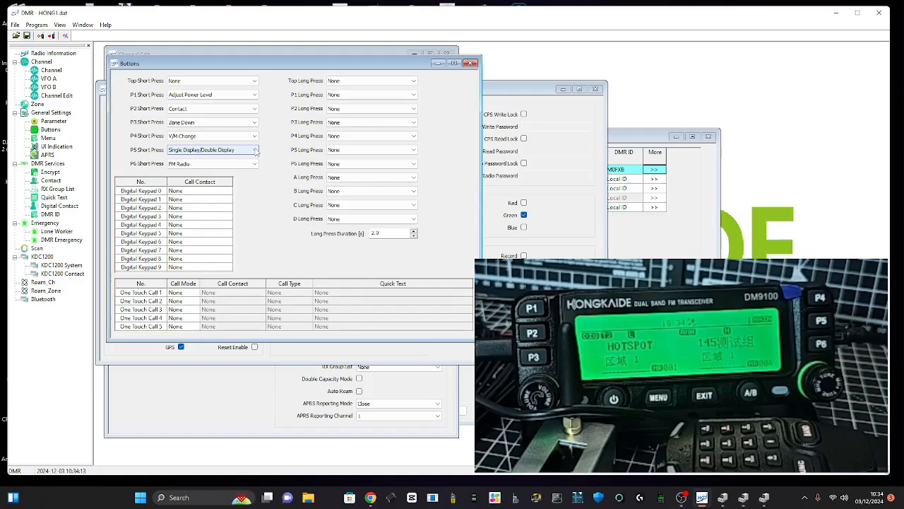
{"action": "left_click", "coordinate": [256, 151]}
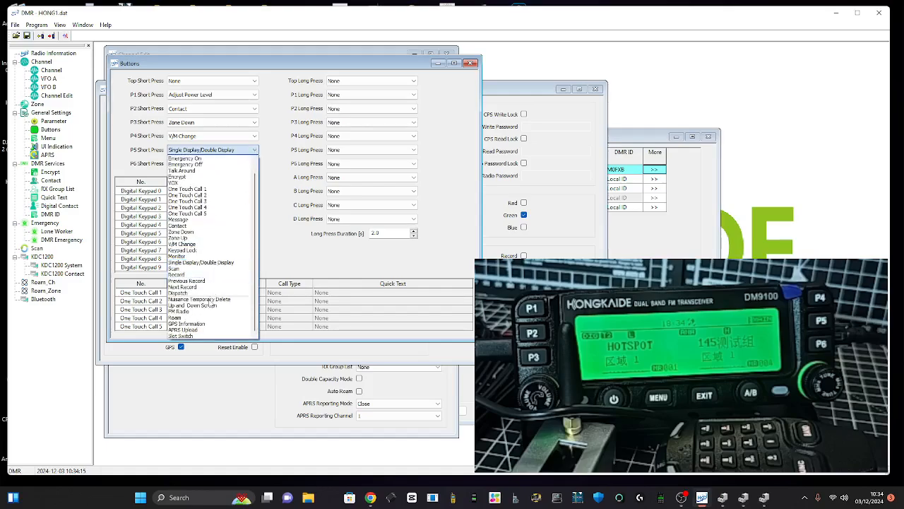
{"action": "left_click", "coordinate": [196, 323]}
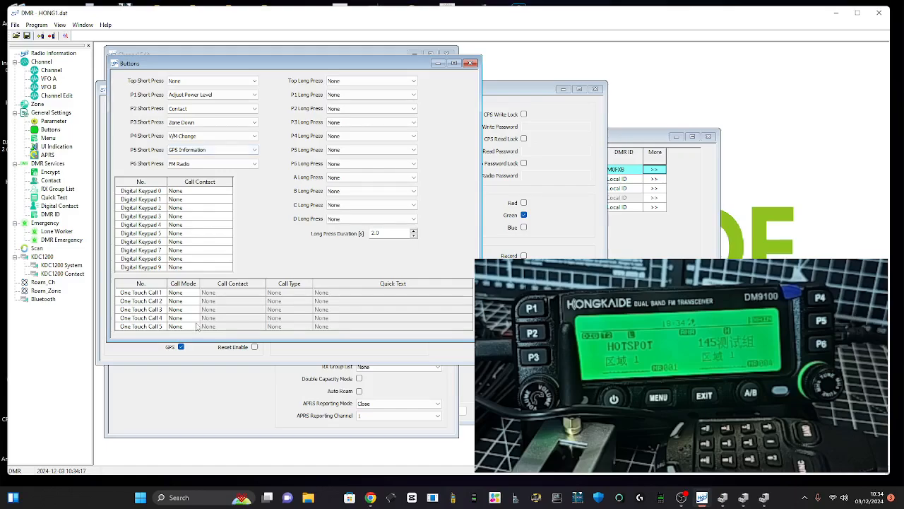
- Write the codeplug with the new P5 GPS Information button to the DM9100
{"action": "left_click", "coordinate": [36, 25]}
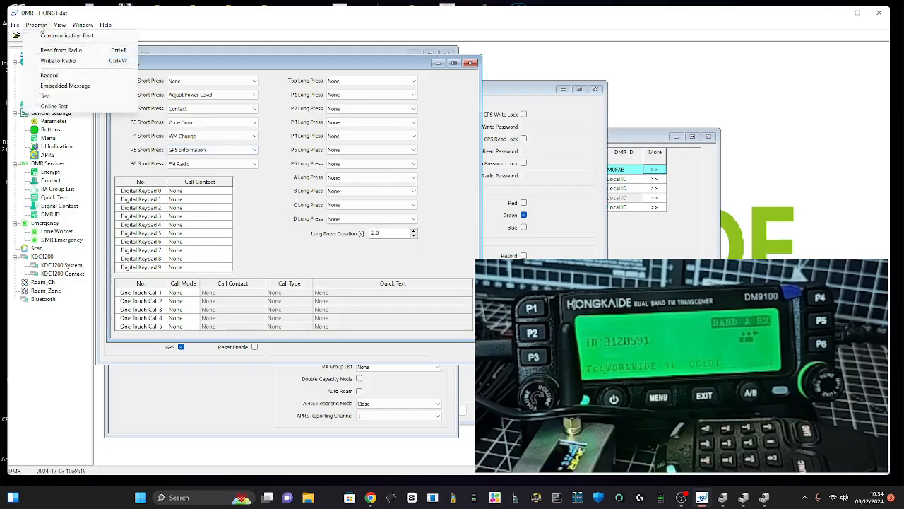
{"action": "left_click", "coordinate": [59, 61]}
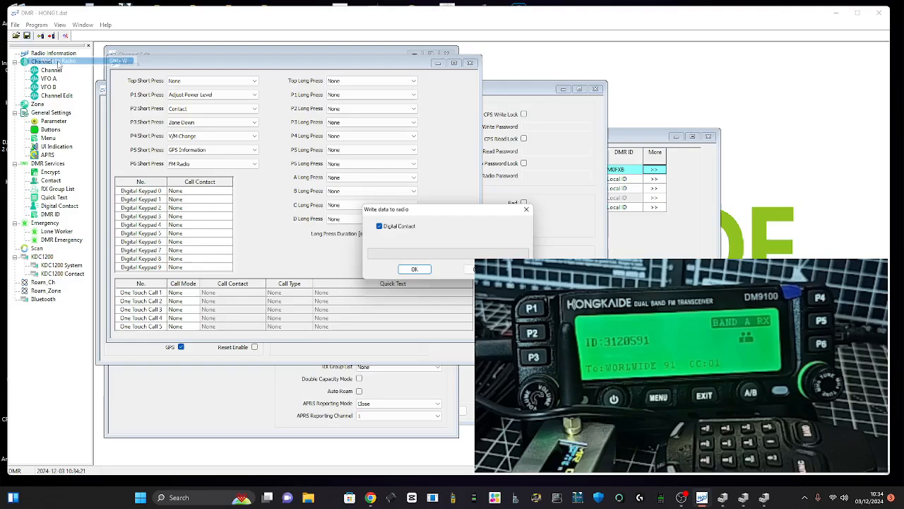
{"action": "left_click", "coordinate": [403, 272]}
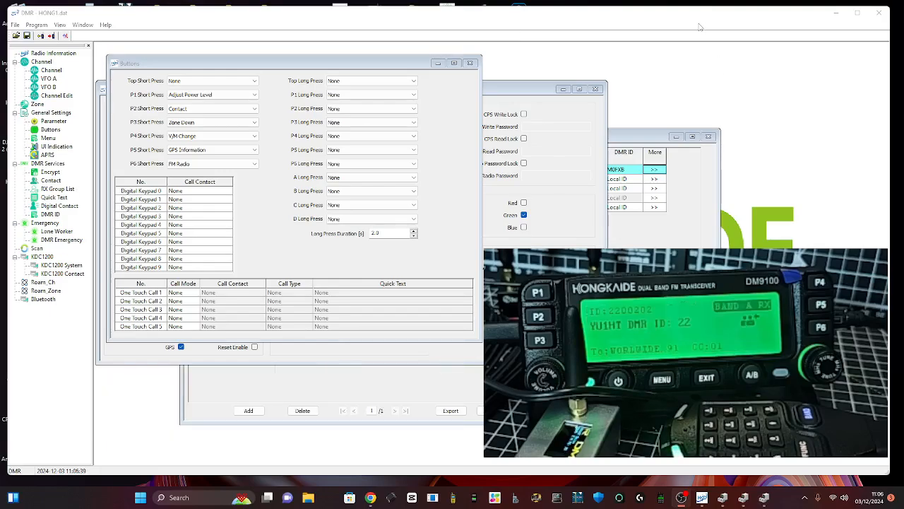
{"action": "left_click", "coordinate": [704, 30]}
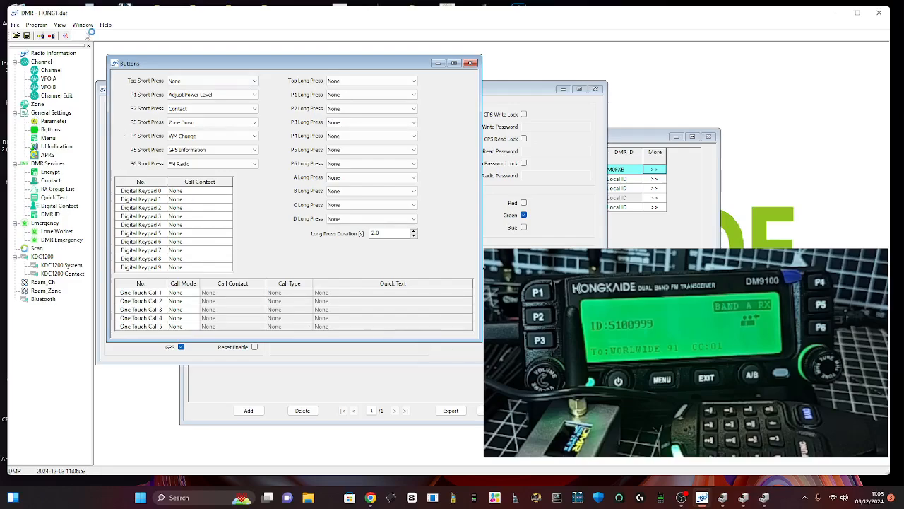
{"action": "left_click", "coordinate": [60, 28]}
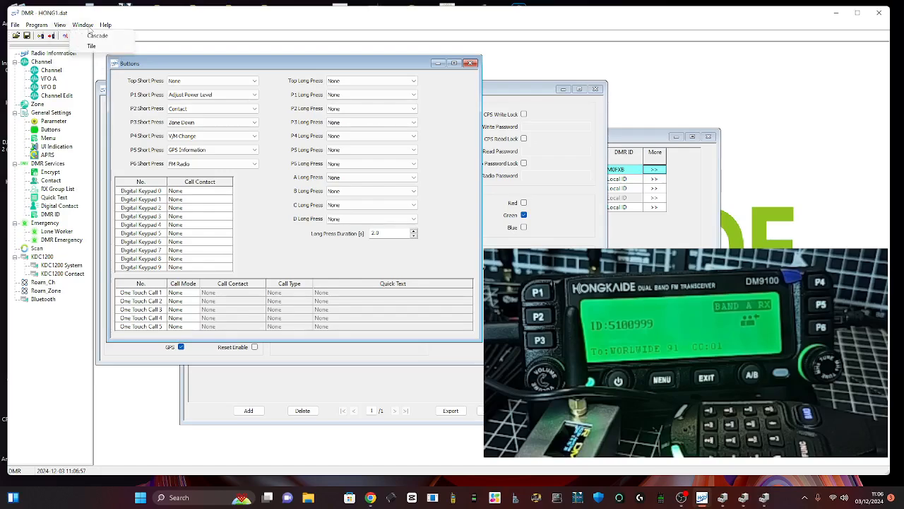
{"action": "mouse_move", "coordinate": [106, 29]}
{"action": "mouse_move", "coordinate": [36, 28]}
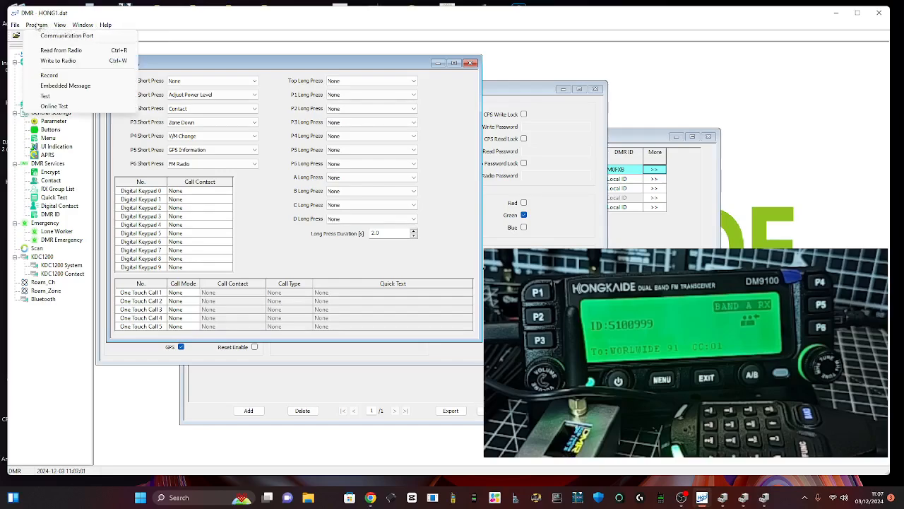
{"action": "left_click", "coordinate": [63, 326]}
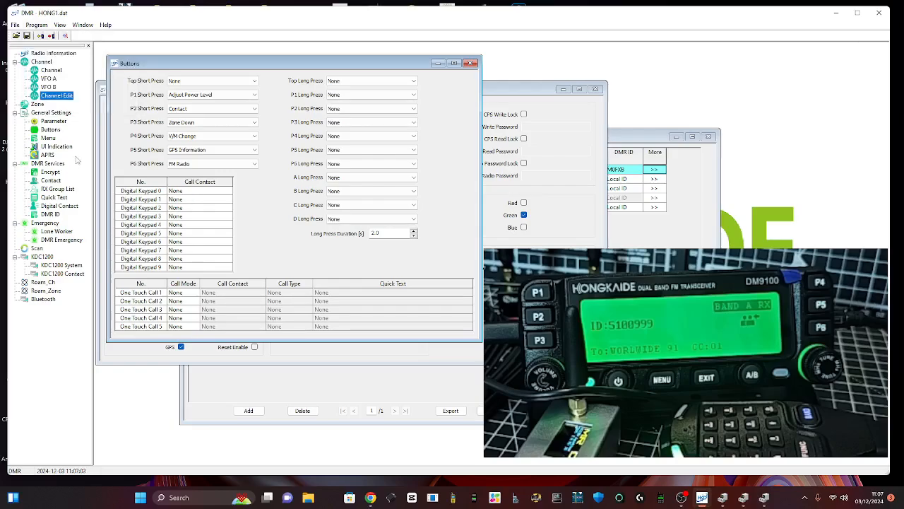
- Glance at the Encrypt and Menu settings, then open the Zone window listing both zones
{"action": "left_click", "coordinate": [55, 174]}
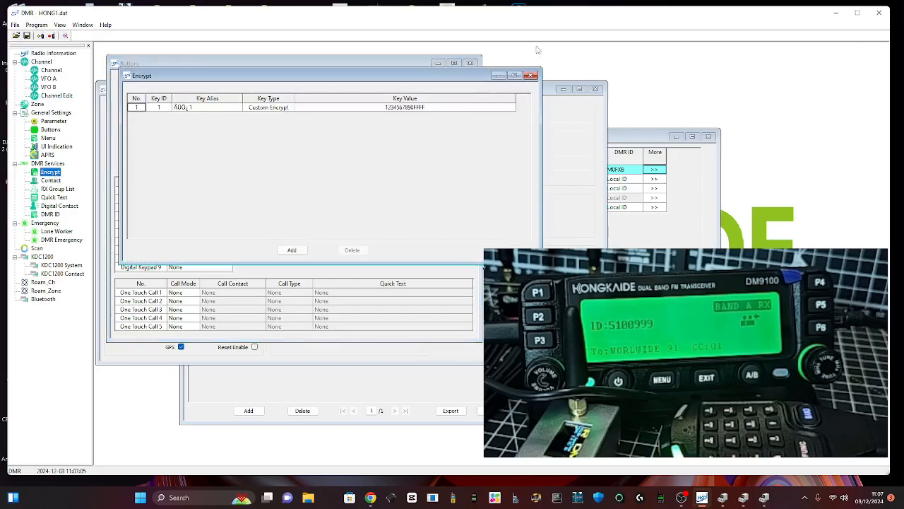
{"action": "left_click", "coordinate": [531, 76]}
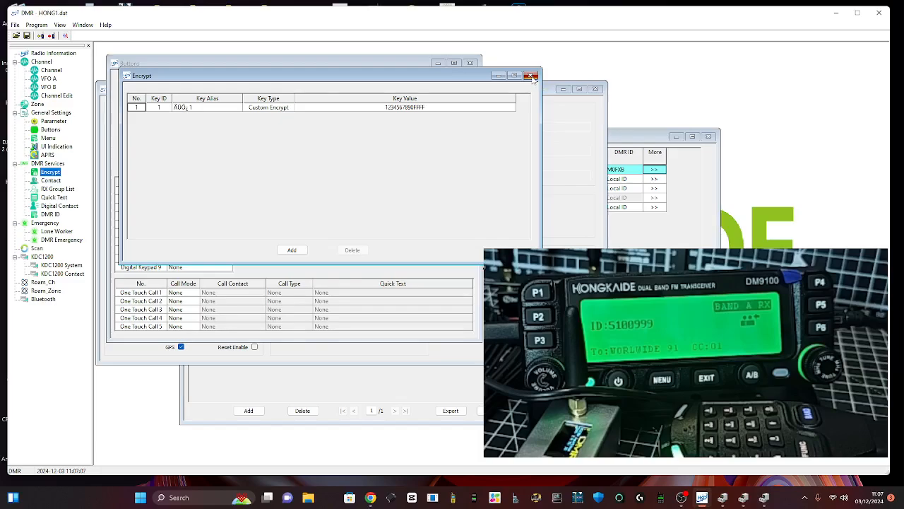
{"action": "left_click", "coordinate": [682, 498]}
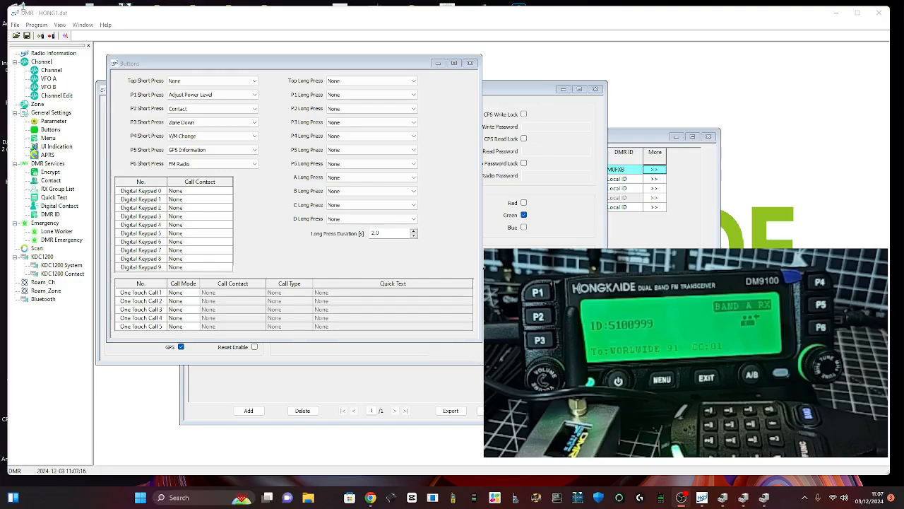
{"action": "left_click", "coordinate": [47, 137]}
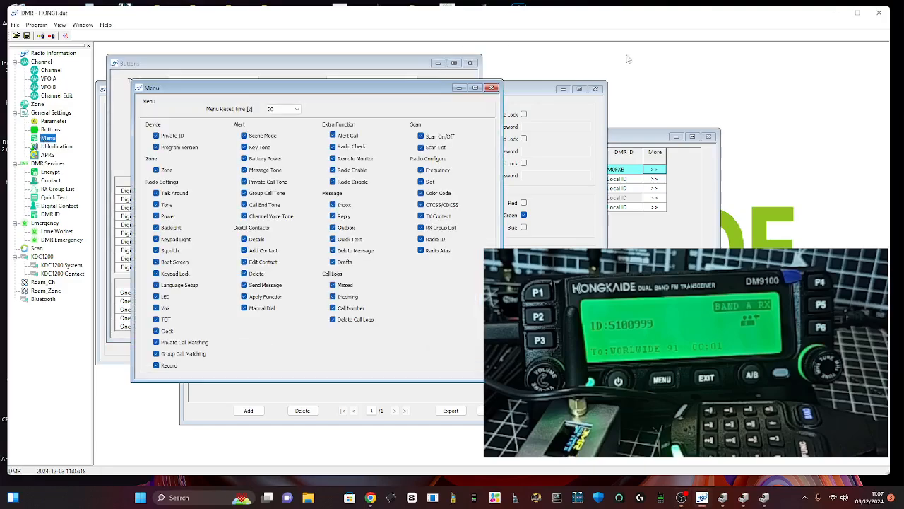
{"action": "left_click", "coordinate": [709, 29]}
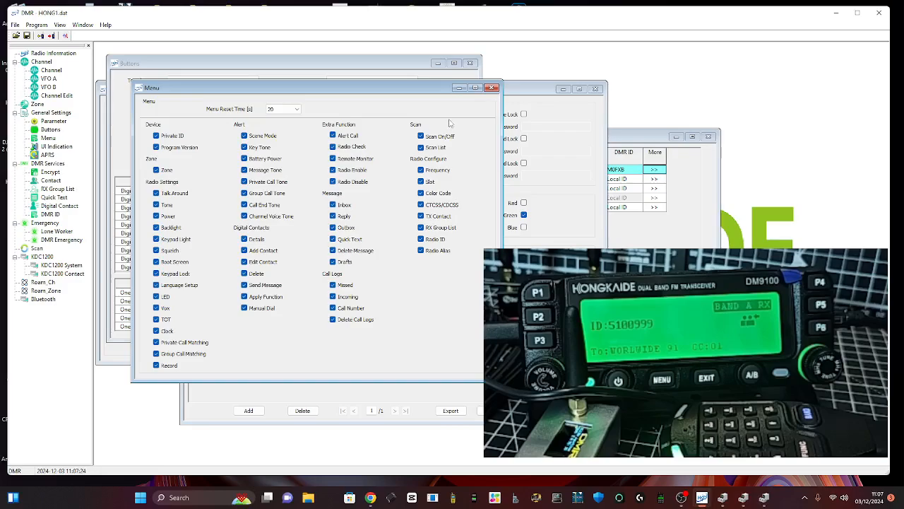
{"action": "left_click", "coordinate": [492, 88]}
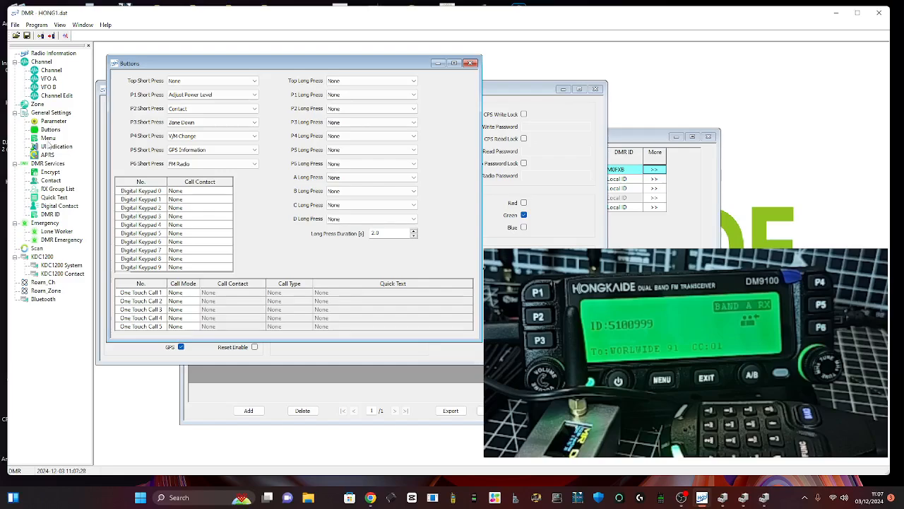
{"action": "left_click", "coordinate": [37, 103]}
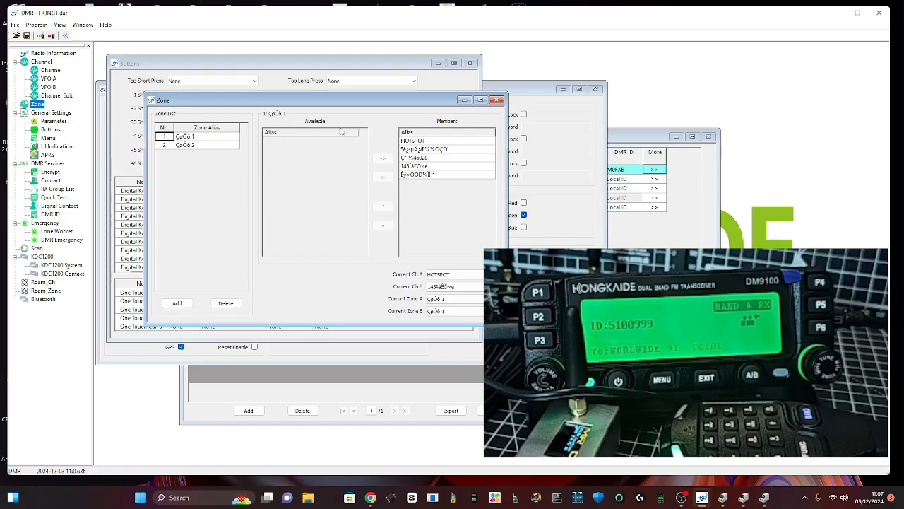
- Rename zone 1 to MY HOTSPOTS and zone 2 to ANALOGUE REPEATE
{"action": "left_click", "coordinate": [195, 136]}
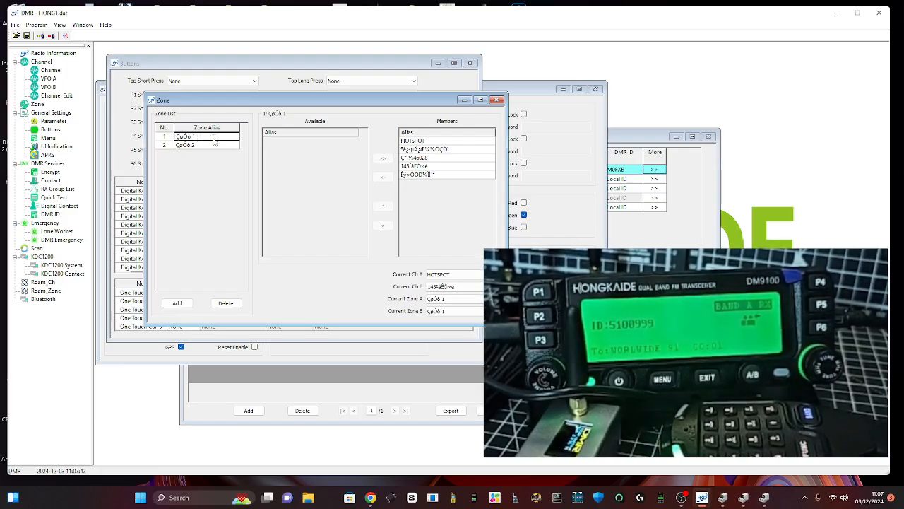
{"action": "double_click", "coordinate": [213, 138]}
{"action": "double_click", "coordinate": [213, 138]}
{"action": "key", "text": "BackSpace"}
{"action": "key", "text": "BackSpace"}
{"action": "key", "text": "BackSpace"}
{"action": "key", "text": "BackSpace"}
{"action": "key", "text": "BackSpace"}
{"action": "key", "text": "BackSpace"}
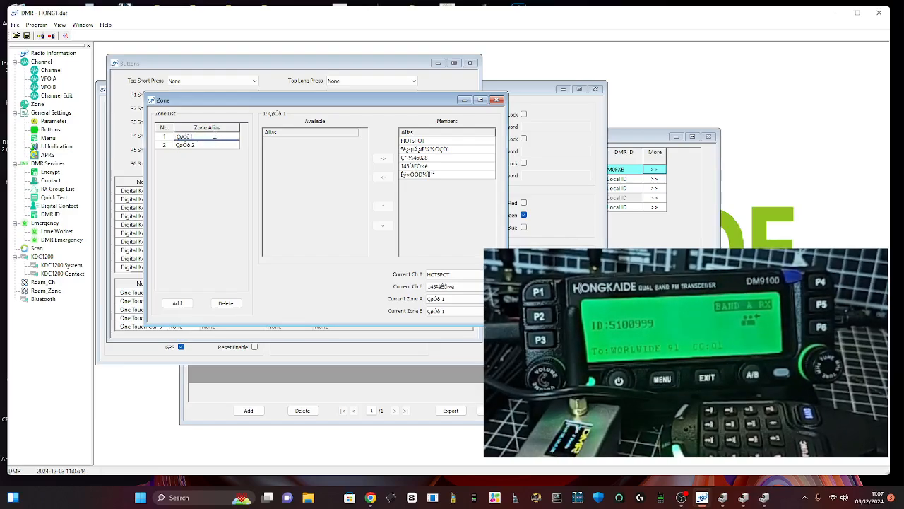
{"action": "type", "text": "M"}
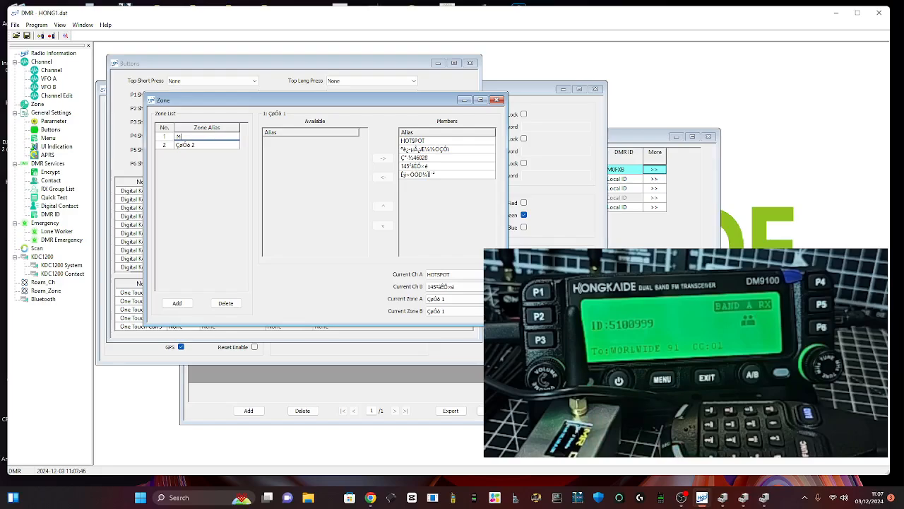
{"action": "type", "text": "Y HOTSP"}
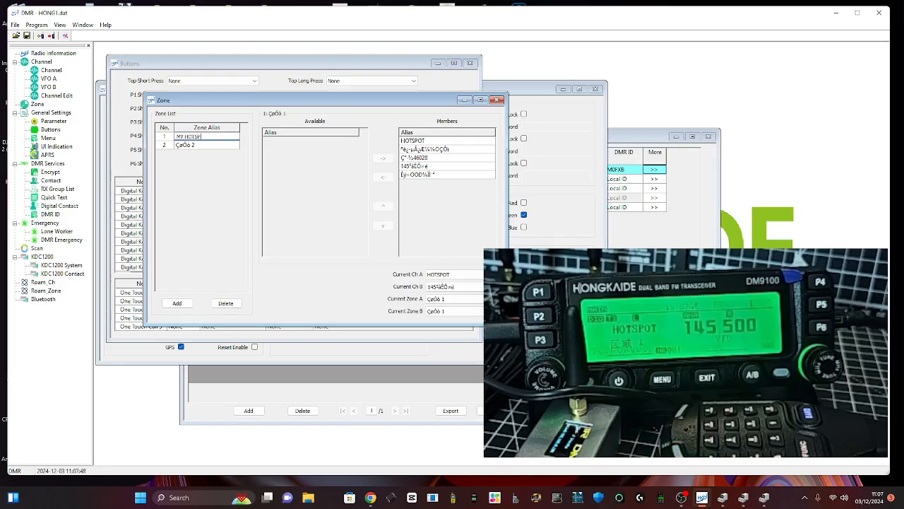
{"action": "type", "text": "OTS"}
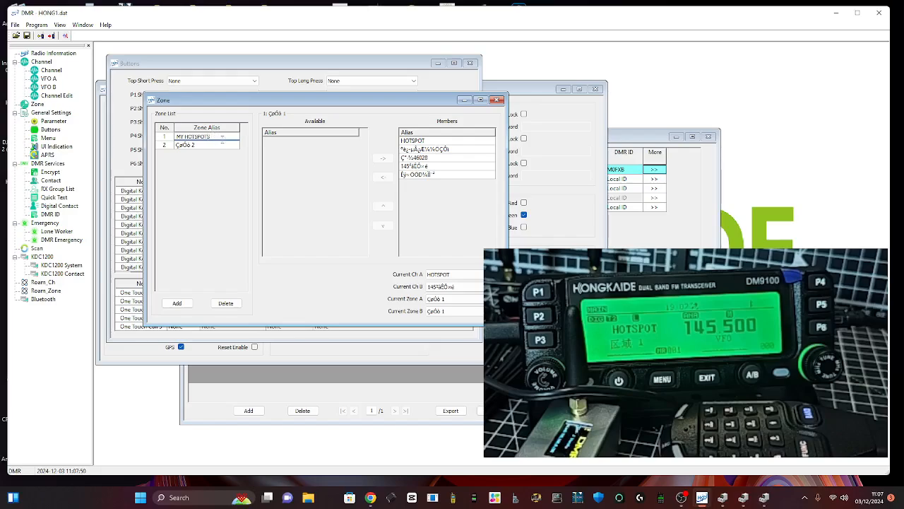
{"action": "left_click", "coordinate": [203, 144]}
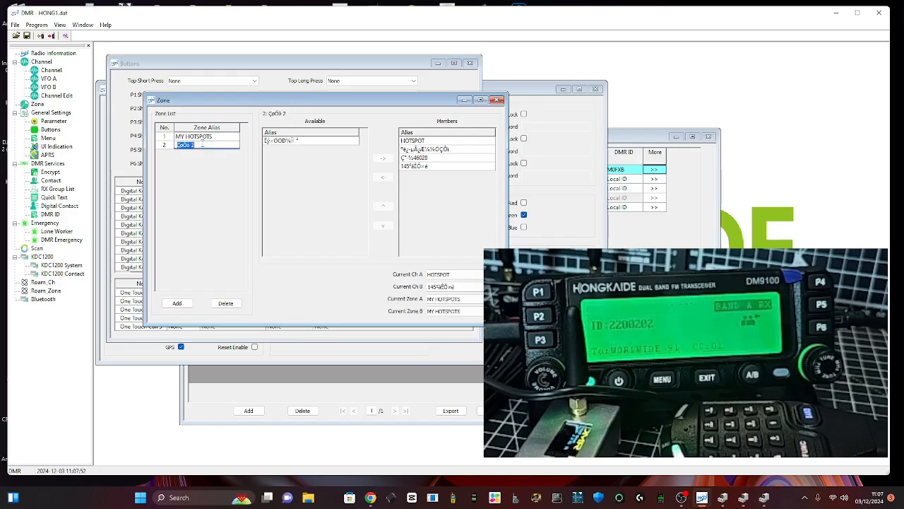
{"action": "type", "text": "A"}
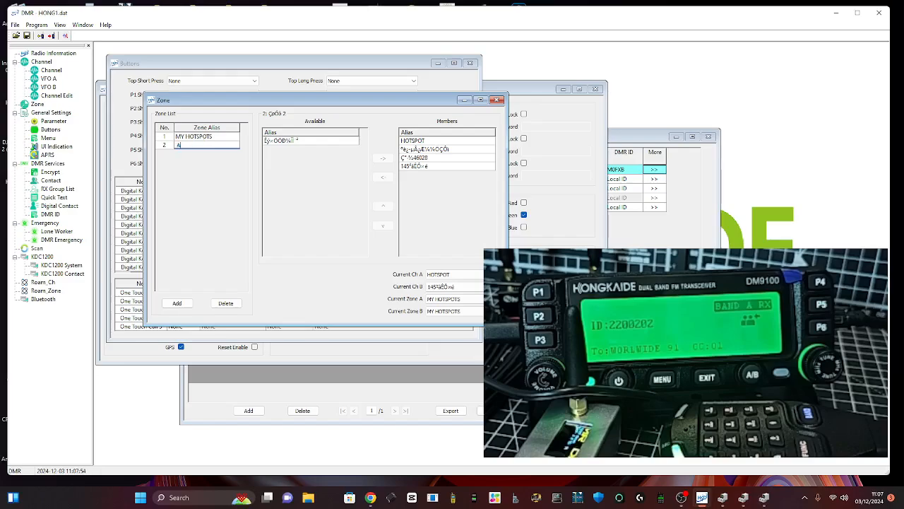
{"action": "type", "text": "NALOGUE"}
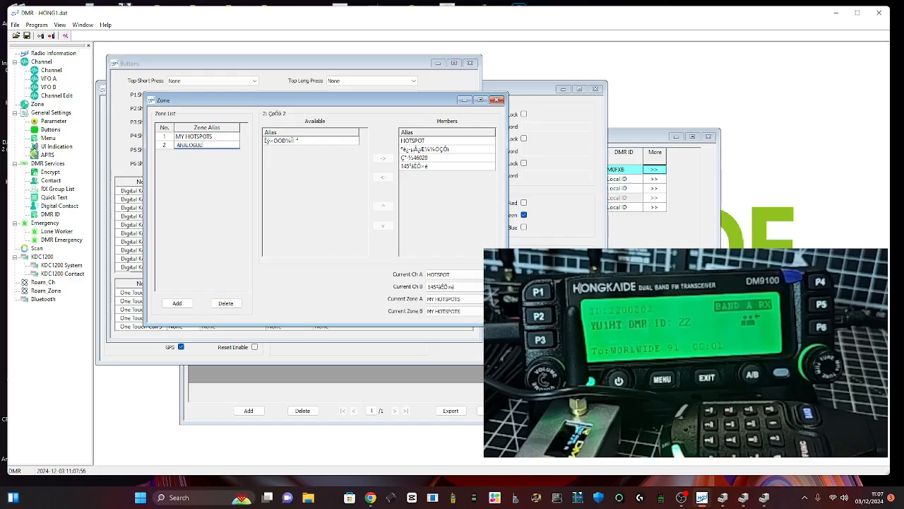
{"action": "type", "text": " REPEATE"}
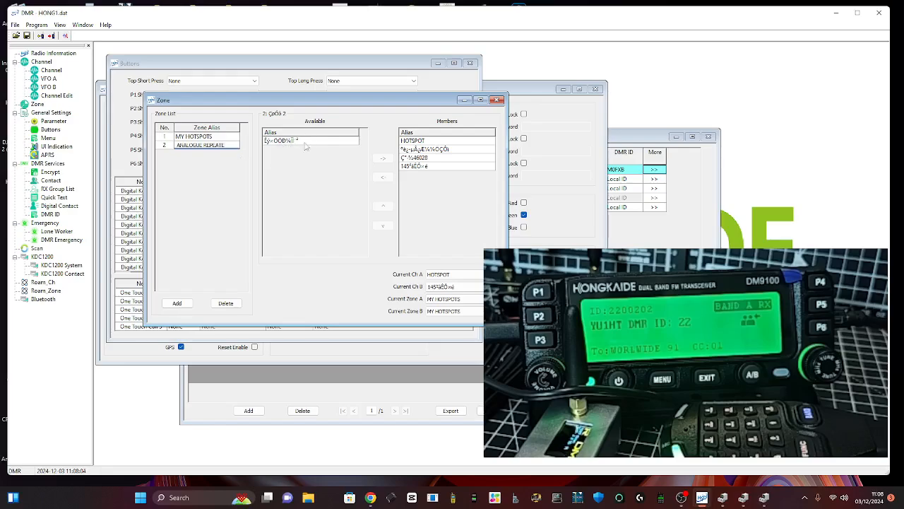
{"action": "left_click_drag", "start_coordinate": [359, 101], "coordinate": [431, 103]}
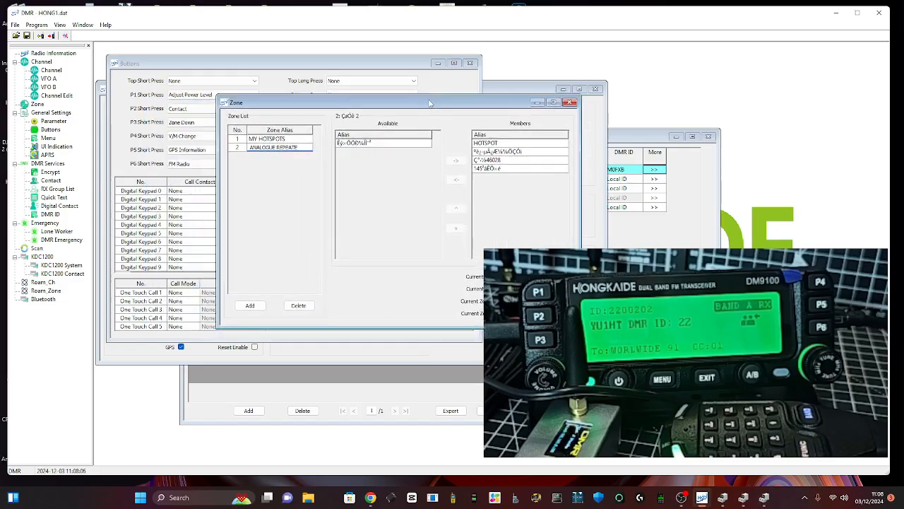
- Rename channel 2 to OPENSPOT with a 439.900 MHz receive frequency
{"action": "left_click", "coordinate": [51, 70]}
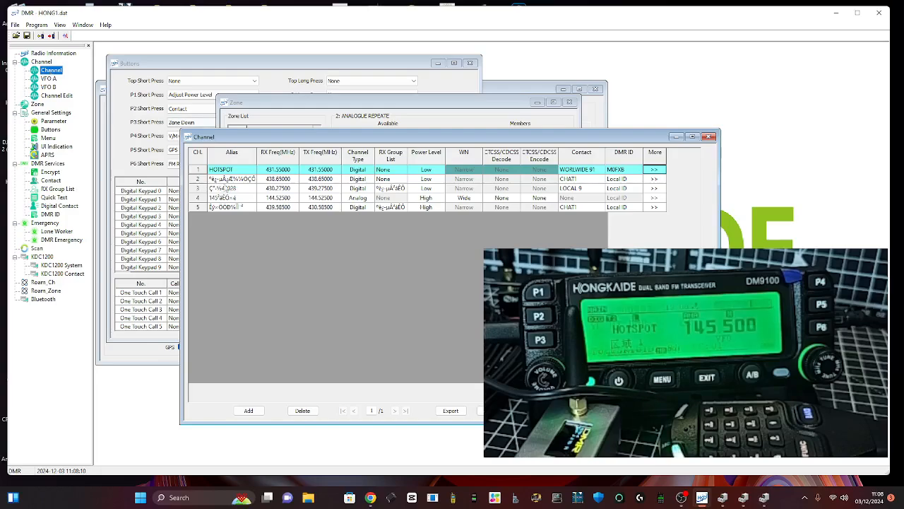
{"action": "double_click", "coordinate": [243, 178]}
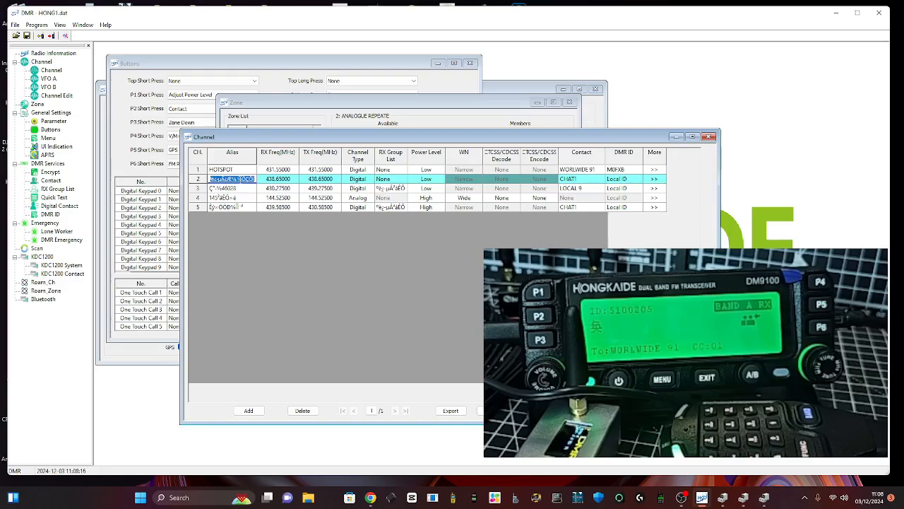
{"action": "type", "text": "OPENSPOT"}
{"action": "left_click", "coordinate": [271, 185]}
{"action": "left_click", "coordinate": [273, 181]}
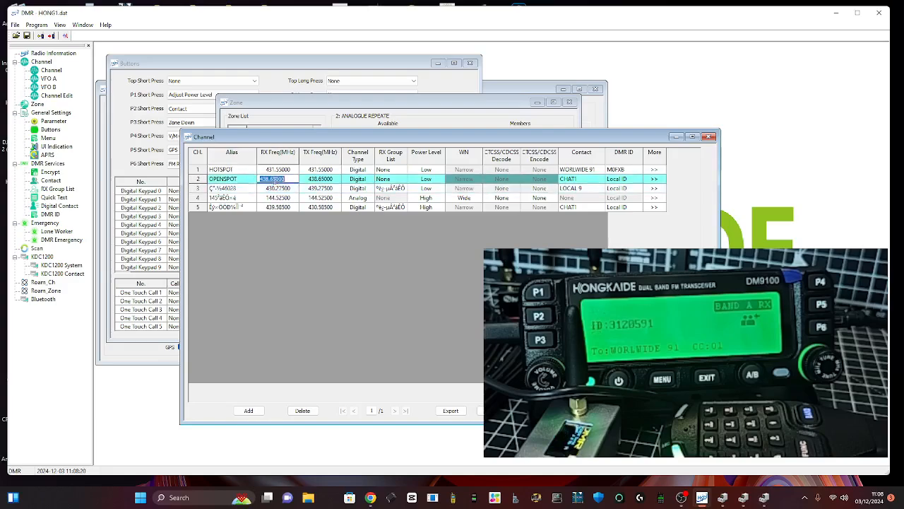
{"action": "type", "text": "439."}
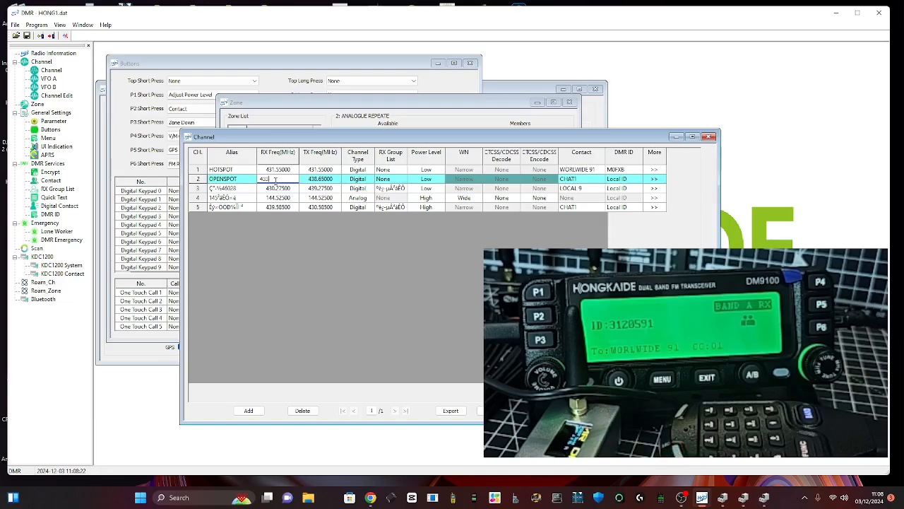
{"action": "type", "text": "900"}
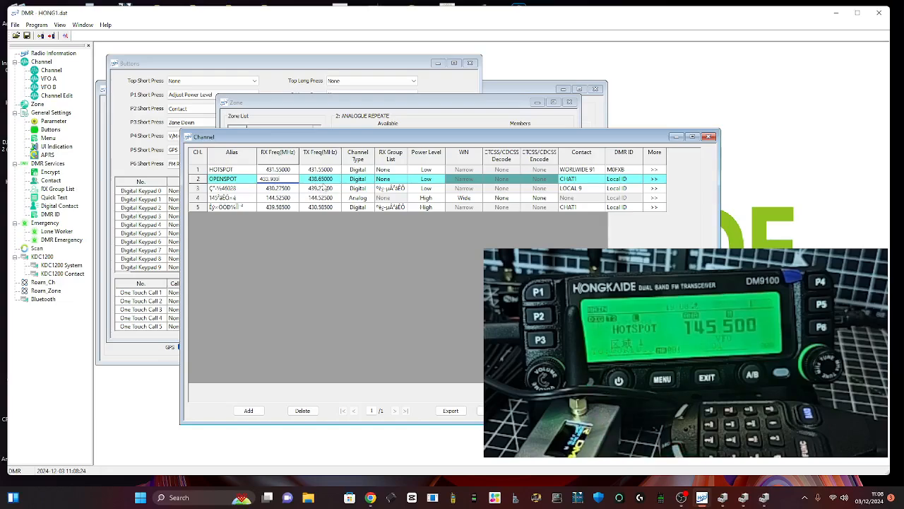
{"action": "key", "text": "Tab"}
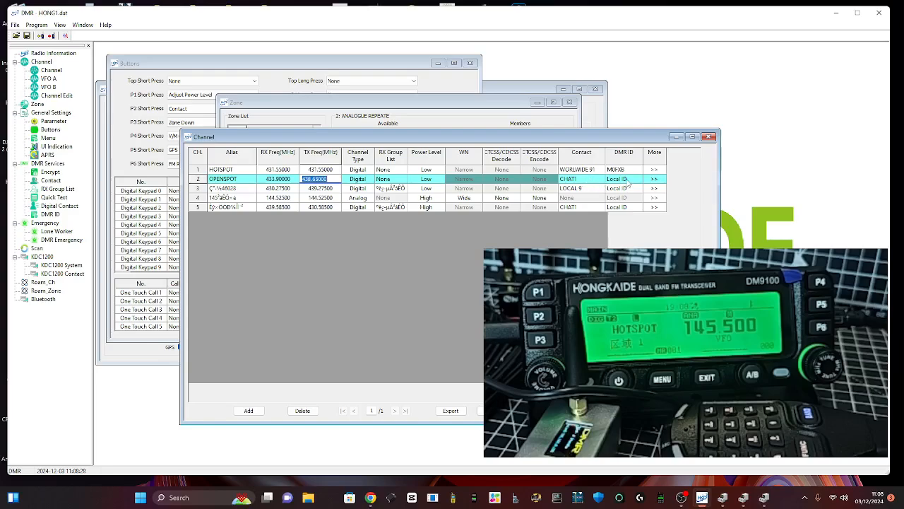
- Rename channel 3 to DUAL HOTSPOT and set the RX group list of channels 3 and 5 to None
{"action": "left_click", "coordinate": [237, 188]}
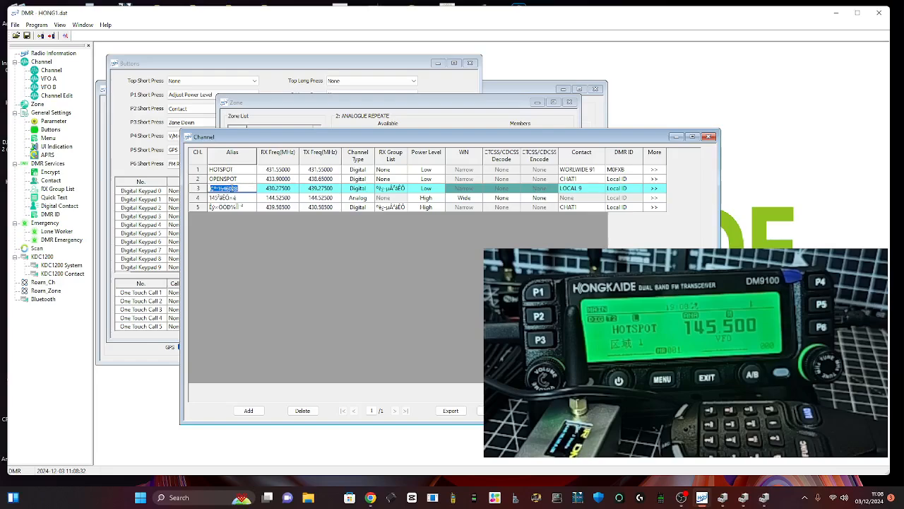
{"action": "type", "text": "D"}
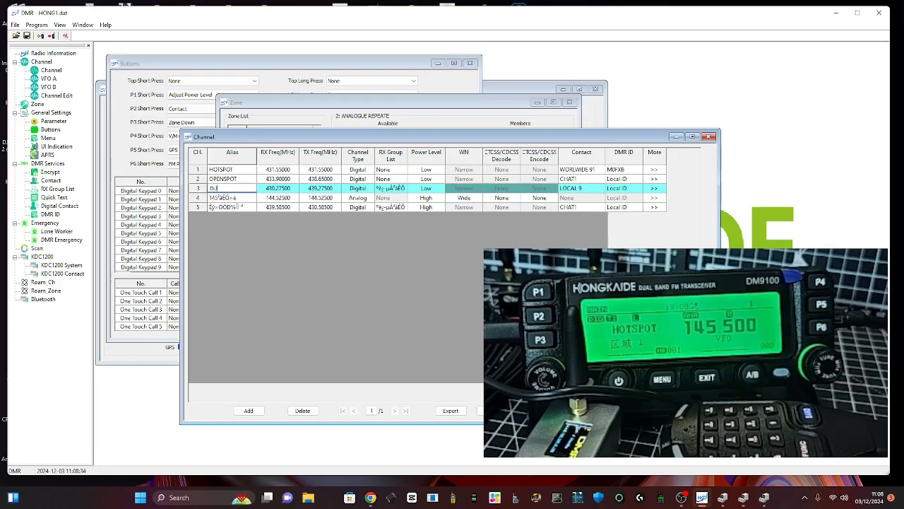
{"action": "type", "text": "UAL HOTSPOT"}
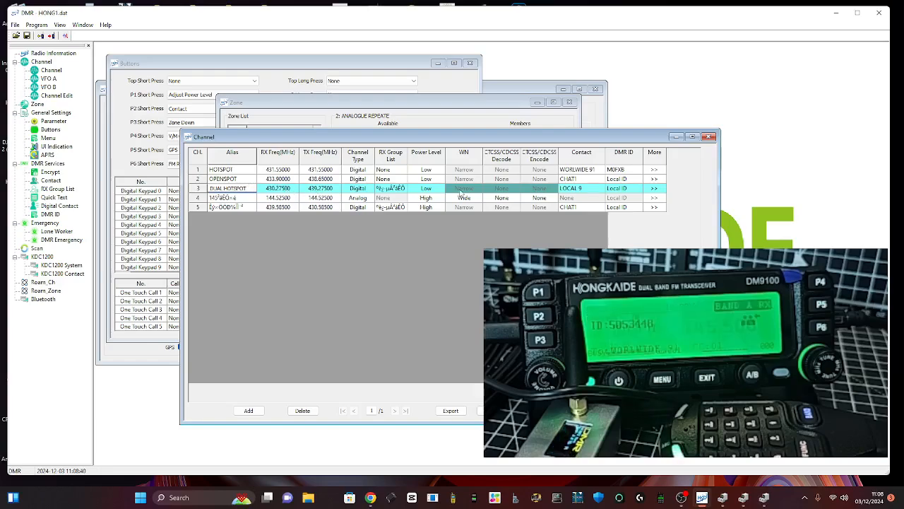
{"action": "left_click", "coordinate": [400, 190]}
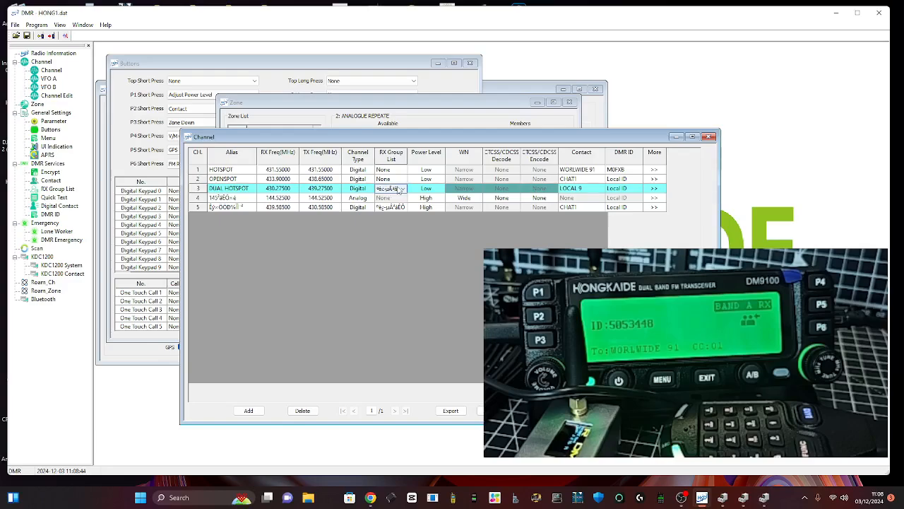
{"action": "left_click", "coordinate": [401, 191]}
{"action": "left_click", "coordinate": [406, 202]}
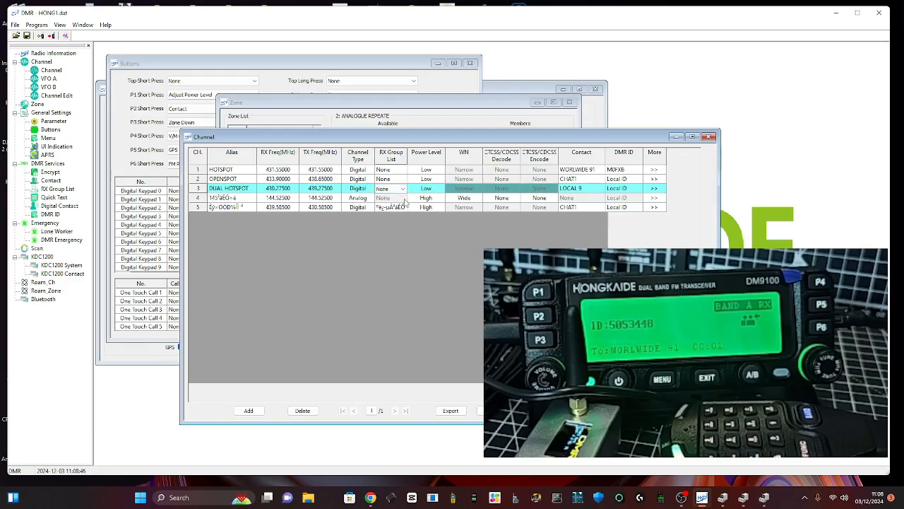
{"action": "left_click", "coordinate": [405, 201]}
{"action": "left_click", "coordinate": [400, 207]}
{"action": "left_click", "coordinate": [401, 207]}
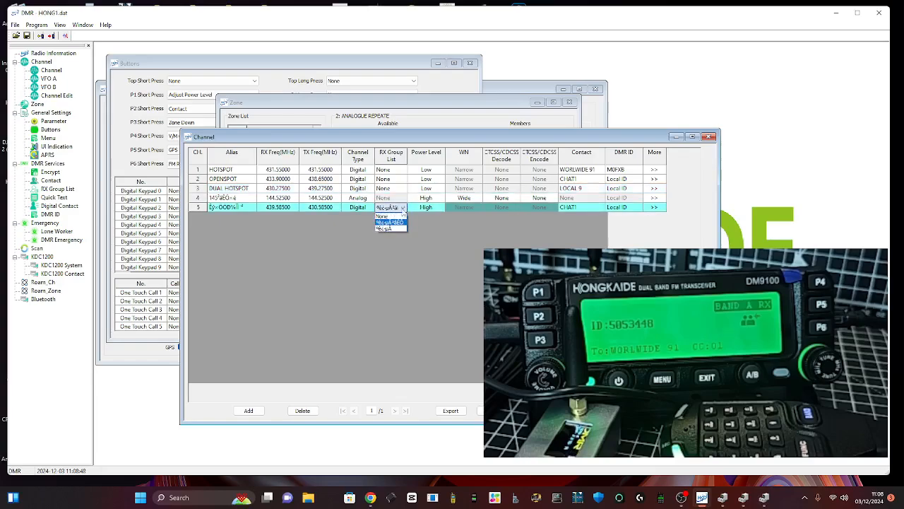
{"action": "left_click", "coordinate": [390, 216]}
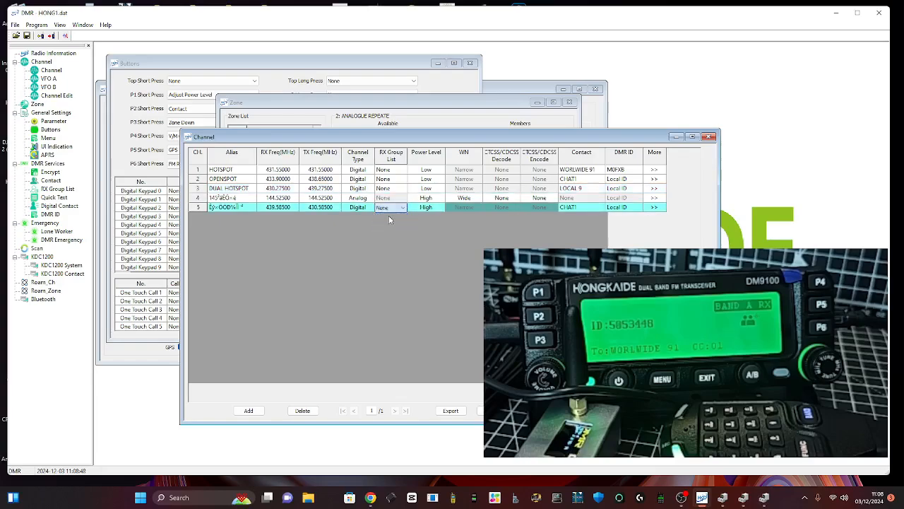
- Set the AIRBAND channel 4 receive frequency to 133.85000 MHz
{"action": "left_click", "coordinate": [223, 197]}
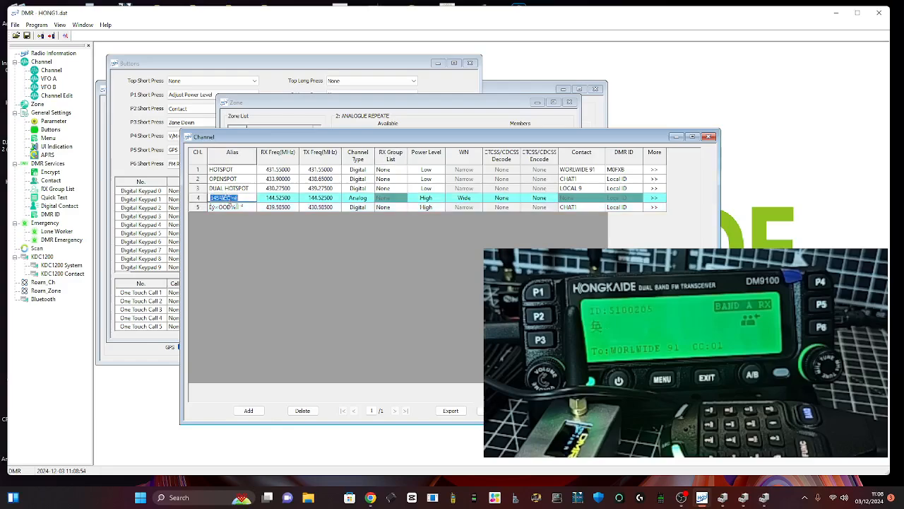
{"action": "type", "text": "154"}
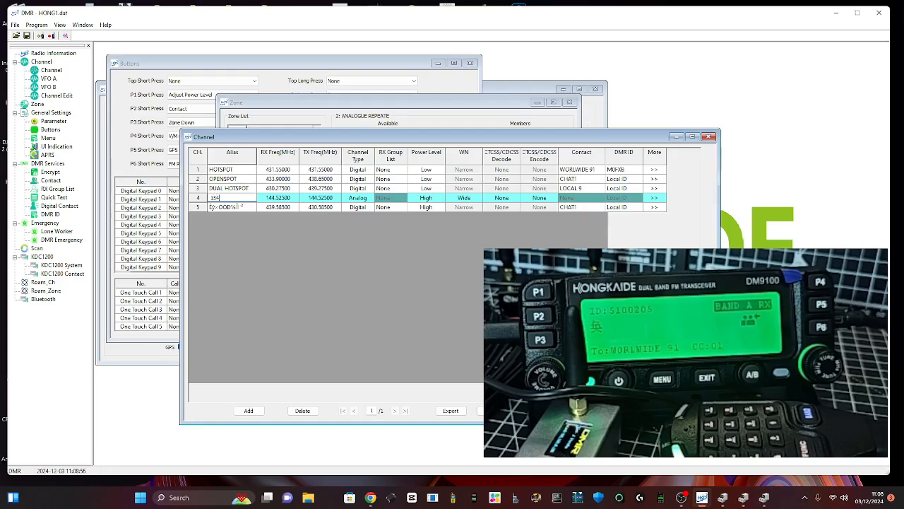
{"action": "key", "text": "BackSpace"}
{"action": "key", "text": "BackSpace"}
{"action": "key", "text": "BackSpace"}
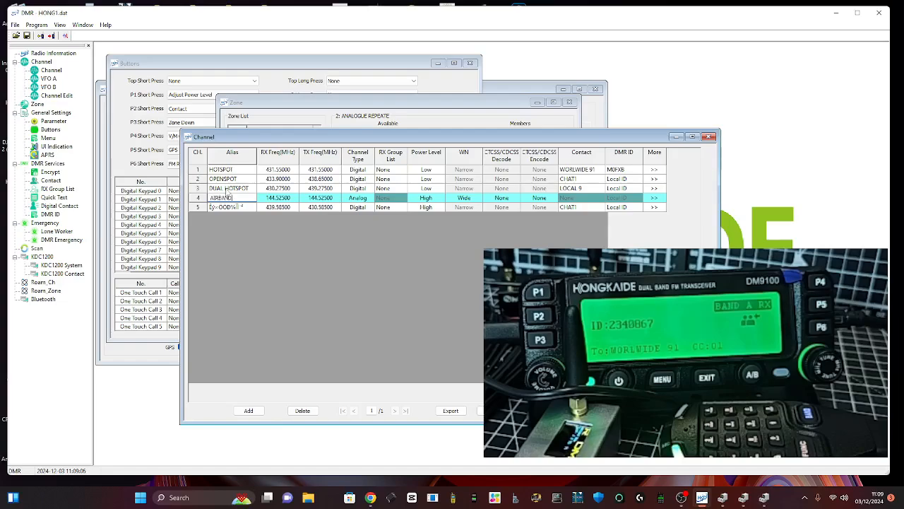
{"action": "left_click", "coordinate": [278, 191]}
{"action": "left_click", "coordinate": [284, 199]}
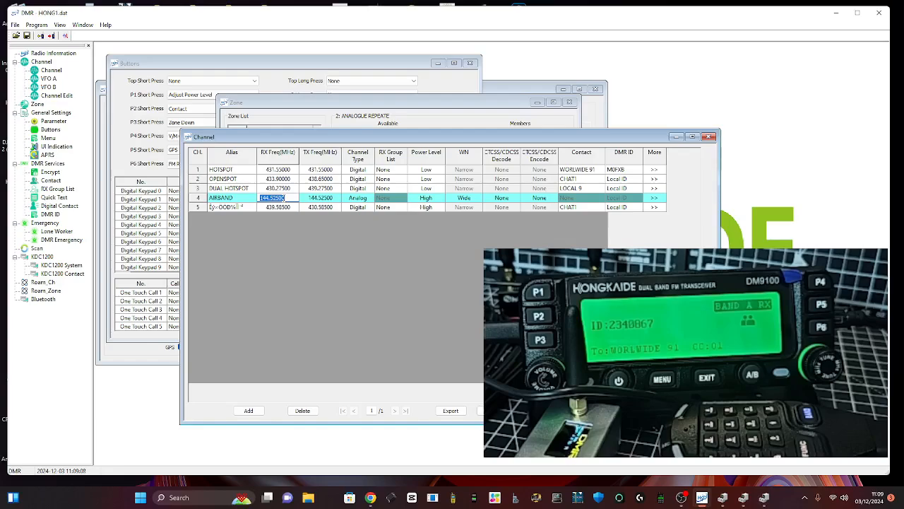
{"action": "type", "text": "133."}
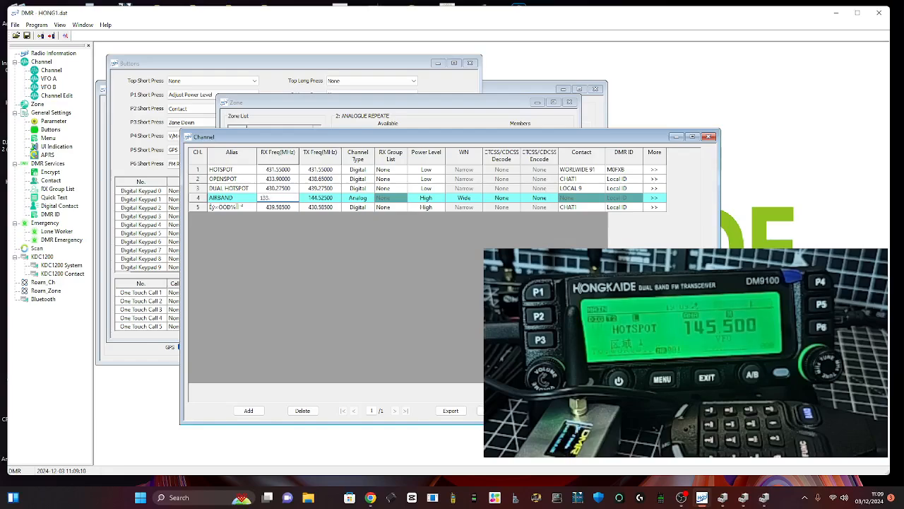
{"action": "type", "text": "353"}
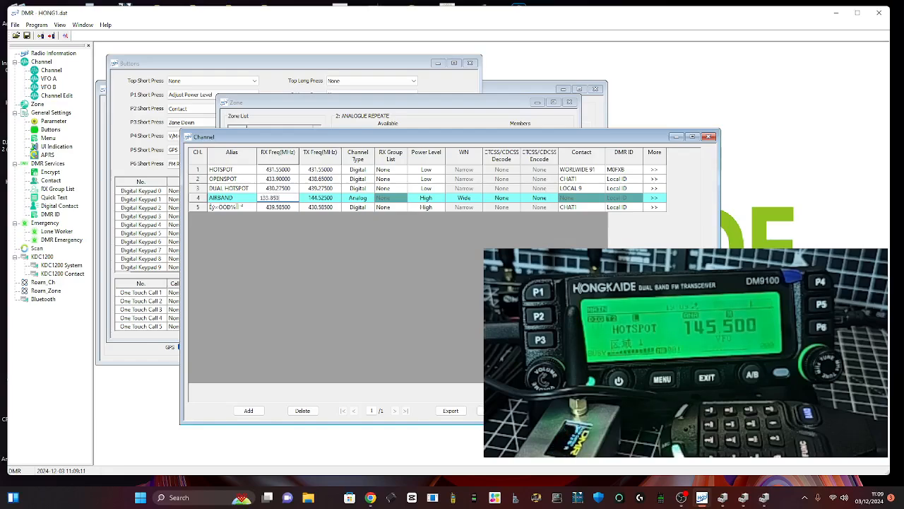
{"action": "left_click", "coordinate": [337, 201]}
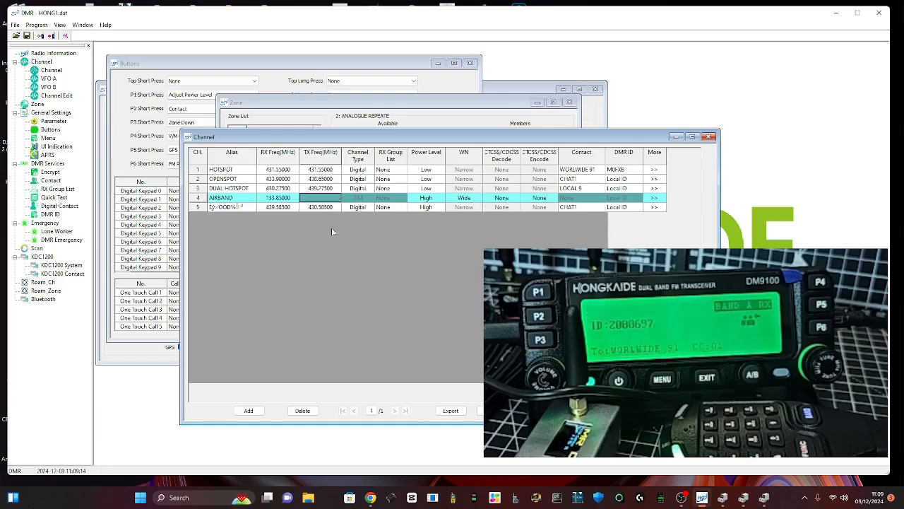
- Name channel 5 GB3BC with receive 145.75000 and transmit 145.15000 MHz
{"action": "left_click", "coordinate": [222, 207]}
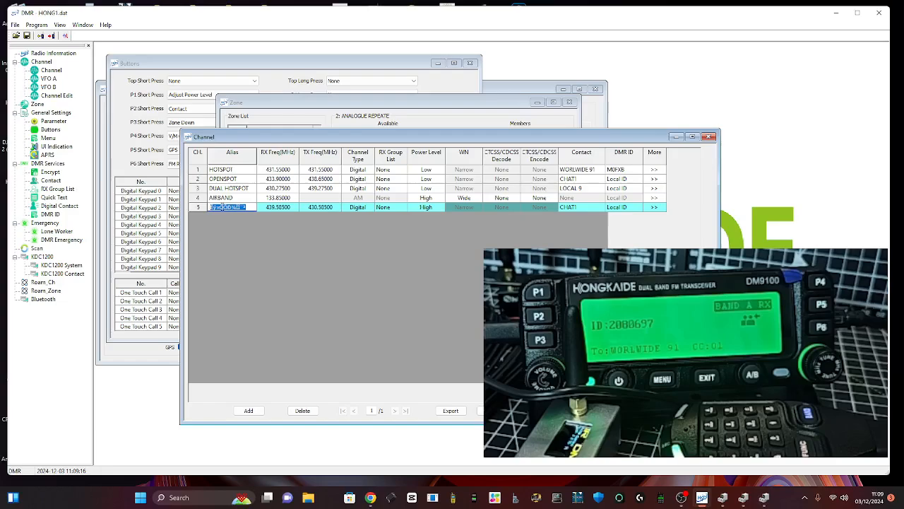
{"action": "type", "text": "GB"}
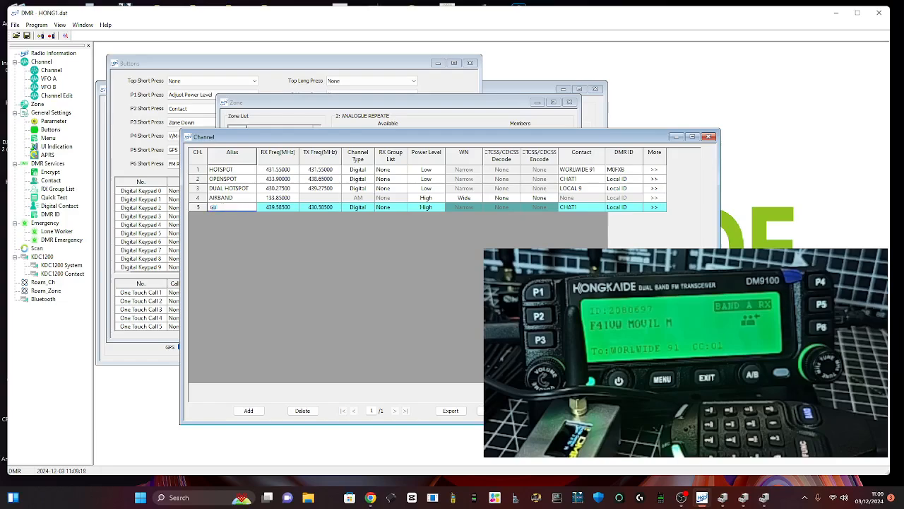
{"action": "type", "text": "3DC"}
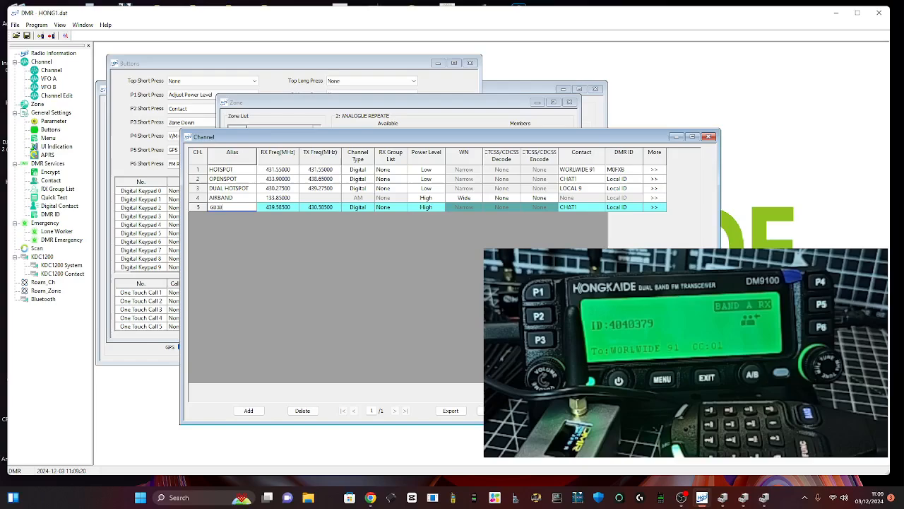
{"action": "left_click", "coordinate": [281, 208]}
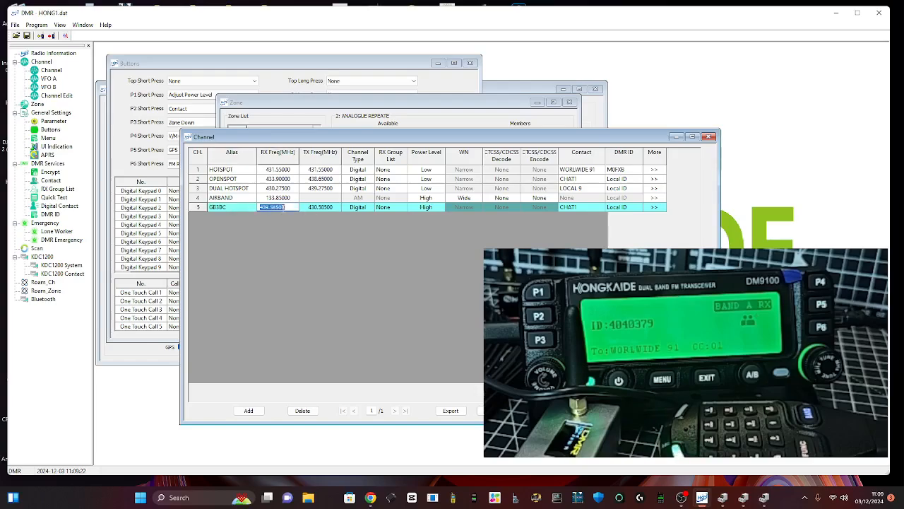
{"action": "type", "text": "145.750"}
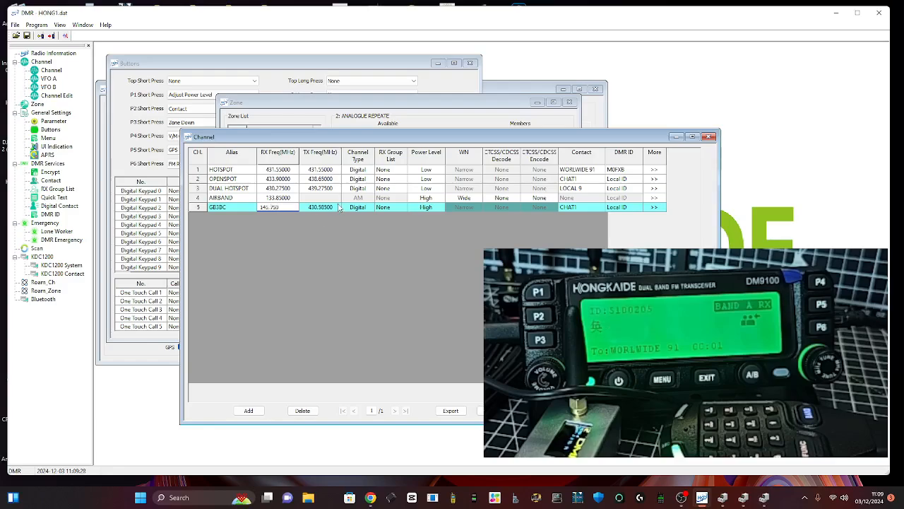
{"action": "left_click", "coordinate": [339, 207]}
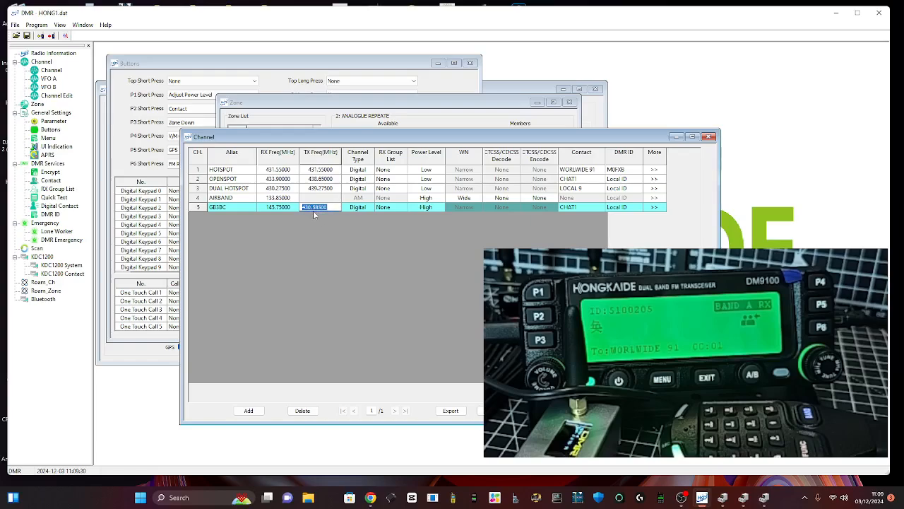
{"action": "type", "text": "145.150"}
- Make channel 5 an Analog channel with a 94.8 CTCSS encode tone
{"action": "left_click", "coordinate": [358, 207]}
{"action": "left_click", "coordinate": [369, 207]}
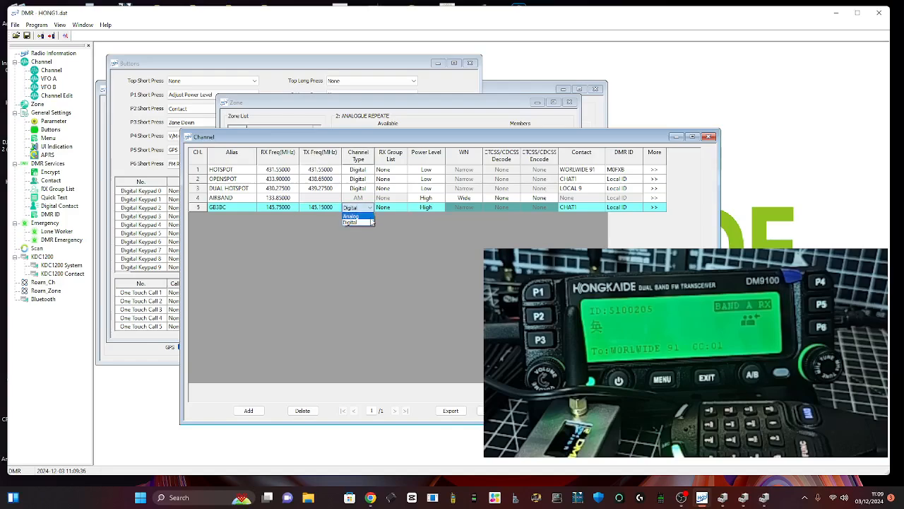
{"action": "left_click", "coordinate": [371, 222]}
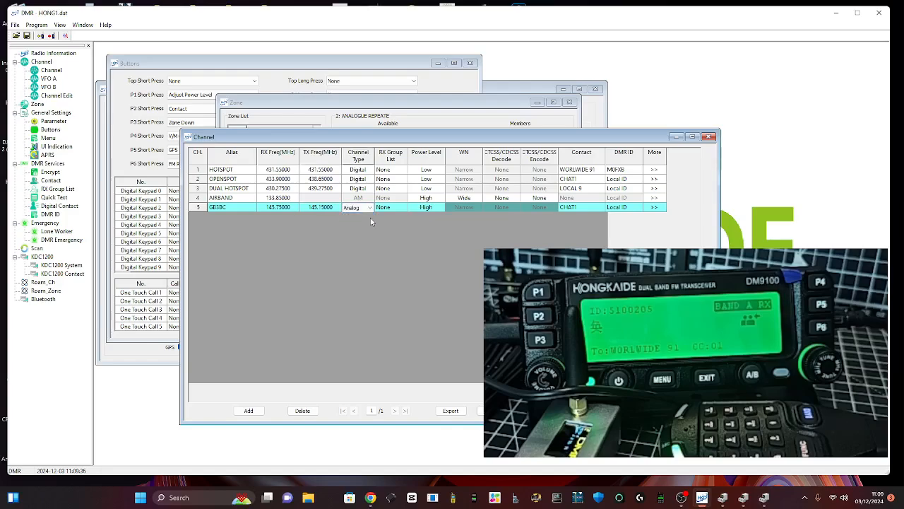
{"action": "left_click", "coordinate": [435, 211]}
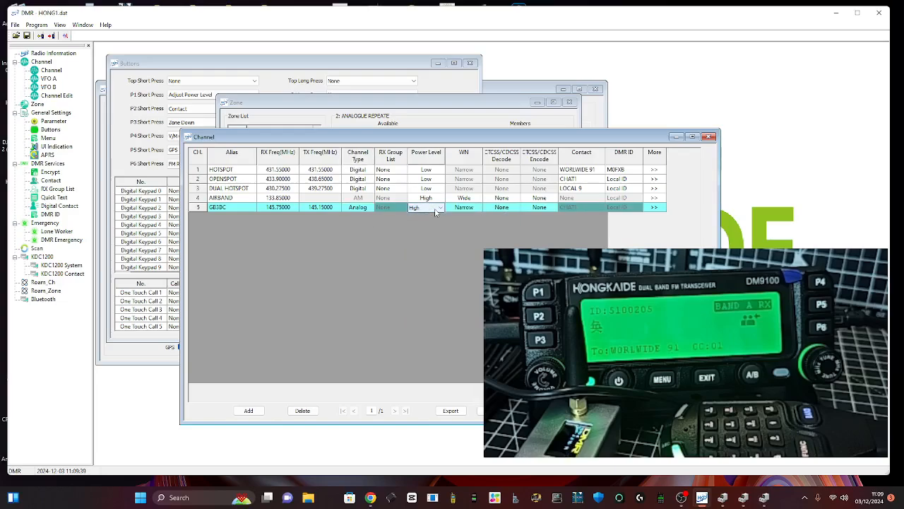
{"action": "left_click", "coordinate": [544, 207]}
{"action": "left_click", "coordinate": [553, 207]}
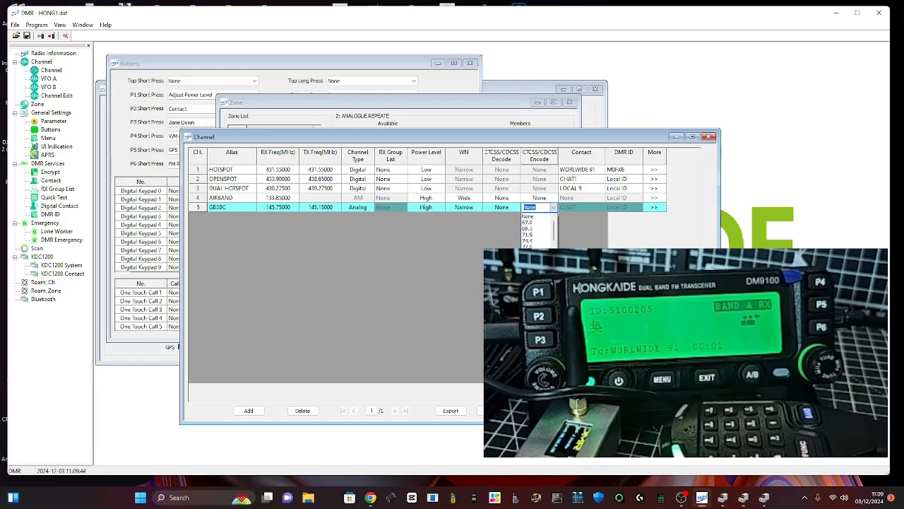
{"action": "left_click", "coordinate": [535, 284]}
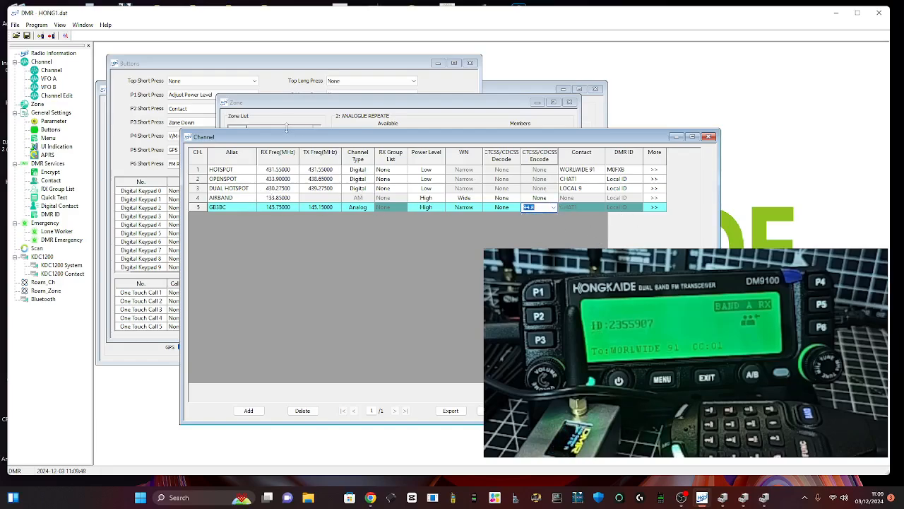
- Save the codeplug to Documents as HONG1.dat, replacing the existing file
{"action": "left_click", "coordinate": [27, 36]}
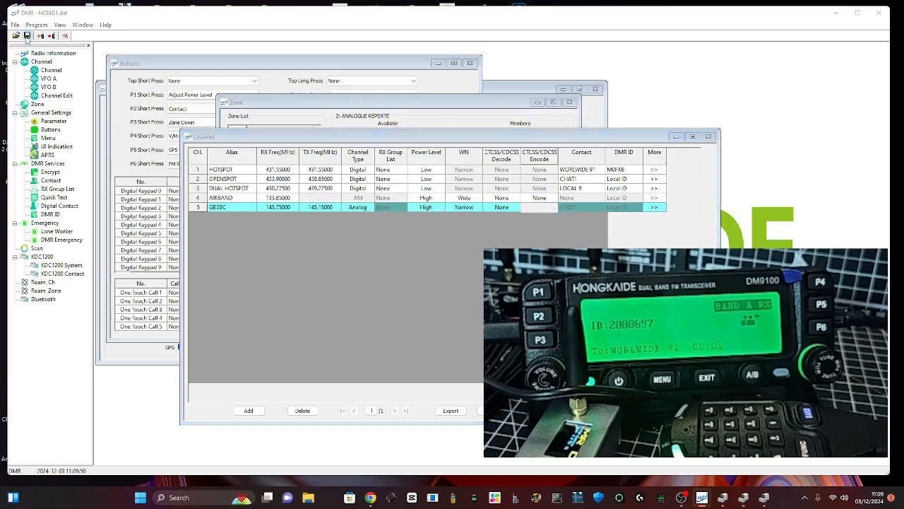
{"action": "left_click", "coordinate": [338, 216]}
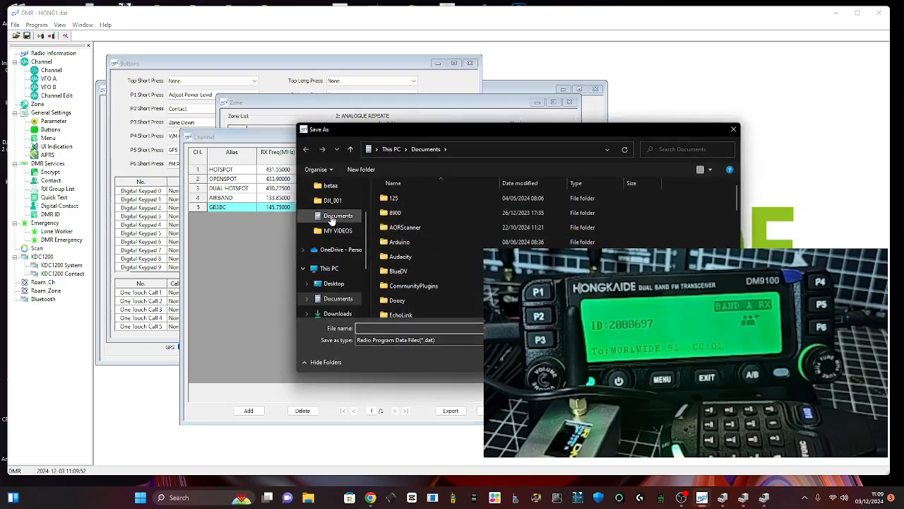
{"action": "scroll", "coordinate": [424, 283], "scroll_direction": "down", "scroll_amount": 5}
{"action": "scroll", "coordinate": [425, 282], "scroll_direction": "down", "scroll_amount": 5}
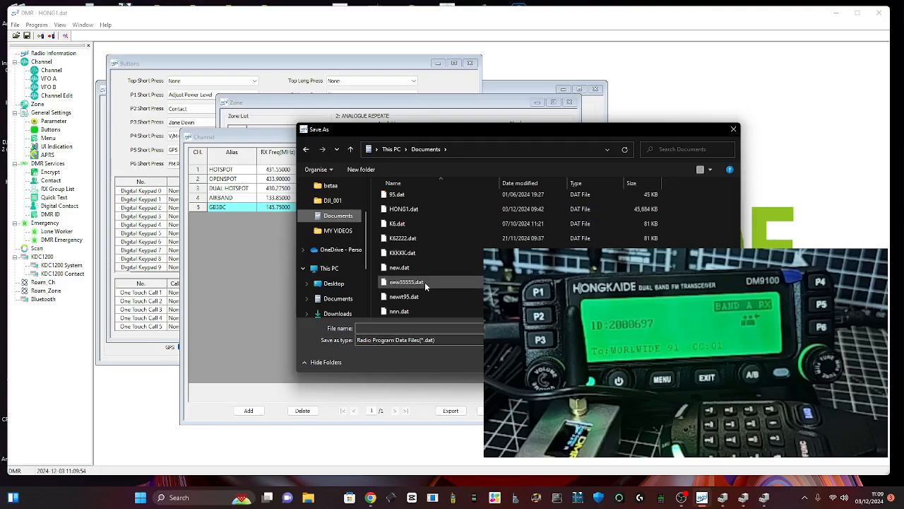
{"action": "left_click", "coordinate": [403, 209]}
{"action": "key", "text": "Return"}
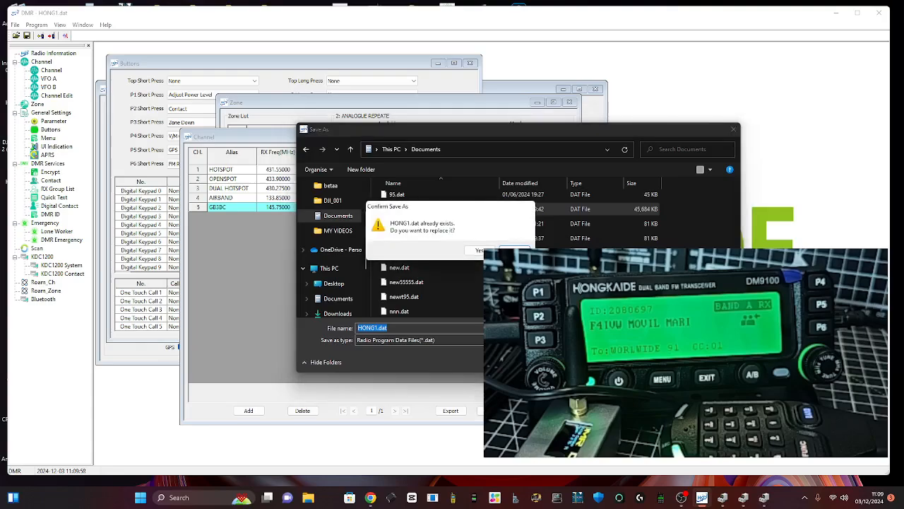
{"action": "left_click", "coordinate": [478, 251]}
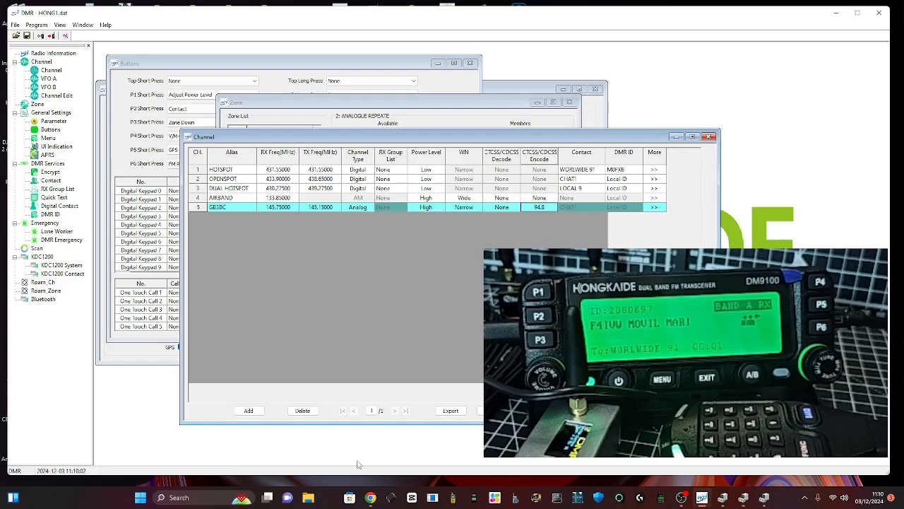
- Write the saved HONG1.dat codeplug to the connected DM9100 radio via Program > Write to Radio
{"action": "left_click", "coordinate": [679, 499]}
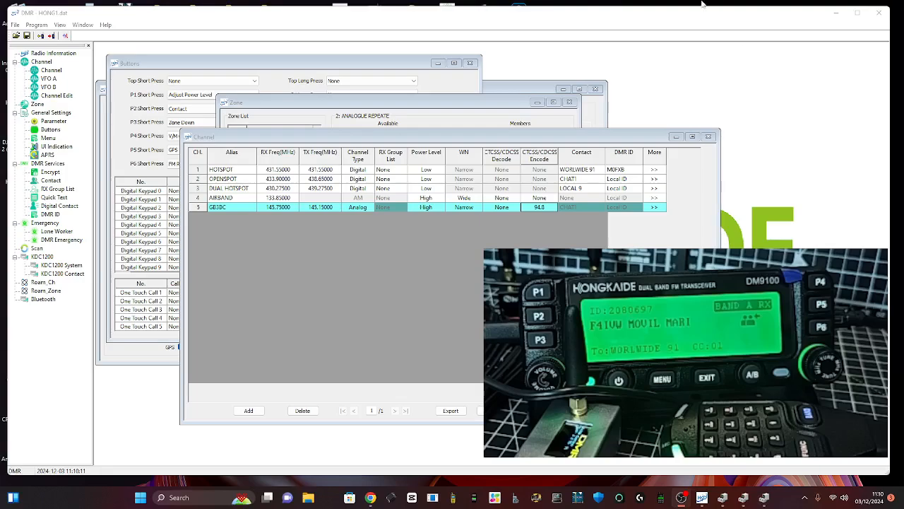
{"action": "left_click", "coordinate": [755, 32]}
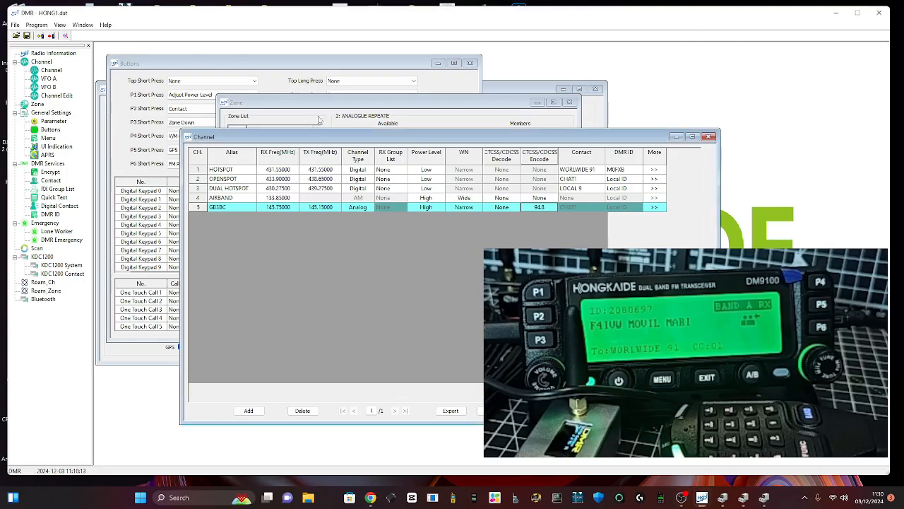
{"action": "left_click", "coordinate": [37, 25]}
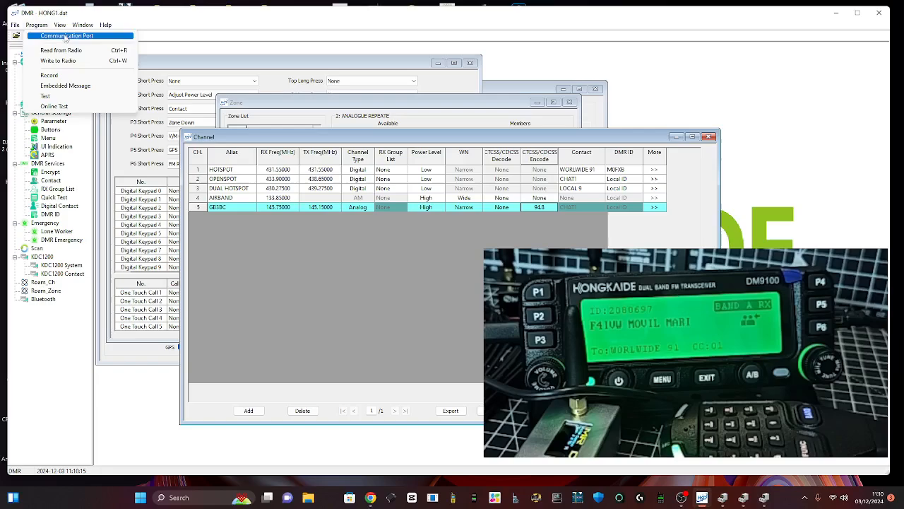
{"action": "left_click", "coordinate": [60, 61]}
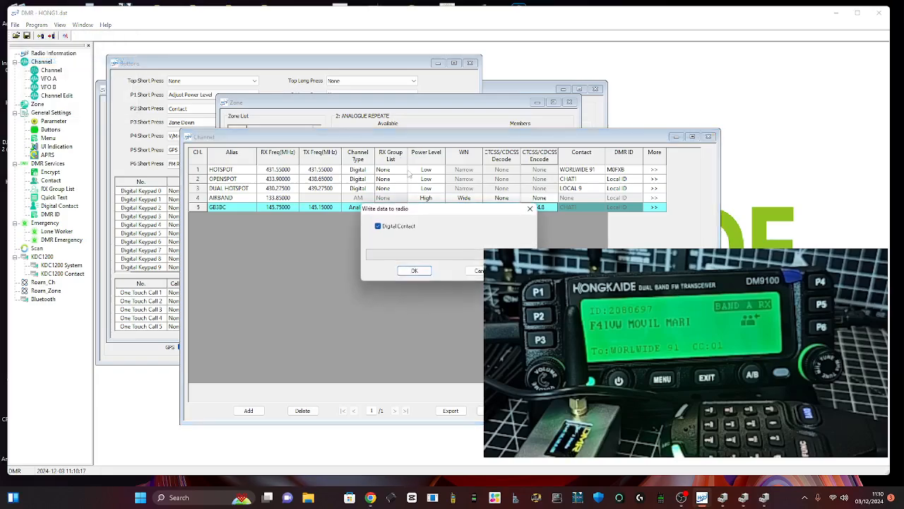
{"action": "left_click", "coordinate": [406, 269]}
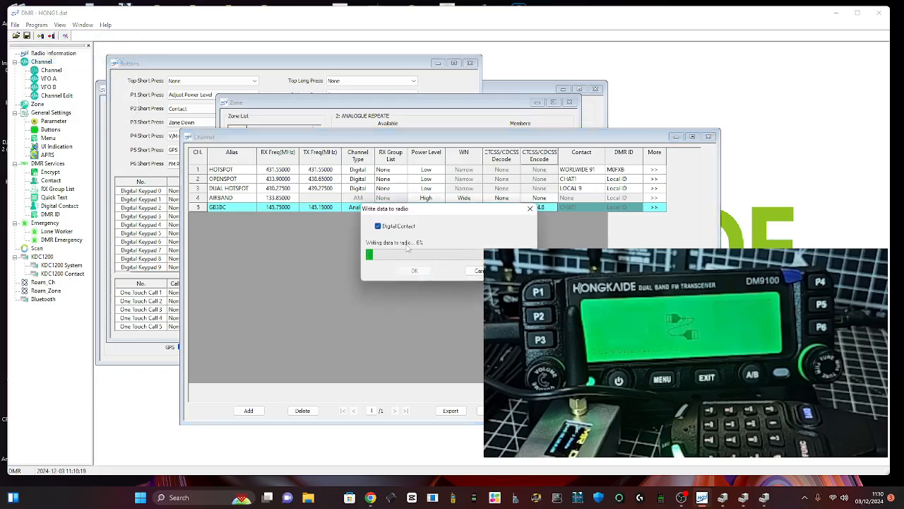
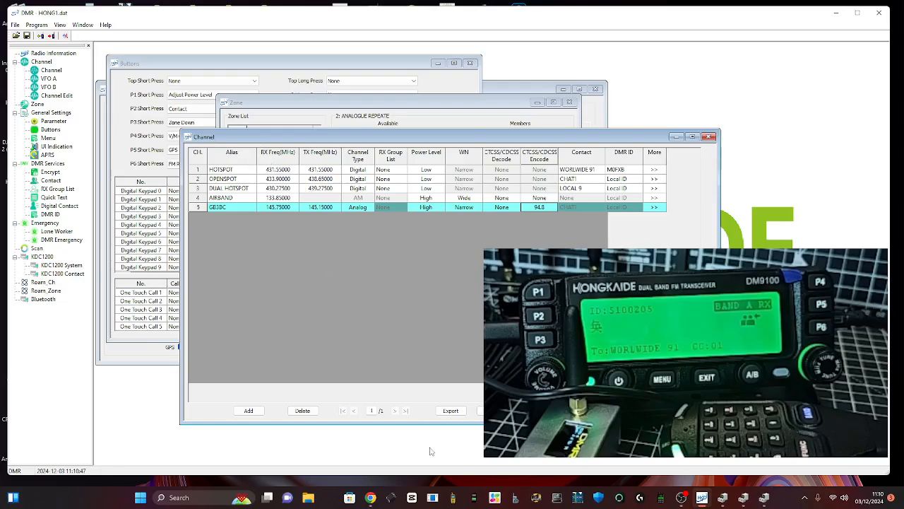
- Remove the AIRBAND and GB3BC channels from the MY HOTSPOTS zone
{"action": "left_click", "coordinate": [681, 503]}
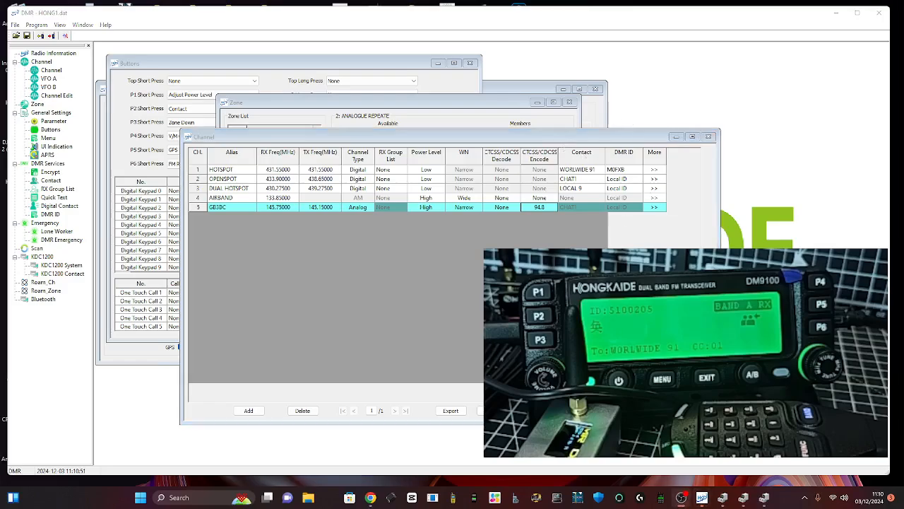
{"action": "left_click", "coordinate": [705, 29]}
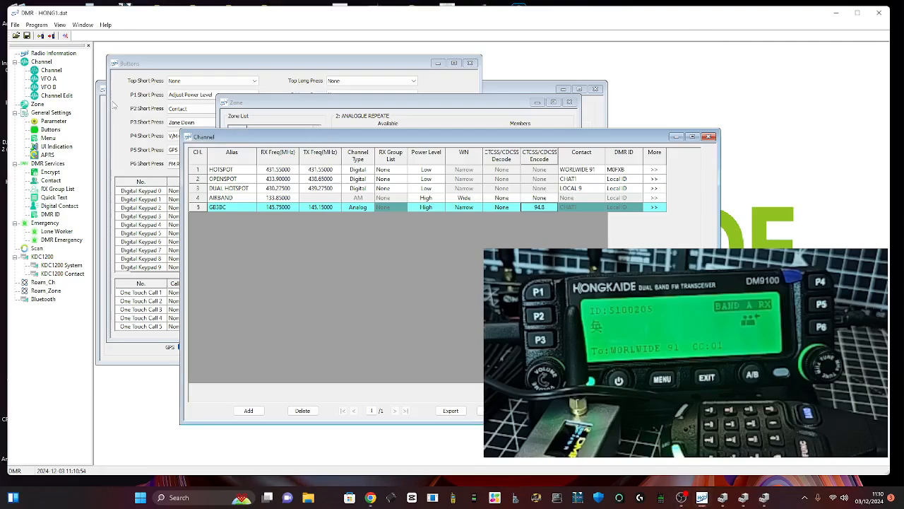
{"action": "left_click", "coordinate": [39, 105]}
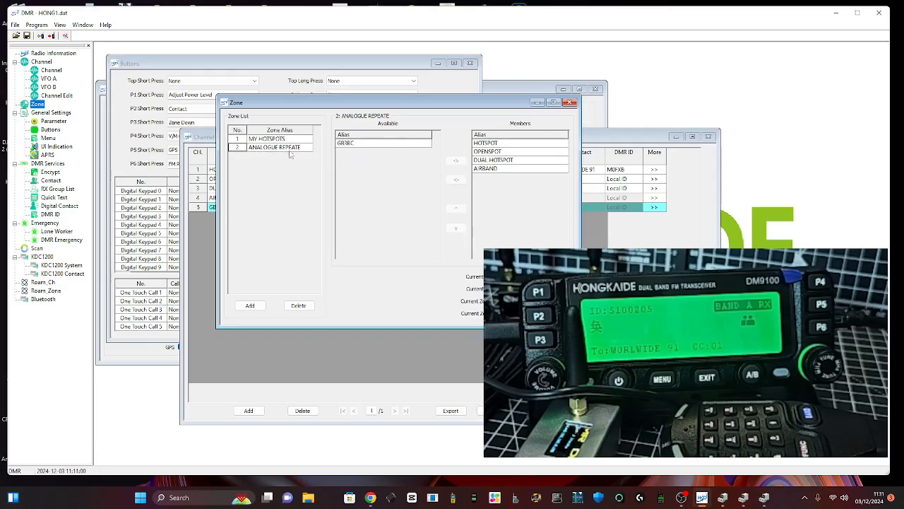
{"action": "left_click", "coordinate": [269, 140]}
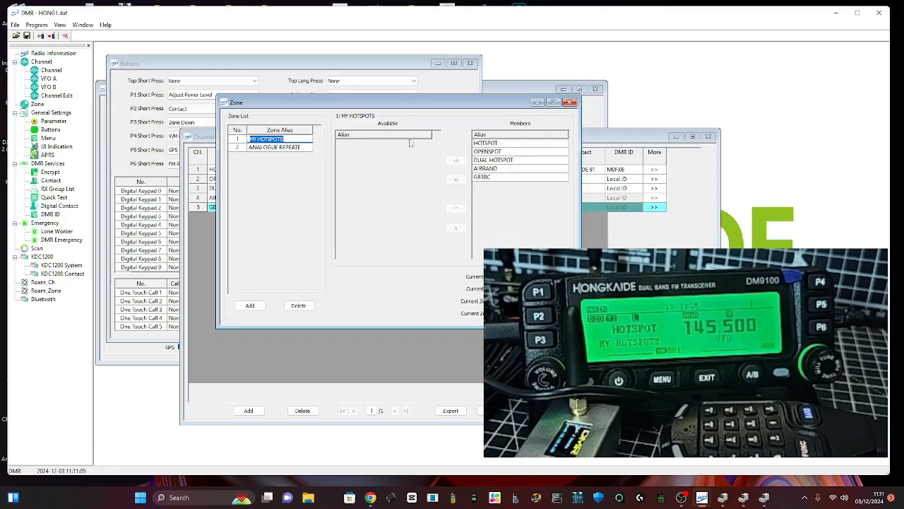
{"action": "left_click", "coordinate": [499, 169]}
{"action": "left_click", "coordinate": [456, 179]}
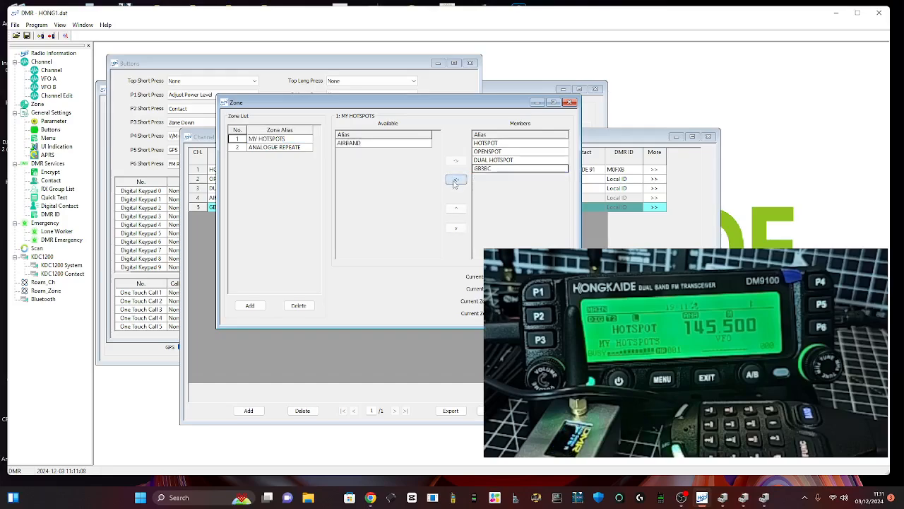
{"action": "left_click", "coordinate": [489, 169]}
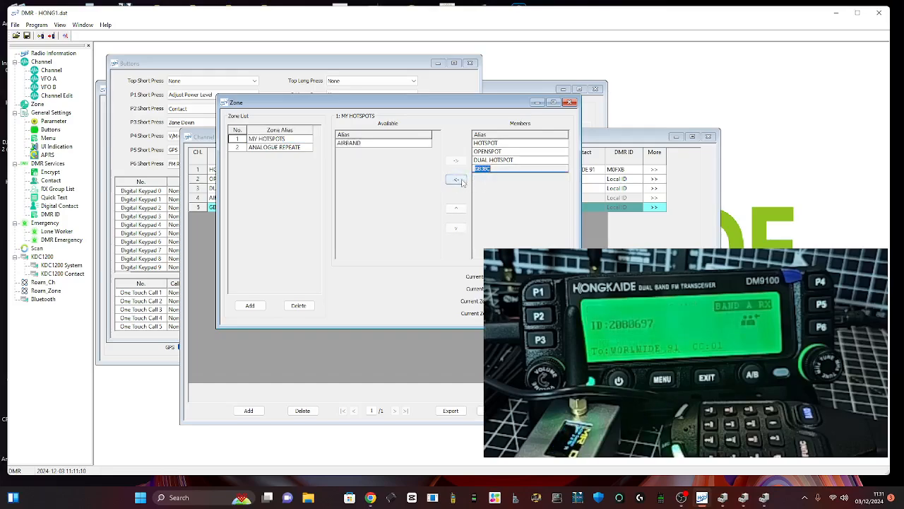
{"action": "left_click", "coordinate": [456, 180]}
- Add a new zone named AIRBAND and put the AIRBAND channel in it
{"action": "left_click", "coordinate": [250, 305]}
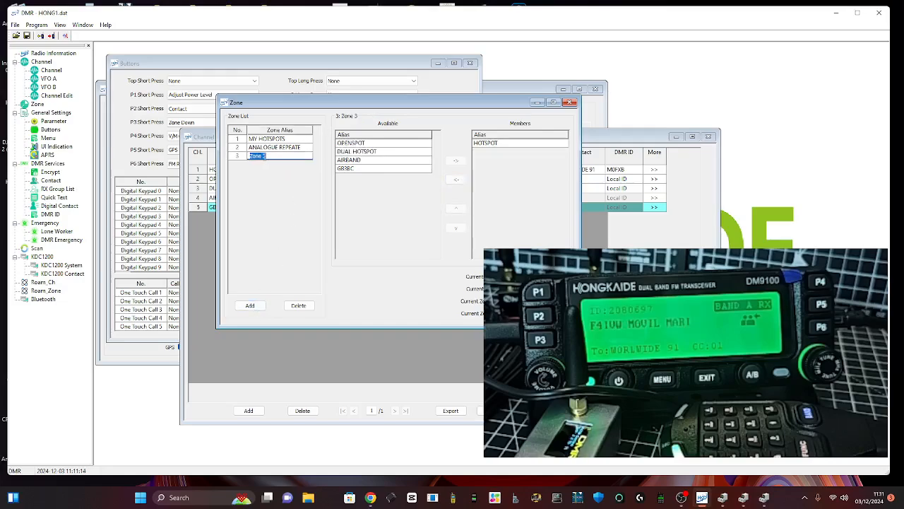
{"action": "type", "text": "Al"}
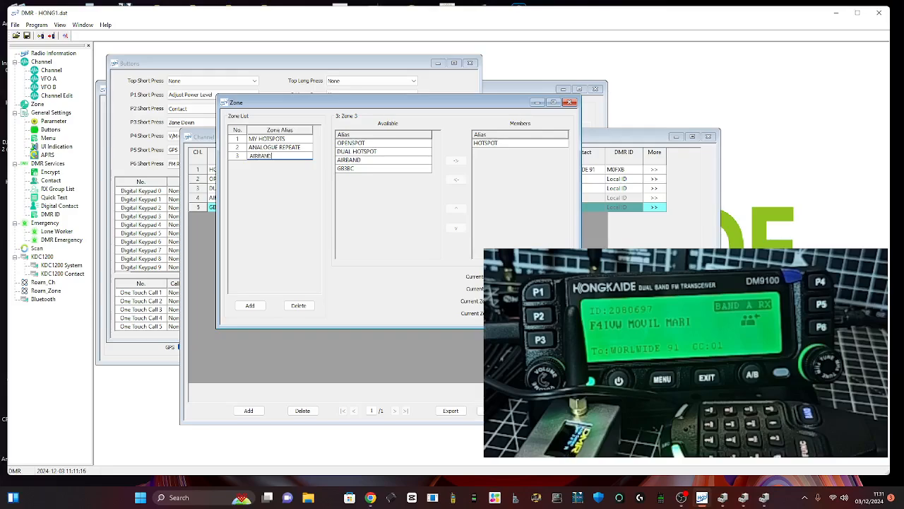
{"action": "left_click", "coordinate": [360, 162]}
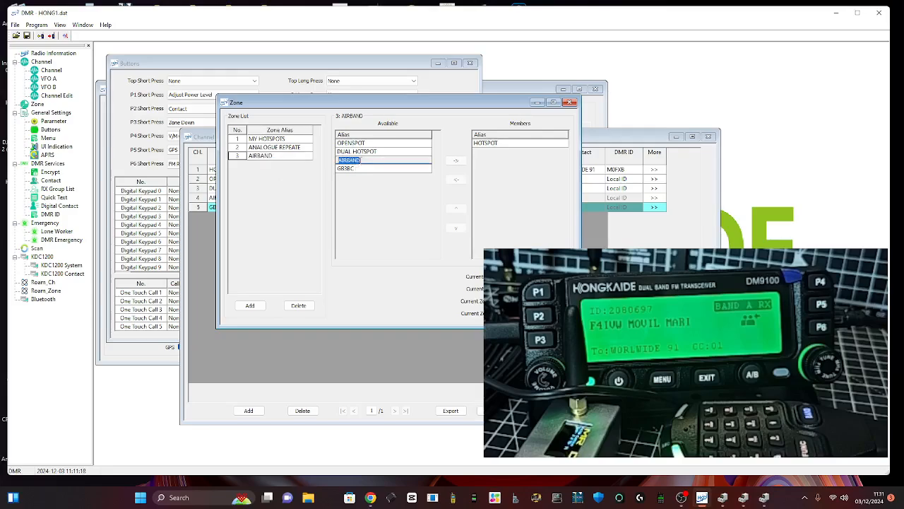
{"action": "left_click", "coordinate": [455, 160]}
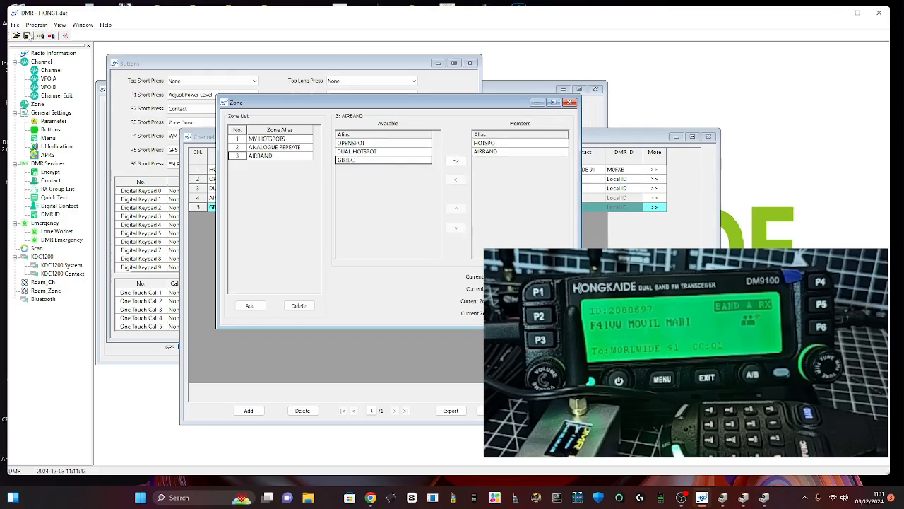
- Overwrite HONG1.dat in Documents with the edited codeplug, confirming the replacement
{"action": "left_click", "coordinate": [26, 35]}
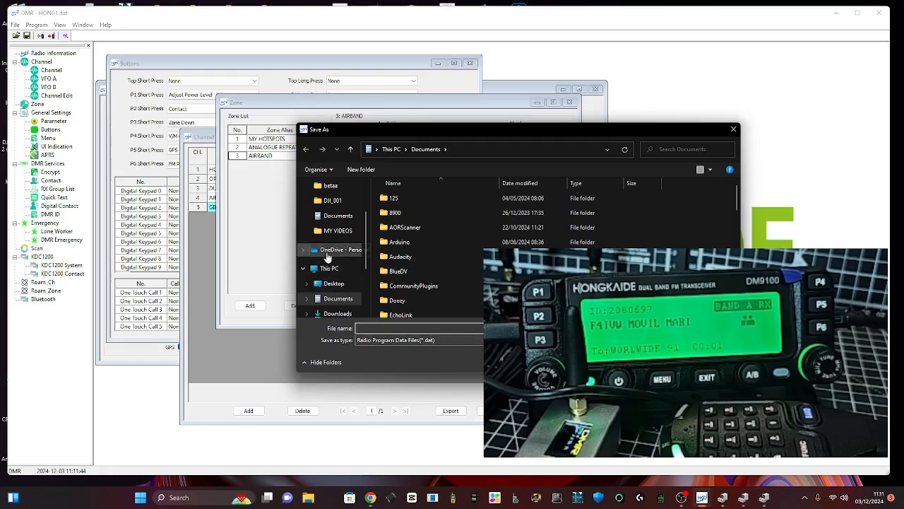
{"action": "scroll", "coordinate": [366, 260], "scroll_direction": "down", "scroll_amount": 1}
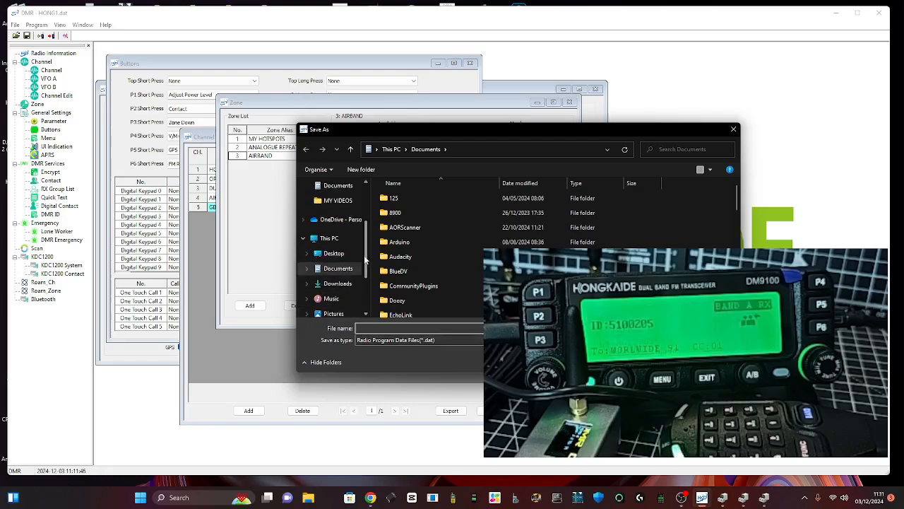
{"action": "scroll", "coordinate": [365, 260], "scroll_direction": "up", "scroll_amount": 1}
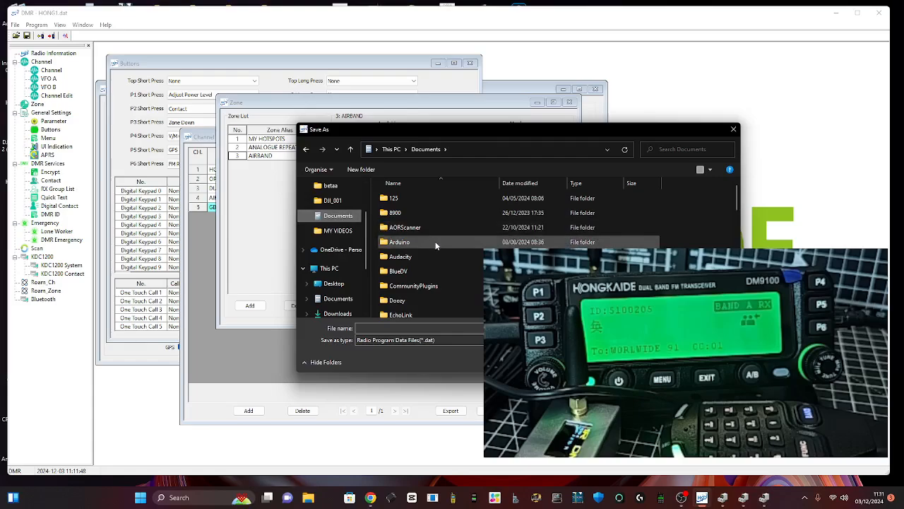
{"action": "scroll", "coordinate": [435, 246], "scroll_direction": "down", "scroll_amount": 8}
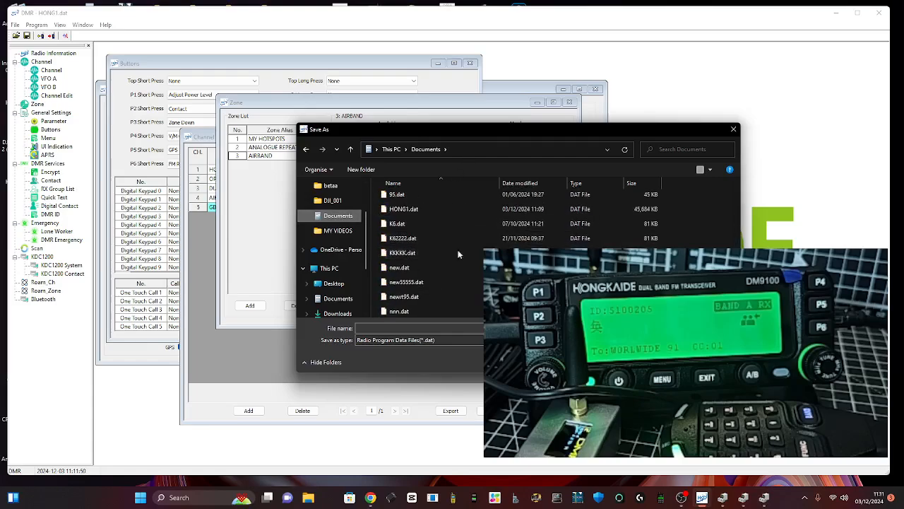
{"action": "left_click", "coordinate": [683, 500]}
{"action": "left_click", "coordinate": [683, 501]}
{"action": "left_click", "coordinate": [405, 209]}
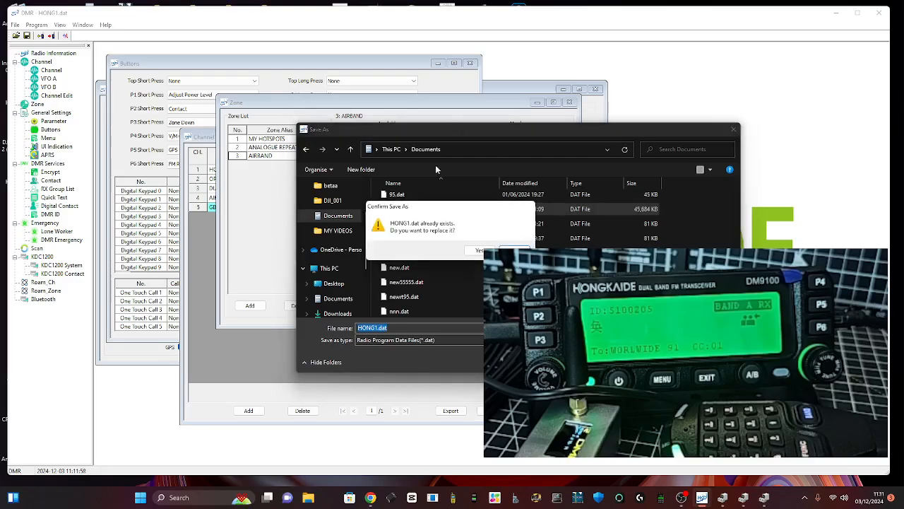
{"action": "left_click", "coordinate": [479, 251]}
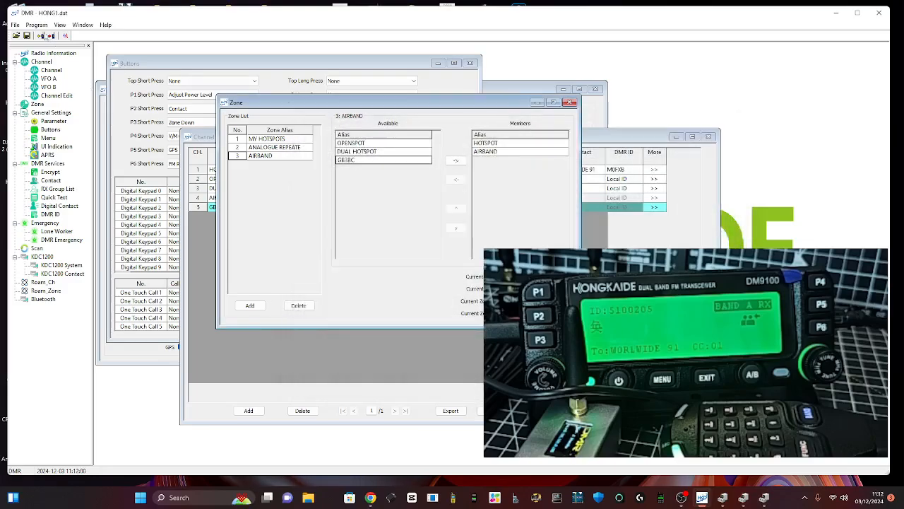
- Write the updated zone codeplug to the DM9100 via Program > Write to Radio
{"action": "left_click", "coordinate": [36, 25]}
{"action": "left_click", "coordinate": [58, 60]}
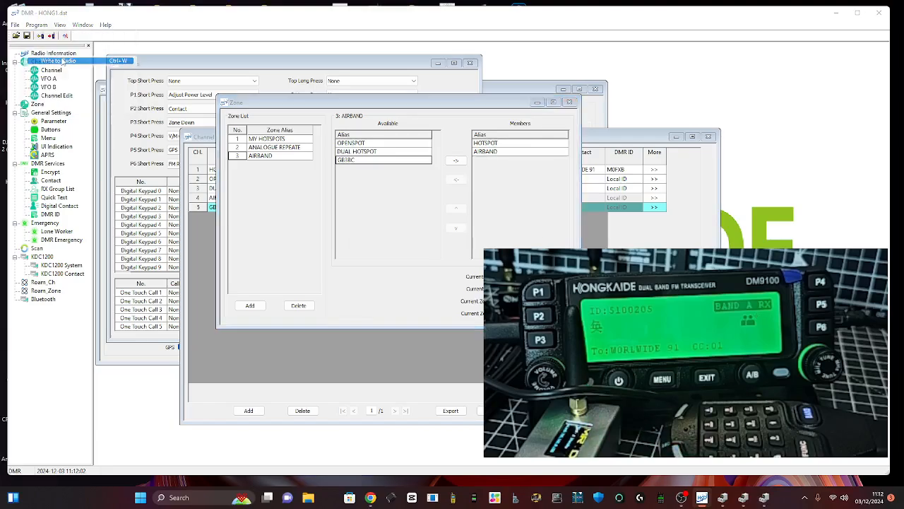
{"action": "left_click", "coordinate": [418, 272]}
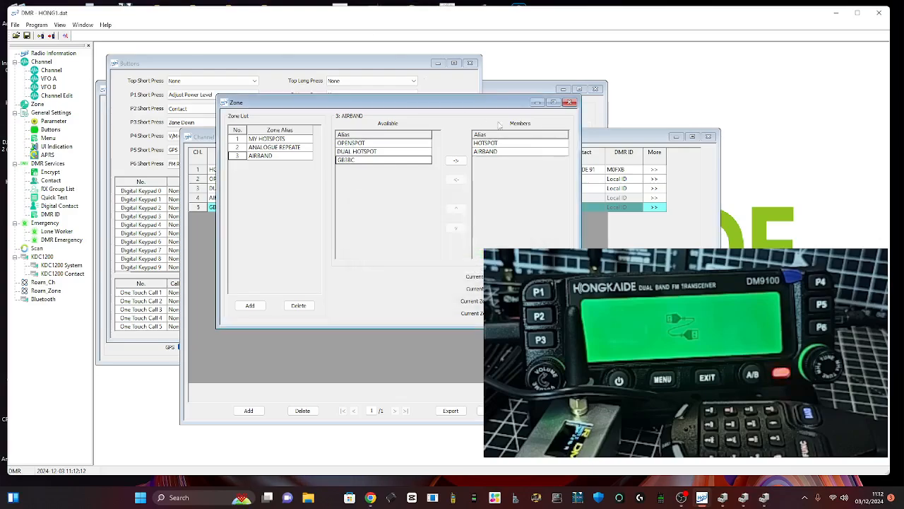
{"action": "left_click", "coordinate": [538, 102]}
- Open the Digital Contact list and keep the first contact as Private Call
{"action": "double_click", "coordinate": [65, 206]}
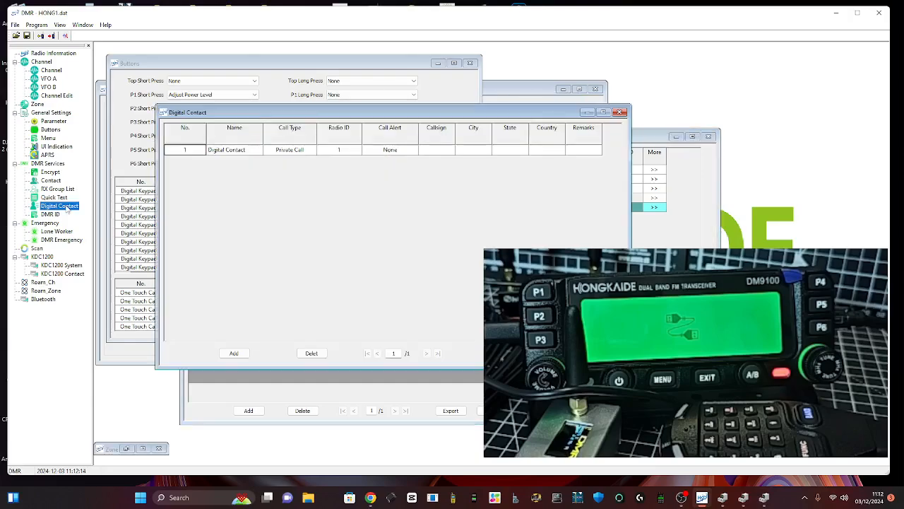
{"action": "left_click", "coordinate": [301, 150]}
{"action": "left_click", "coordinate": [312, 152]}
{"action": "left_click", "coordinate": [313, 152]}
{"action": "left_click", "coordinate": [312, 152]}
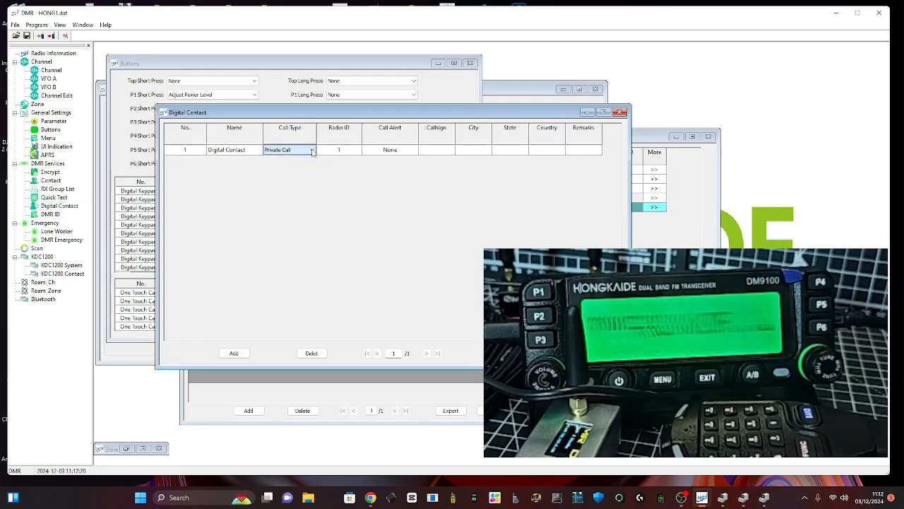
{"action": "left_click", "coordinate": [313, 152]}
{"action": "left_click", "coordinate": [311, 152]}
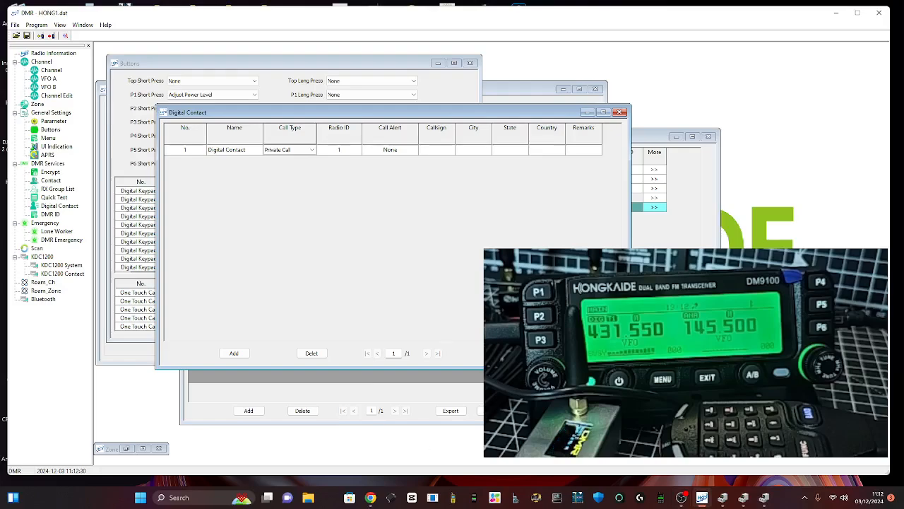
- Try importing user (1).csv from Downloads into the digital contacts
{"action": "left_click", "coordinate": [683, 503]}
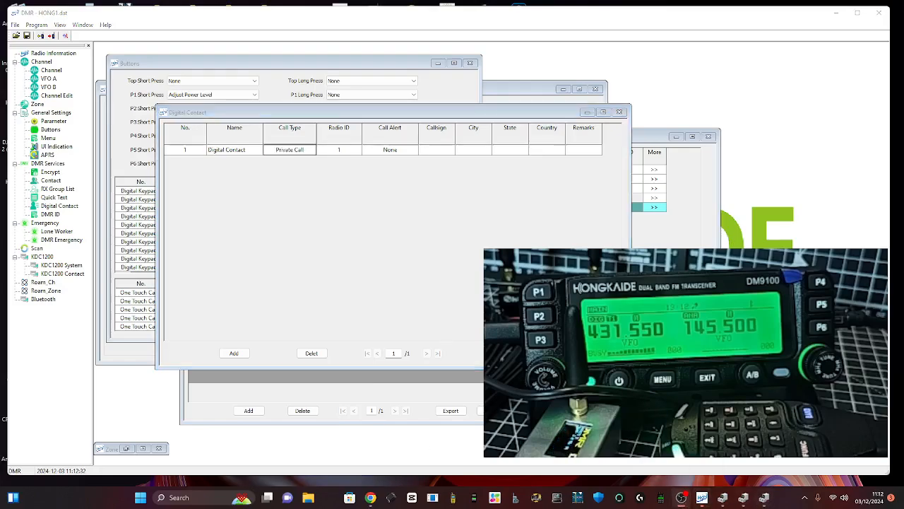
{"action": "left_click", "coordinate": [586, 69]}
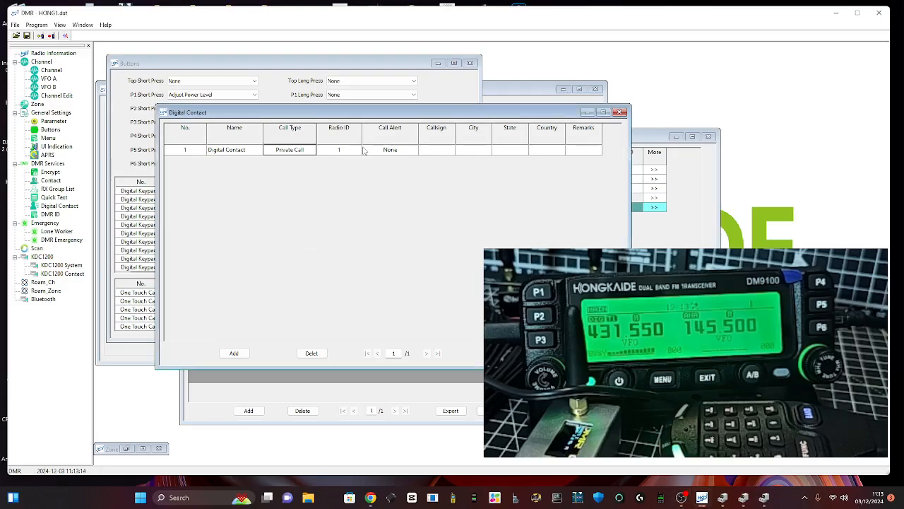
{"action": "left_click", "coordinate": [551, 353]}
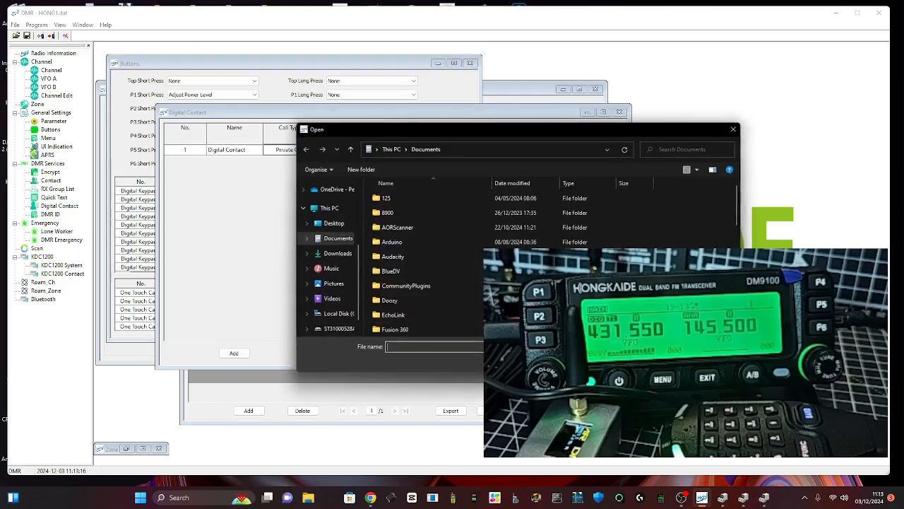
{"action": "scroll", "coordinate": [461, 274], "scroll_direction": "down", "scroll_amount": 10}
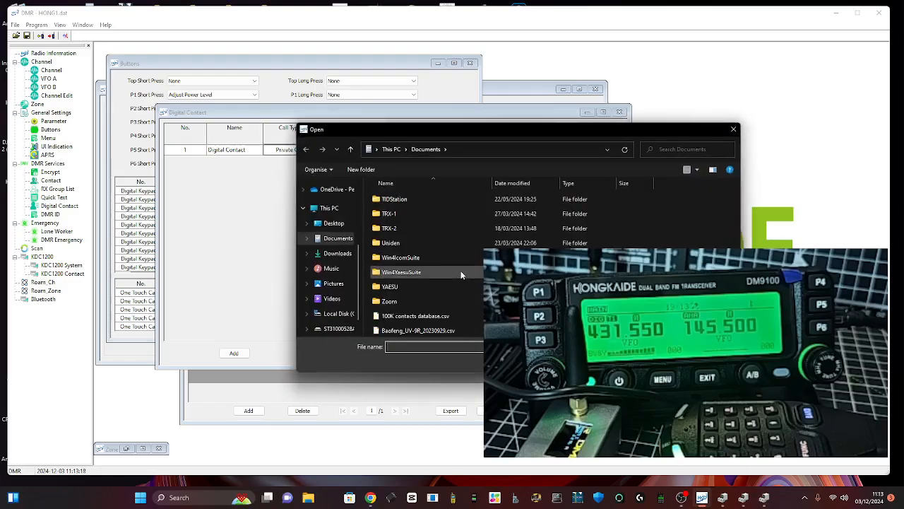
{"action": "scroll", "coordinate": [461, 274], "scroll_direction": "up", "scroll_amount": 5}
{"action": "left_click", "coordinate": [341, 253]}
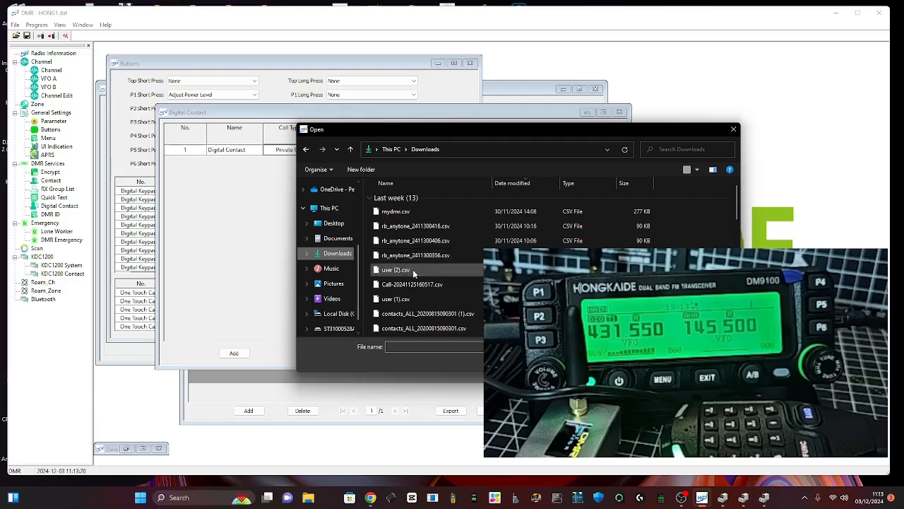
{"action": "left_click", "coordinate": [396, 299]}
{"action": "double_click", "coordinate": [396, 300]}
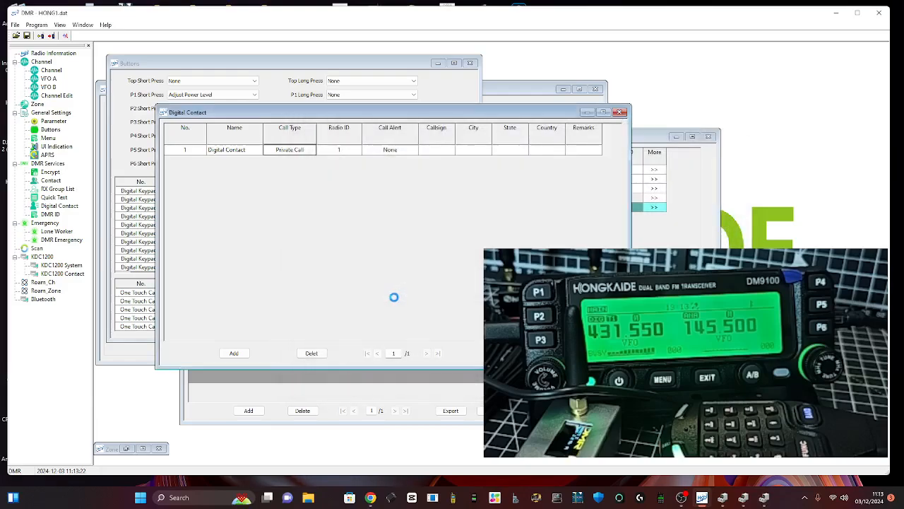
- Dismiss the invalid-file warning and add a second digital contact row
{"action": "left_click", "coordinate": [461, 267]}
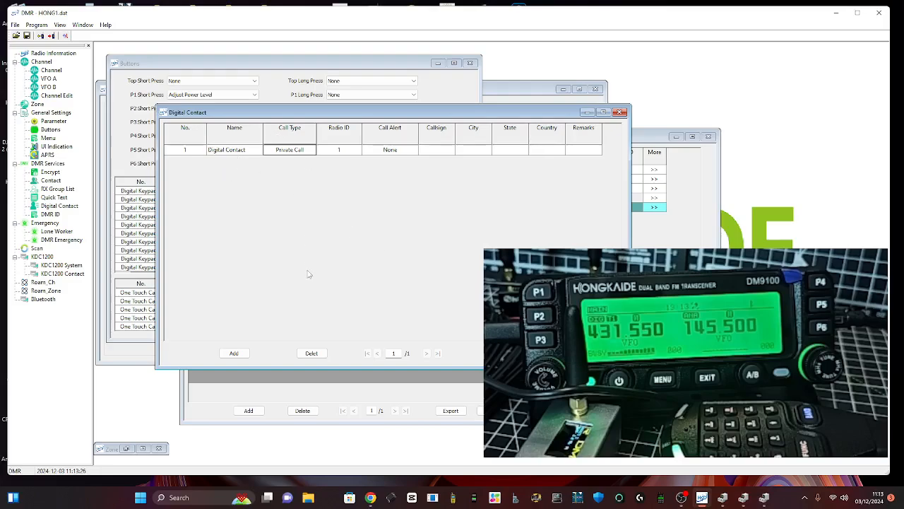
{"action": "left_click", "coordinate": [223, 151]}
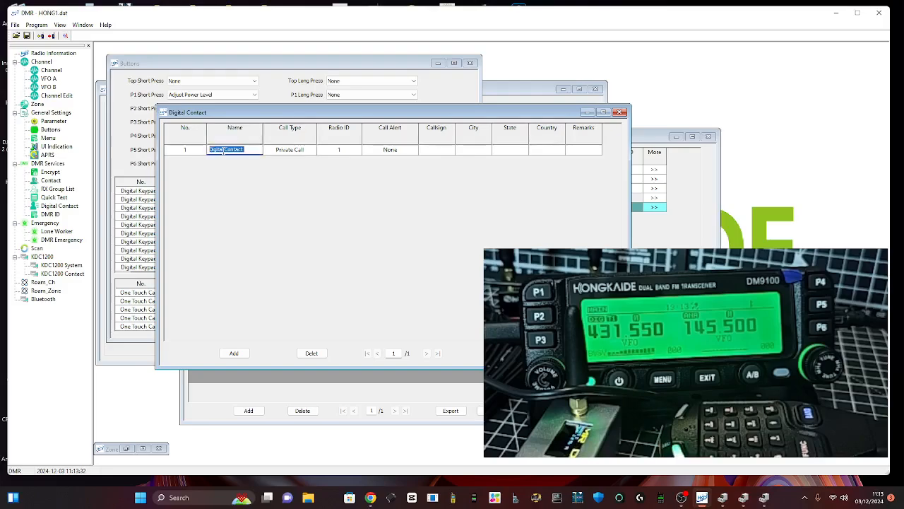
{"action": "left_click", "coordinate": [238, 354]}
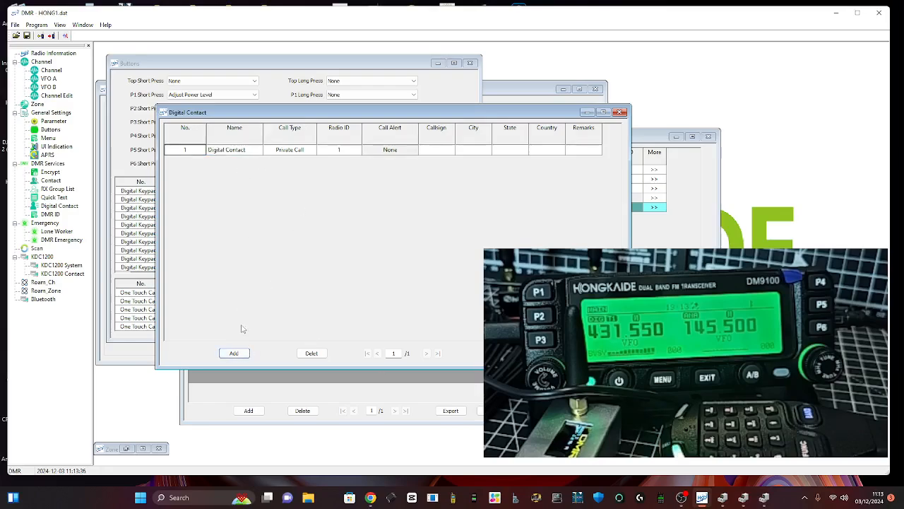
{"action": "left_click", "coordinate": [238, 353]}
- Name the new contact M0FXB, keep Private Call, and set Radio ID 2341437
{"action": "left_click", "coordinate": [241, 164]}
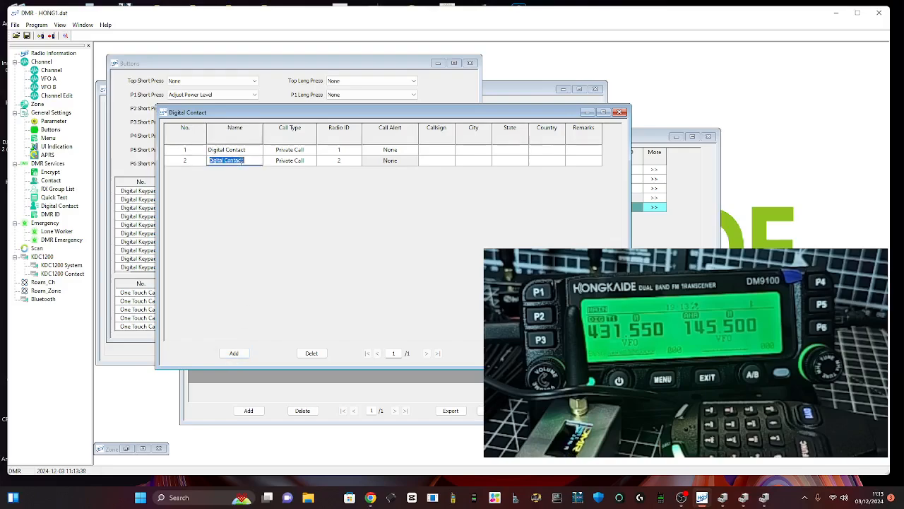
{"action": "left_click", "coordinate": [301, 162]}
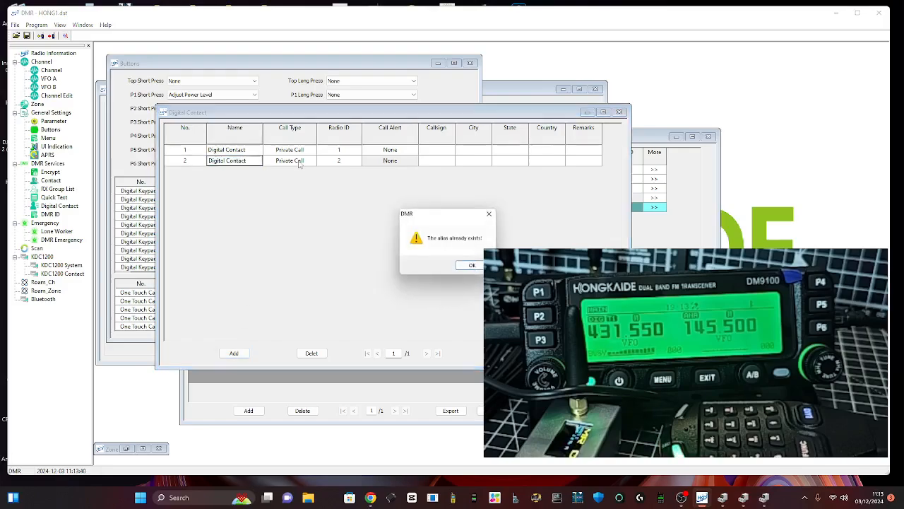
{"action": "left_click", "coordinate": [473, 267]}
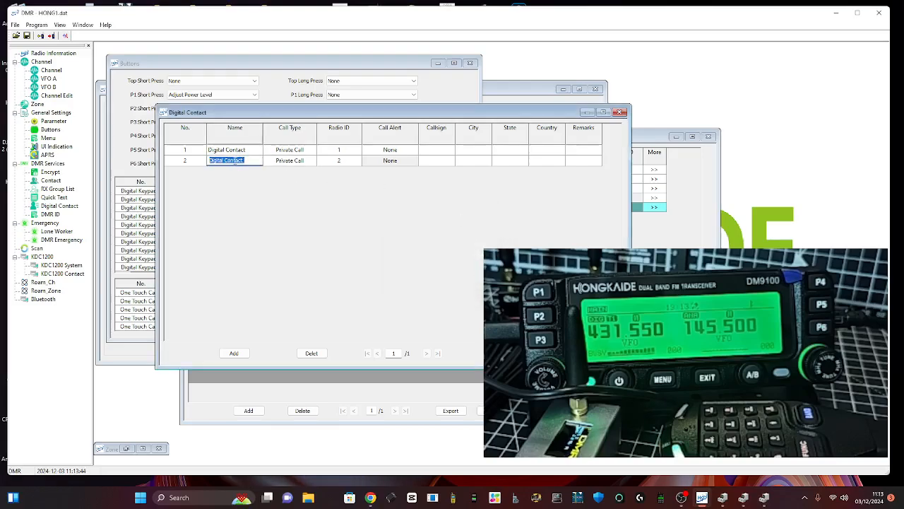
{"action": "type", "text": "M0FXB"}
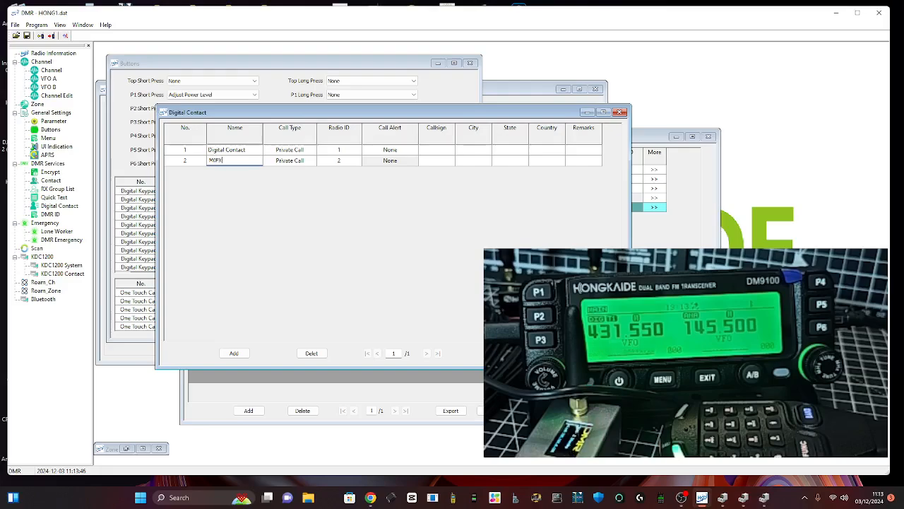
{"action": "left_click", "coordinate": [282, 161]}
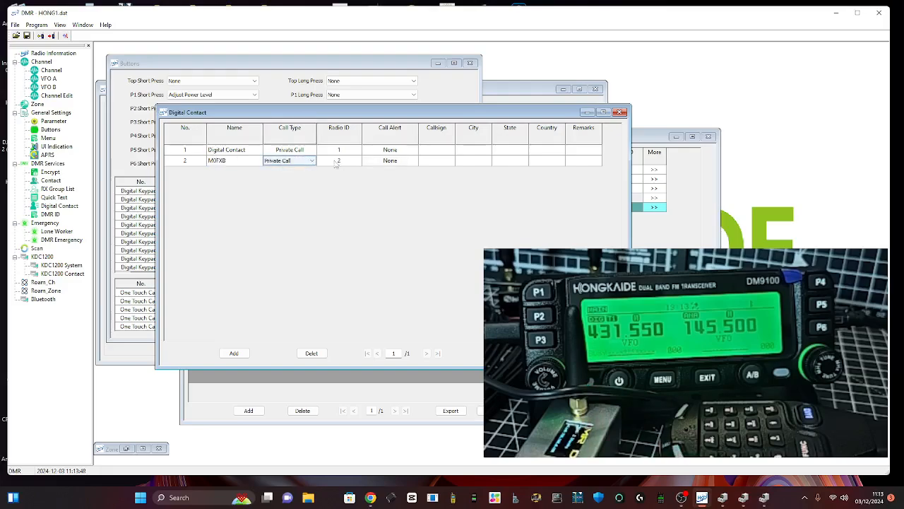
{"action": "left_click", "coordinate": [309, 162]}
{"action": "left_click", "coordinate": [311, 167]}
{"action": "left_click", "coordinate": [349, 162]}
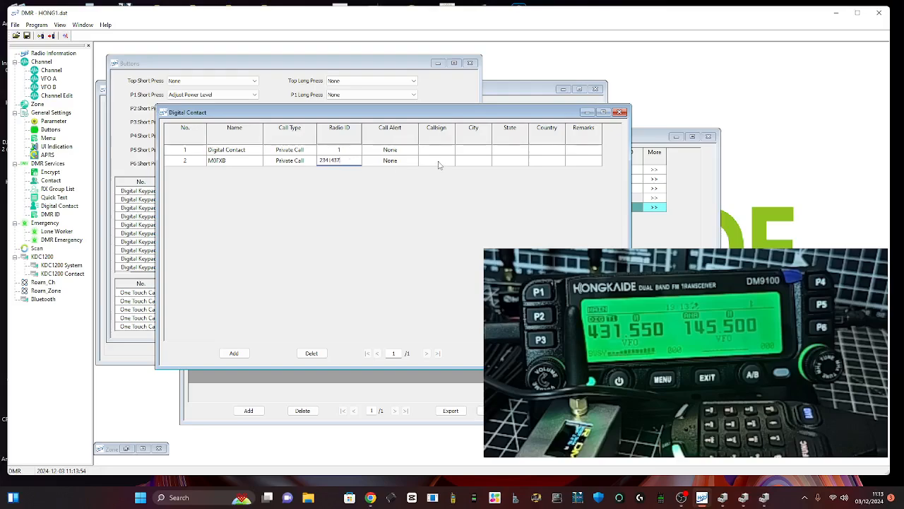
{"action": "left_click", "coordinate": [406, 164]}
{"action": "left_click", "coordinate": [444, 161]}
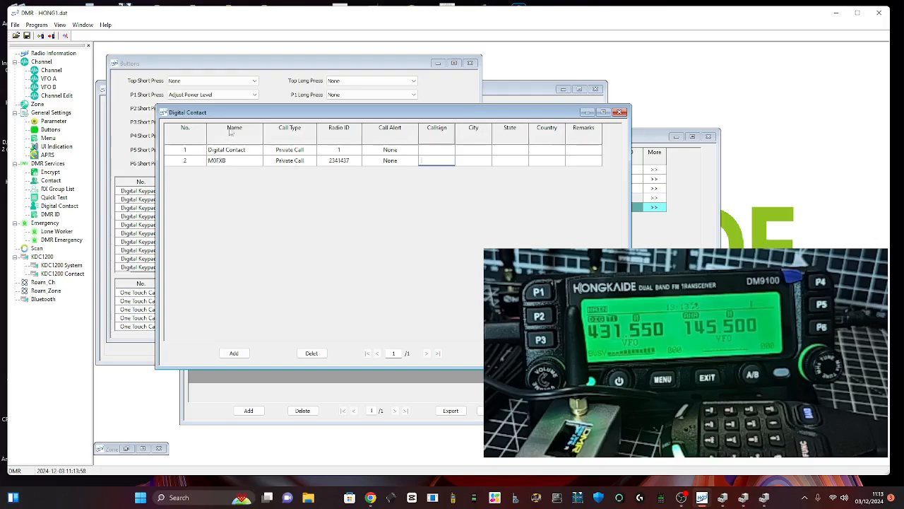
{"action": "left_click", "coordinate": [234, 160]}
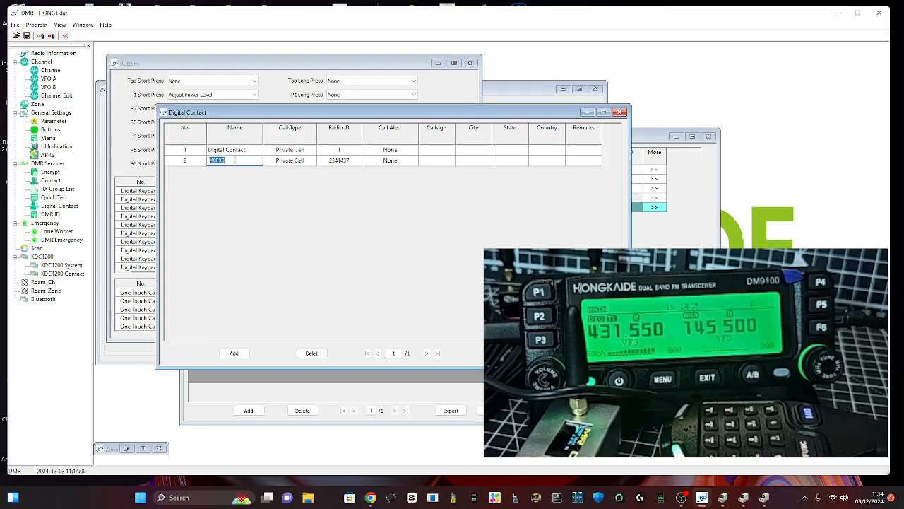
{"action": "left_click", "coordinate": [234, 159]}
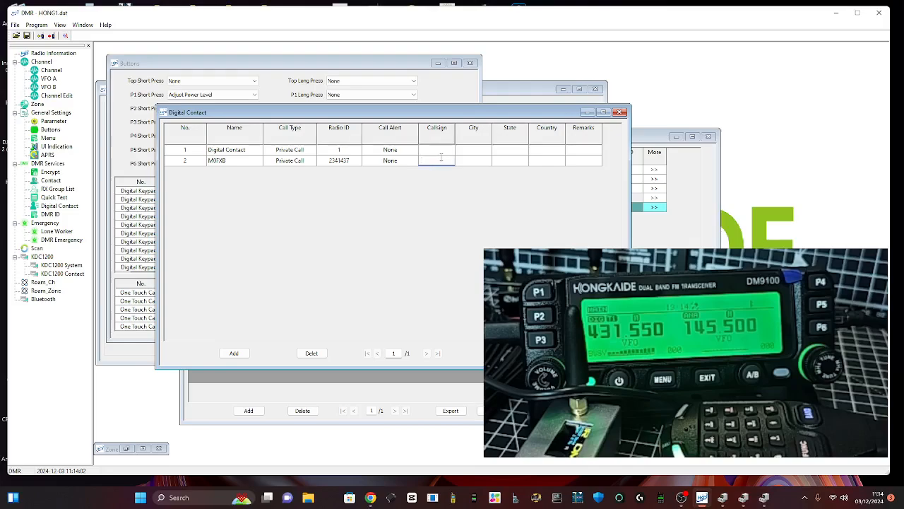
{"action": "type", "text": "0FXB"}
{"action": "left_click", "coordinate": [478, 159]}
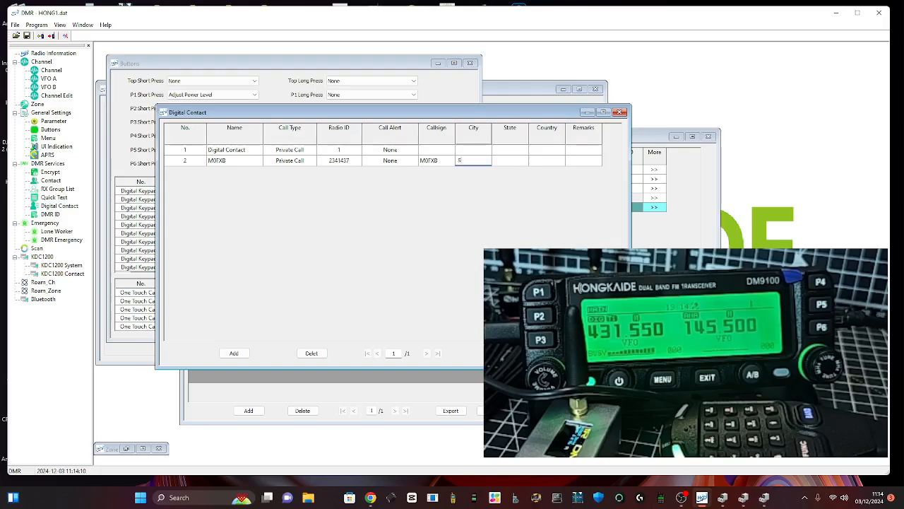
{"action": "type", "text": "SOUTHWEST"}
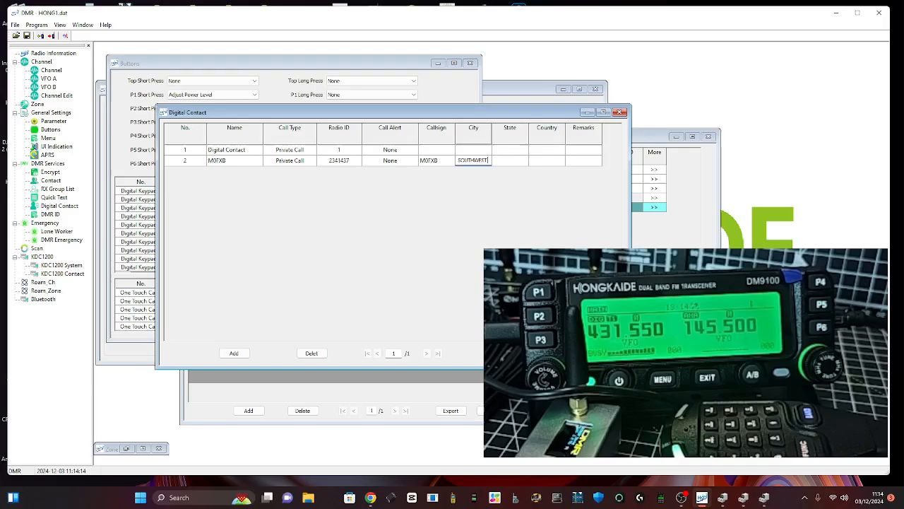
{"action": "left_click", "coordinate": [513, 162]}
{"action": "type", "text": "SO"}
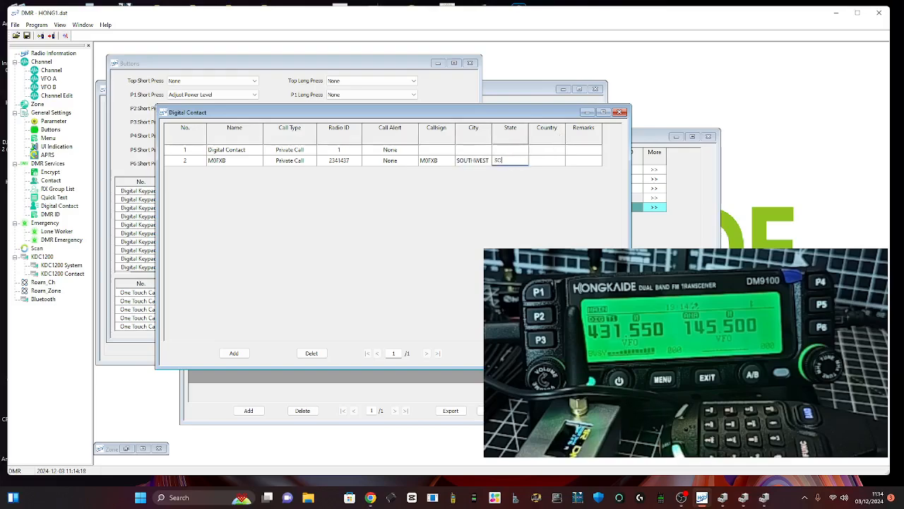
{"action": "type", "text": "MERSET"}
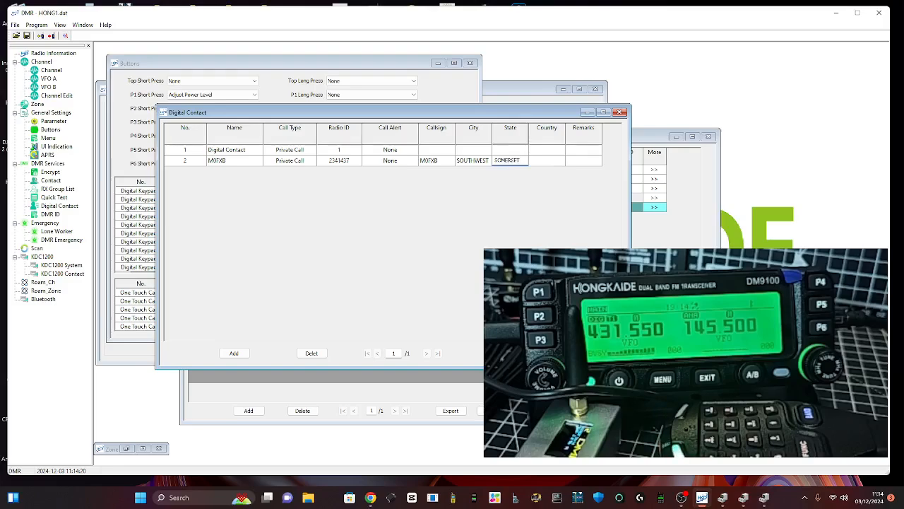
{"action": "left_click", "coordinate": [539, 160]}
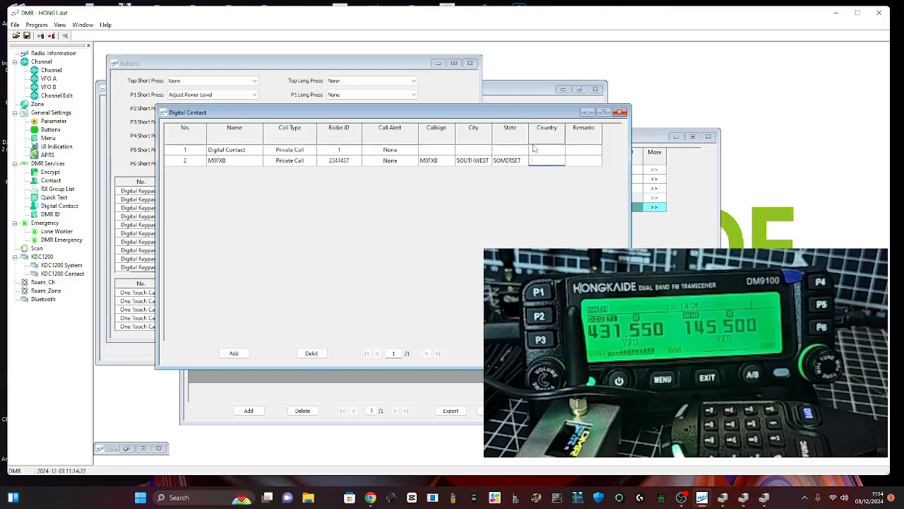
{"action": "type", "text": "UK"}
{"action": "left_click", "coordinate": [585, 160]}
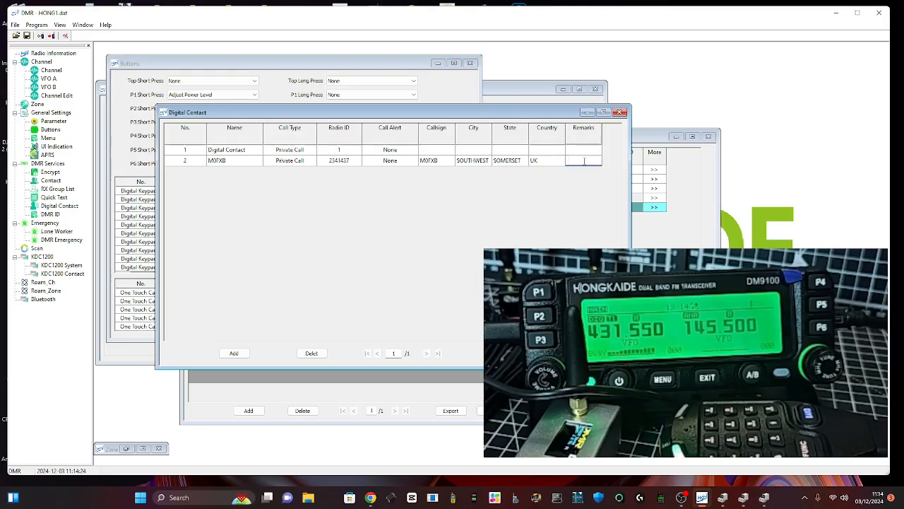
{"action": "type", "text": "Hamtech"}
{"action": "left_click", "coordinate": [412, 151]}
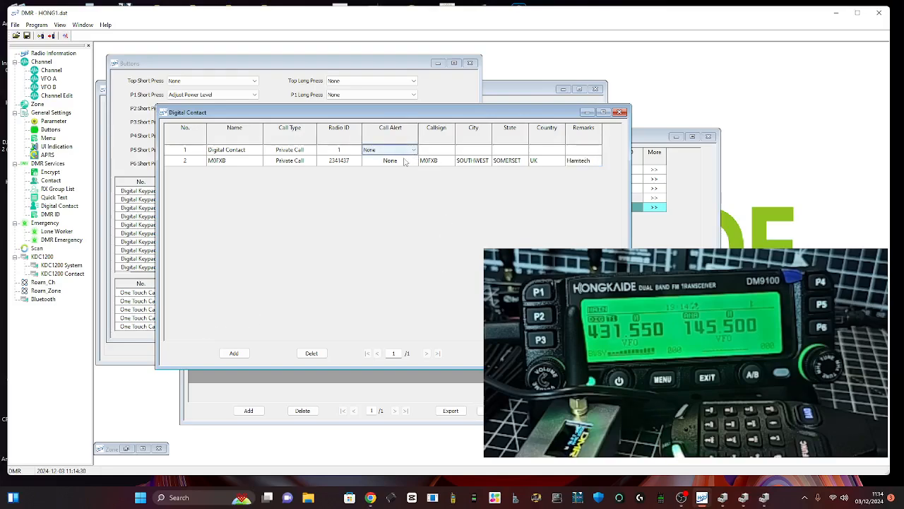
- Write the two-entry Digital Contact list to the DM9100 via Program > Write to Radio
{"action": "left_click", "coordinate": [37, 25]}
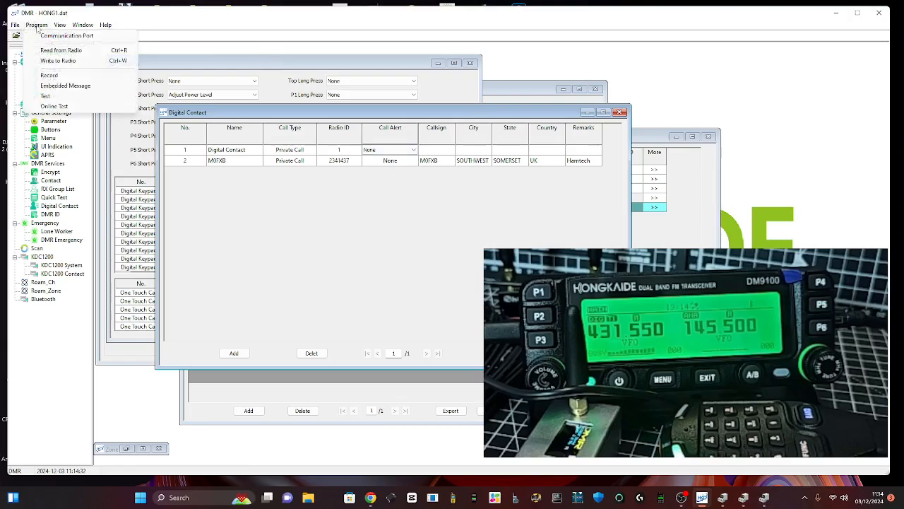
{"action": "left_click", "coordinate": [58, 61]}
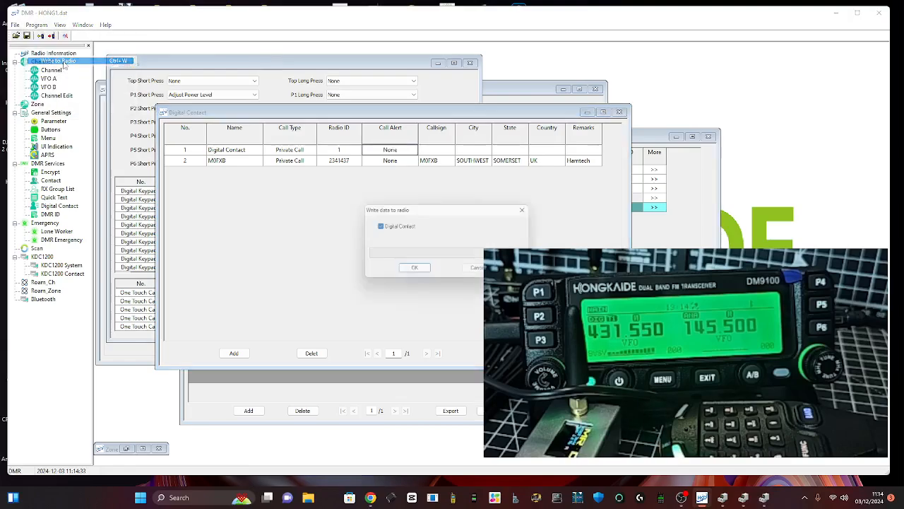
{"action": "left_click", "coordinate": [412, 270]}
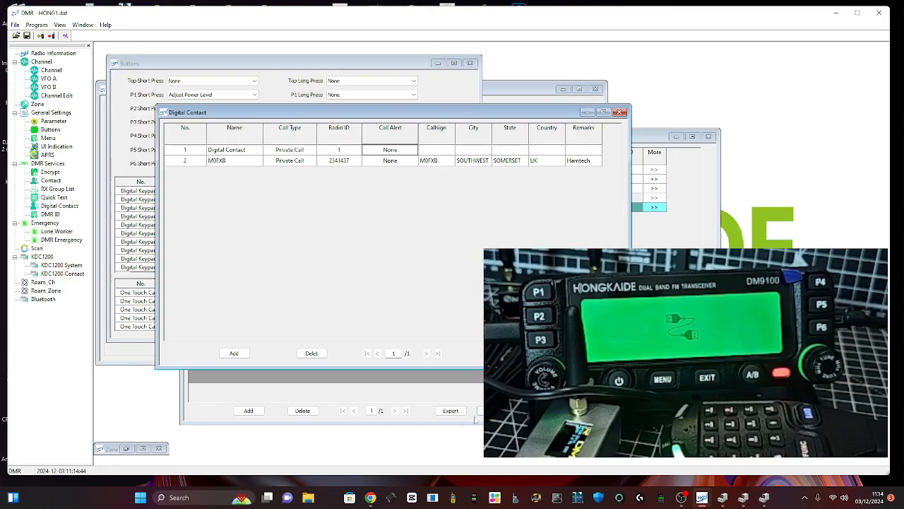
{"action": "left_click", "coordinate": [683, 499]}
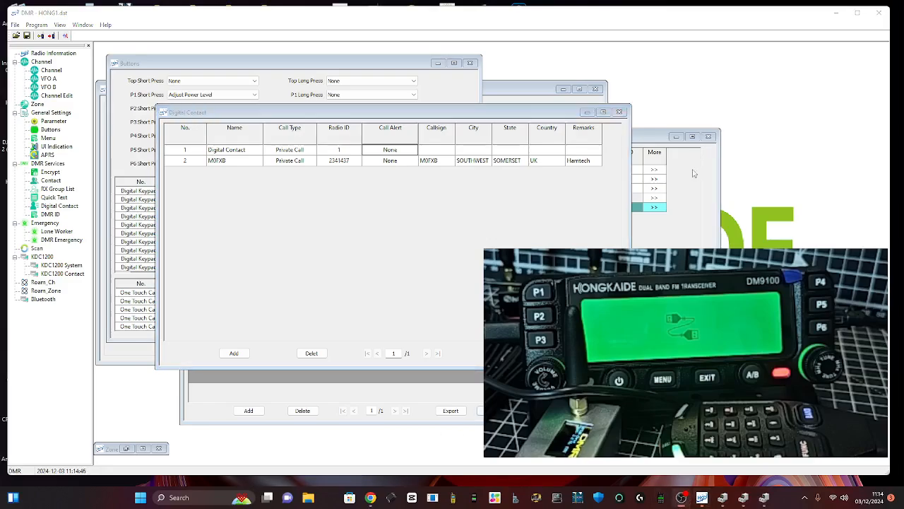